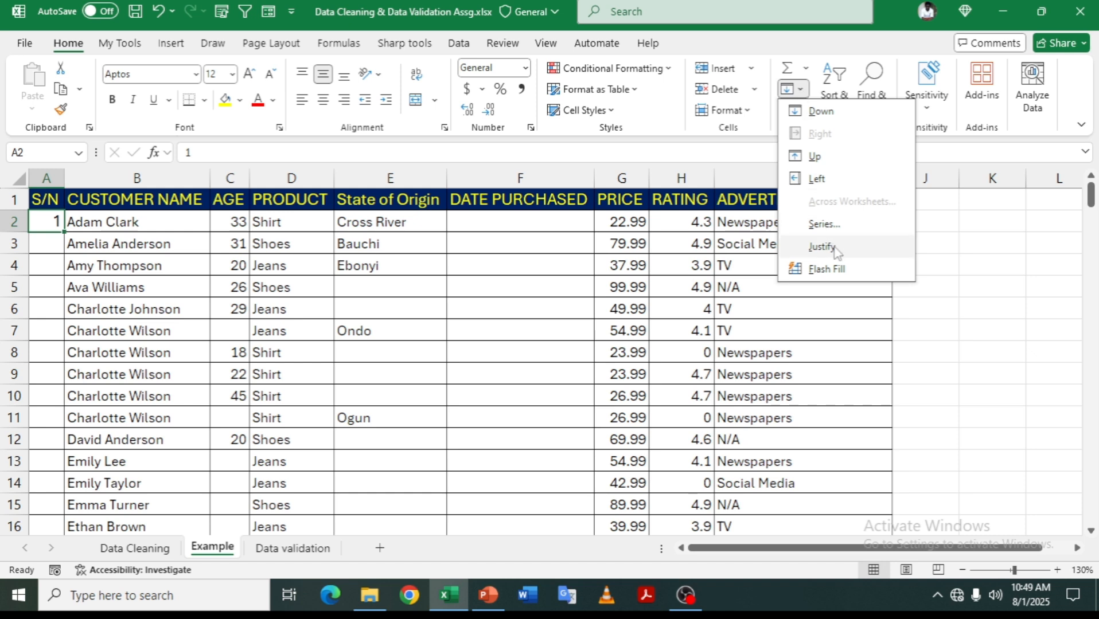
- Fill the S/N column from A2 as a linear column series with step 1 and stop value 70
left_click(824, 224)
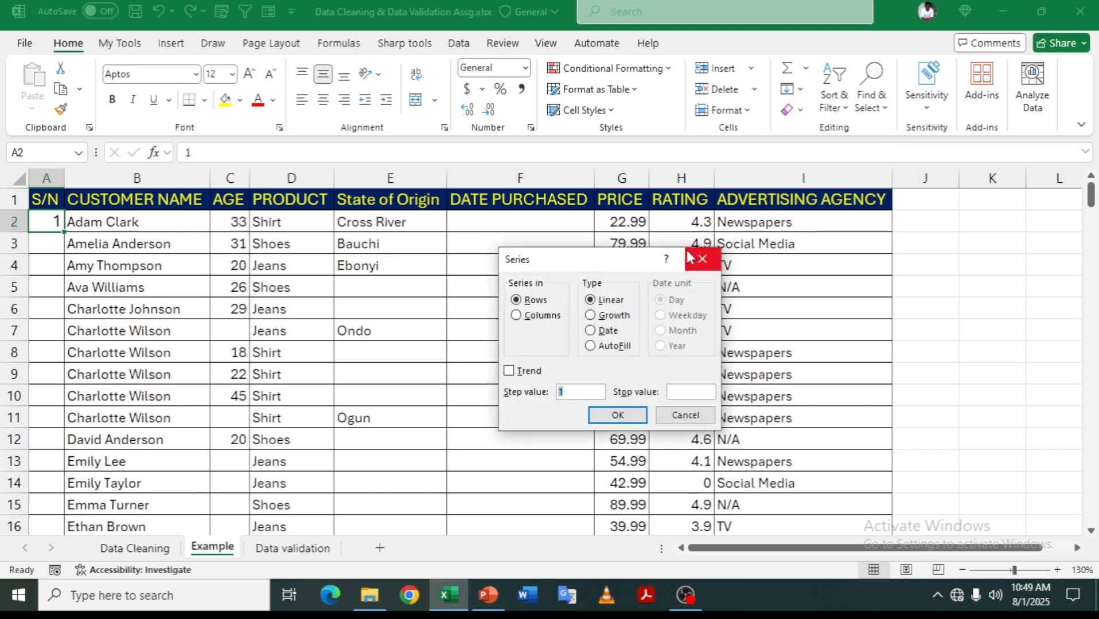
left_click(517, 316)
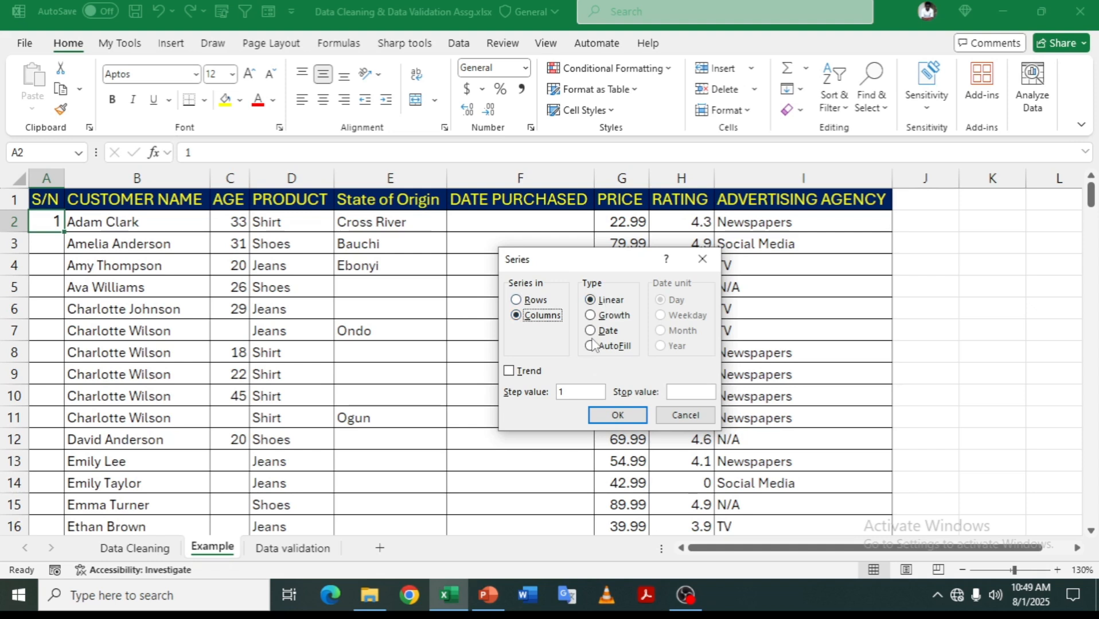
left_click(580, 392)
type("7")
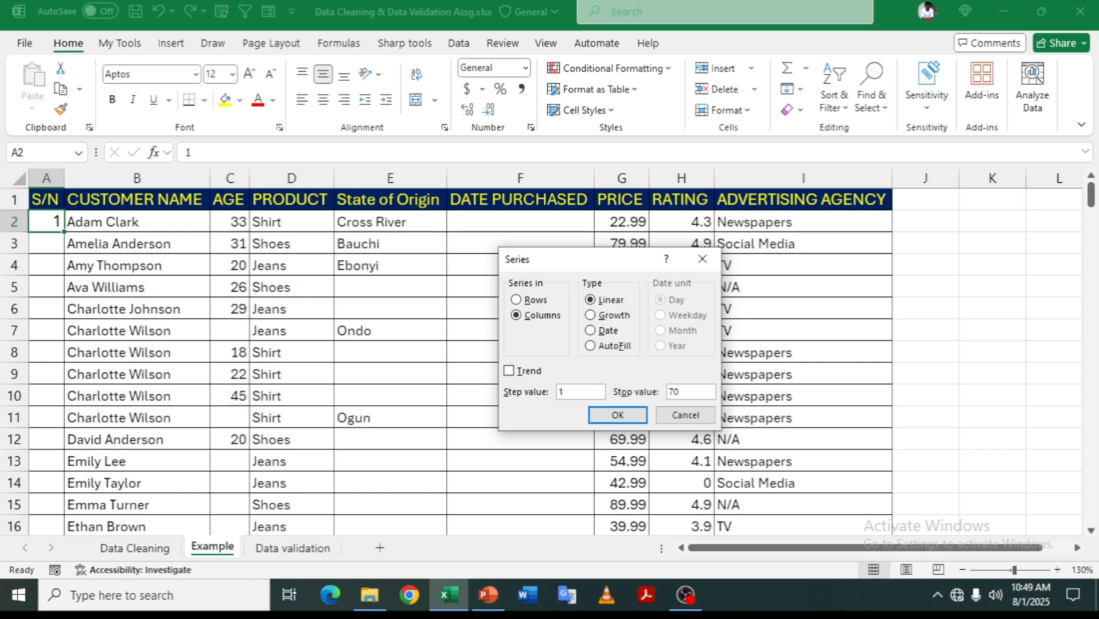
type("0")
left_click(620, 416)
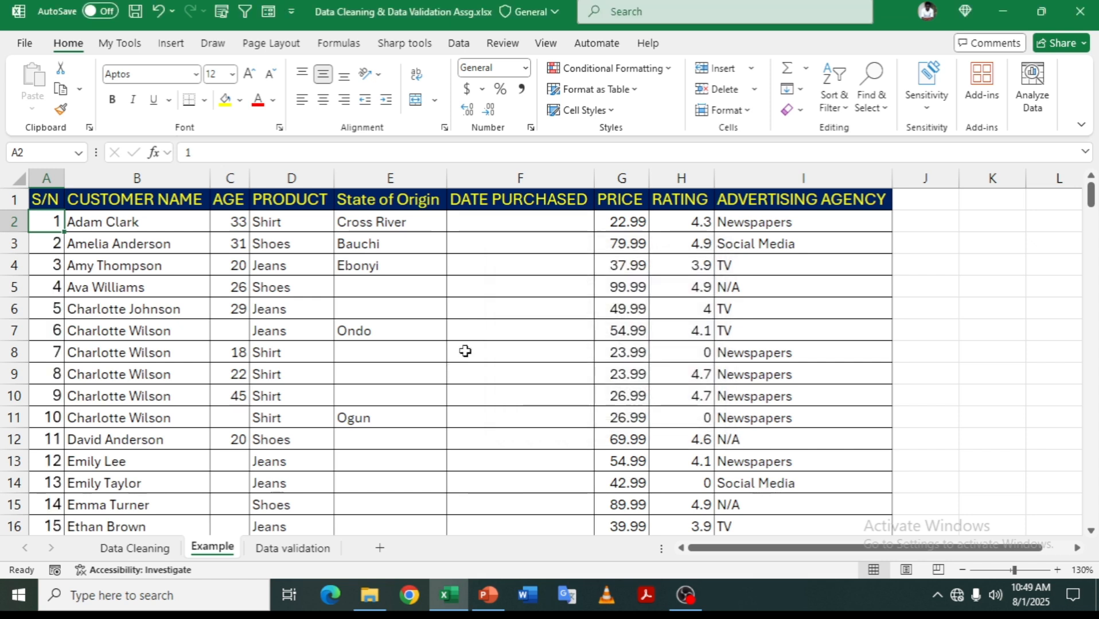
- Fill F2:F77 with weekday dates, step 1, continuing from 7/12/2018
left_click(493, 221)
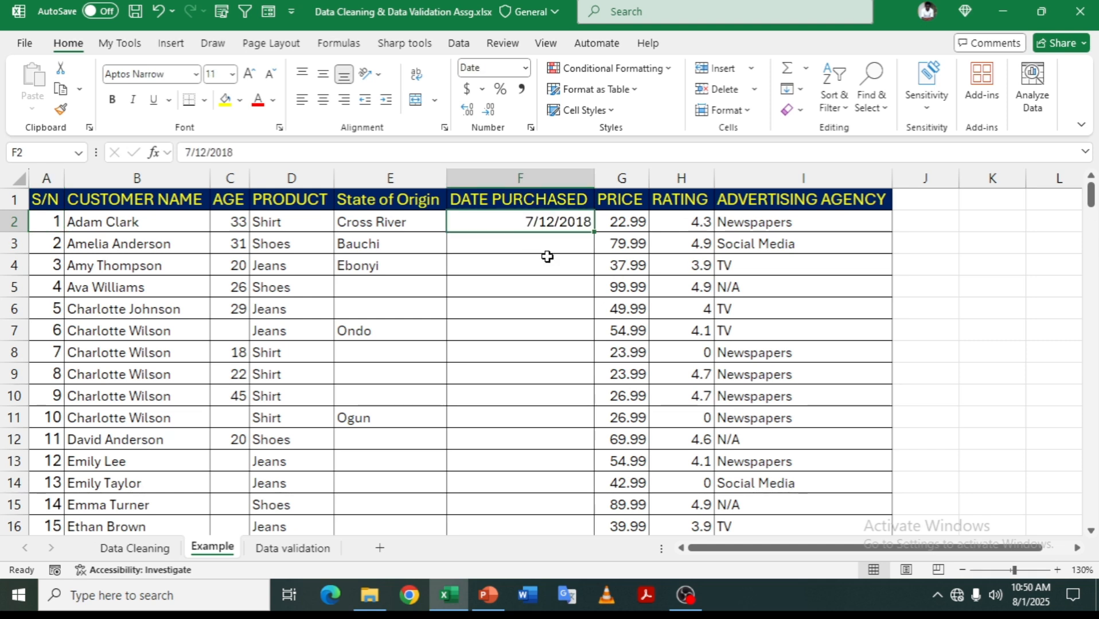
left_click_drag(548, 256, 521, 462)
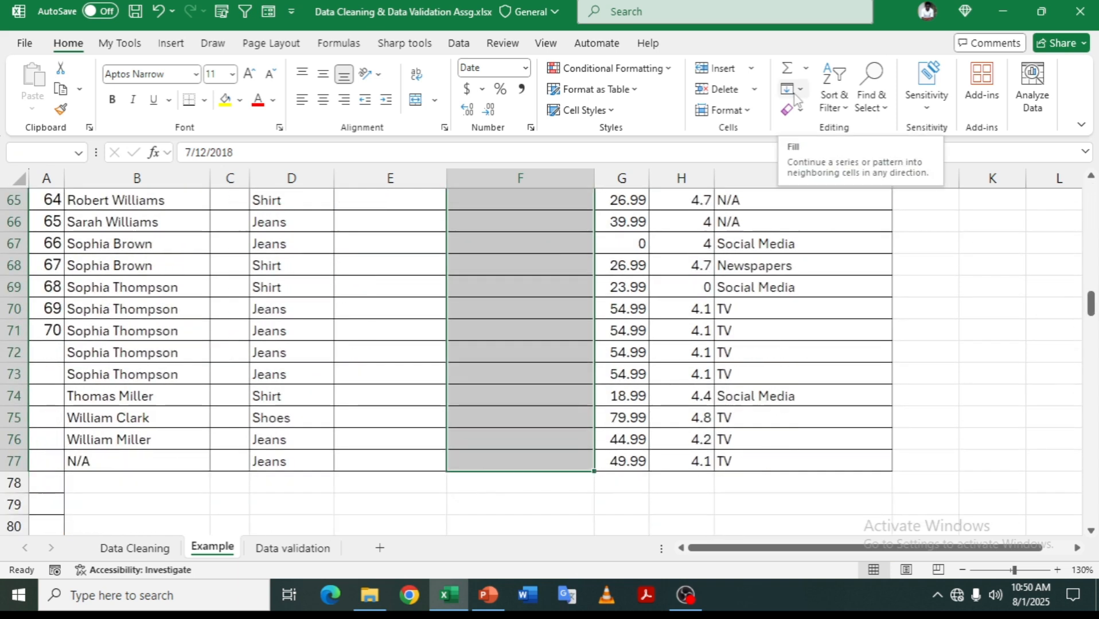
left_click(796, 93)
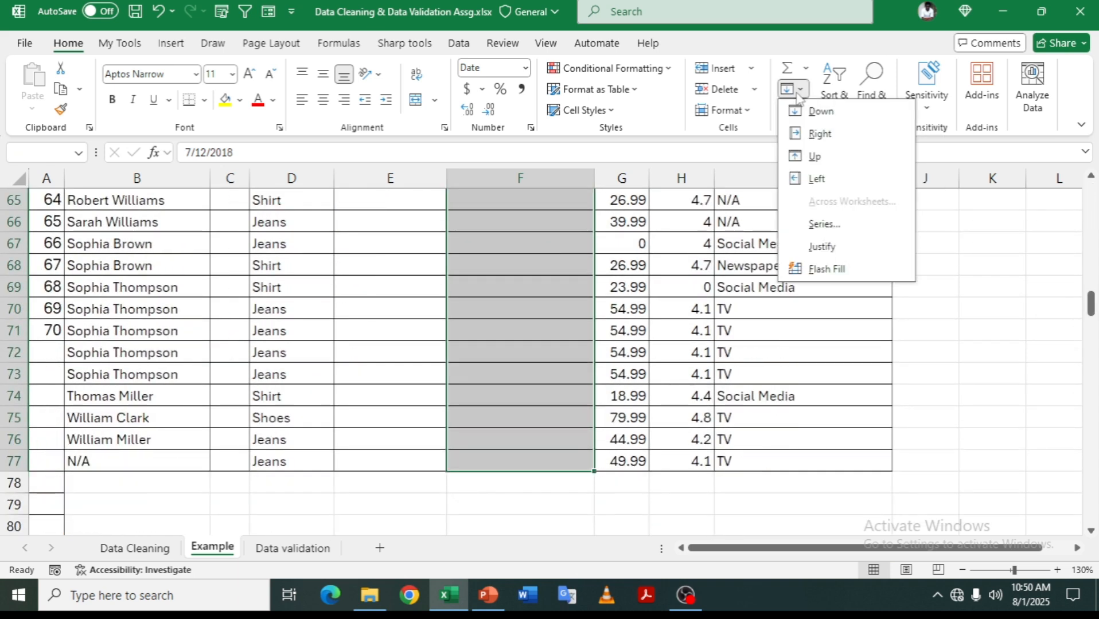
left_click(824, 225)
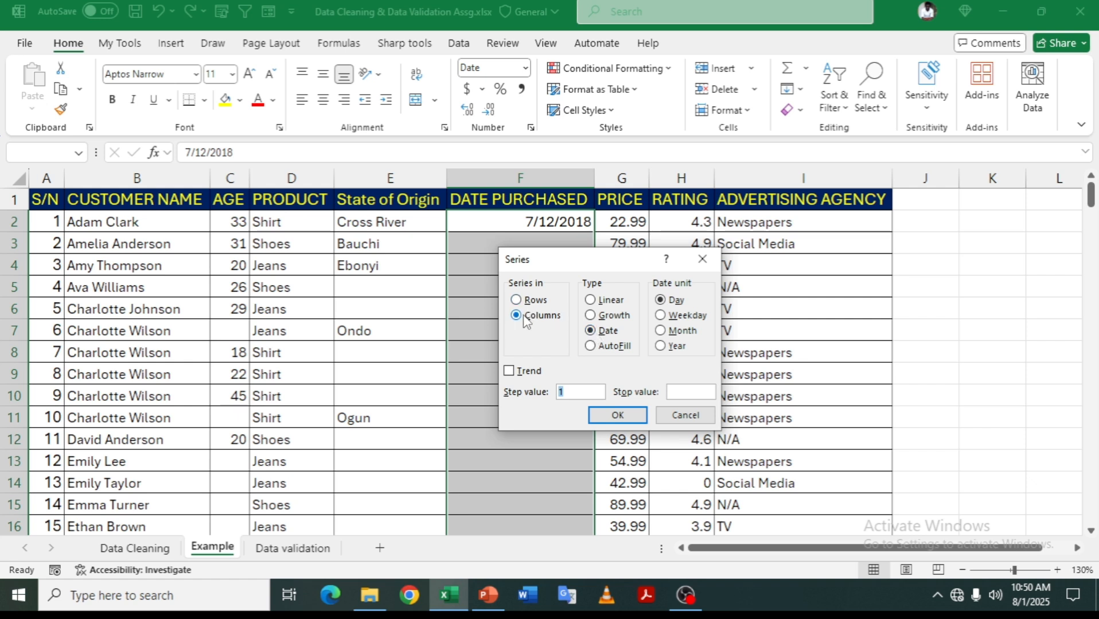
left_click(664, 316)
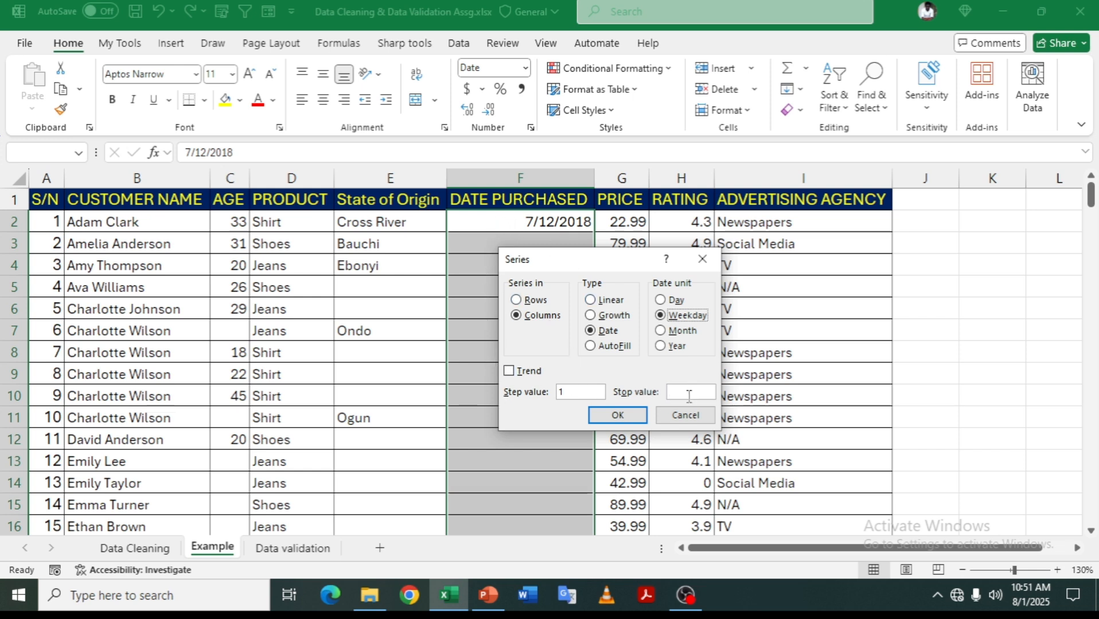
left_click(636, 413)
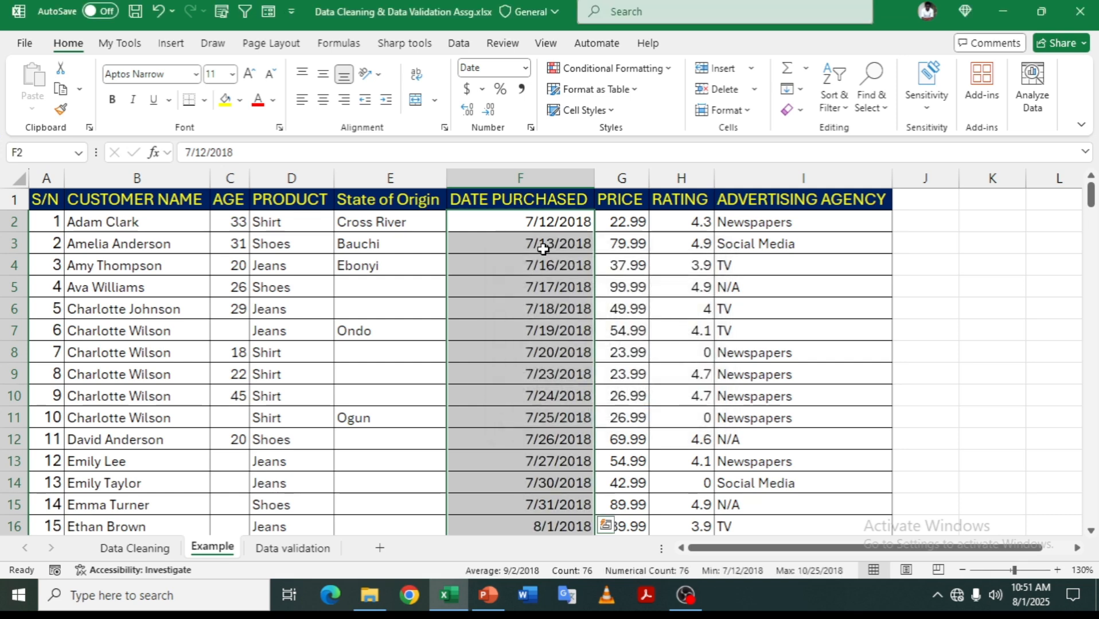
scroll(539, 284, "down", 10)
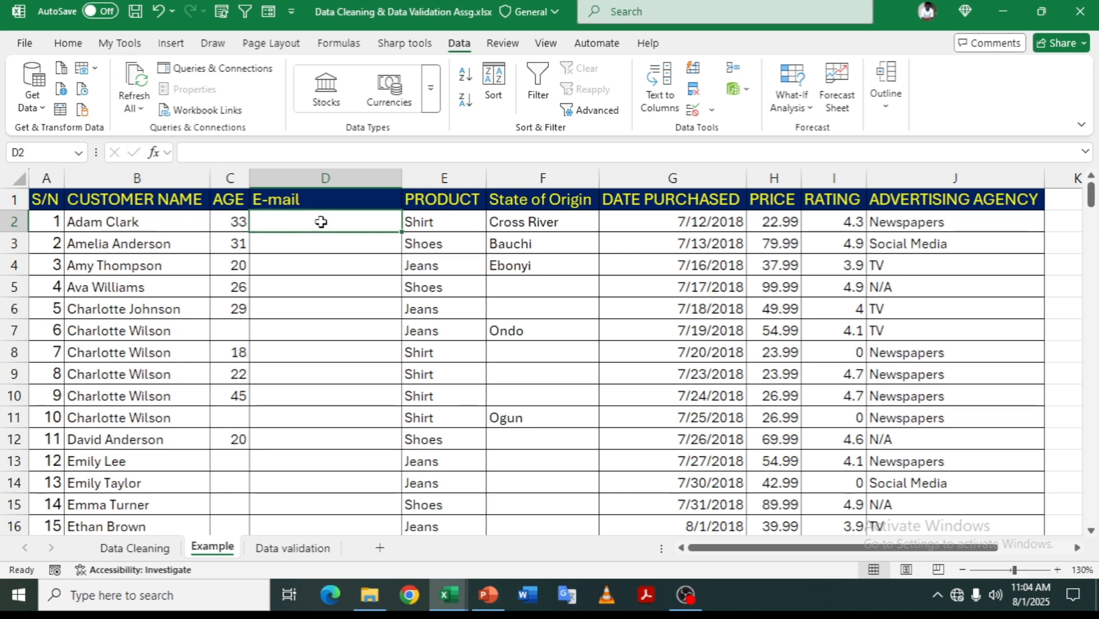
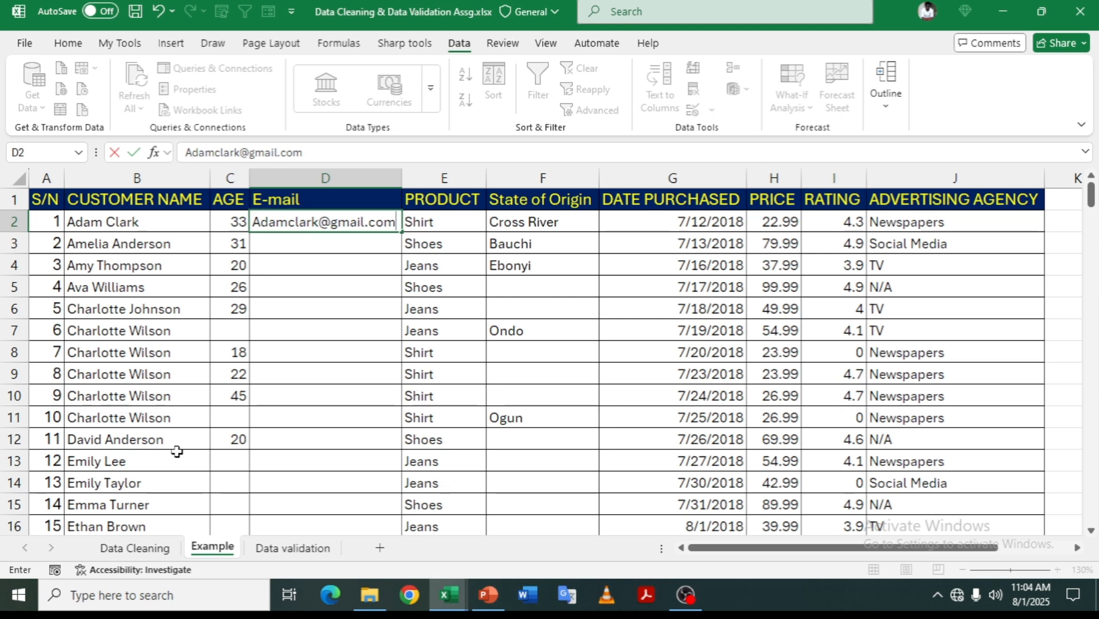
- Enter the first customer's e-mail address in D2, Flash Fill the rest, and autofit column D
key("ctrl+Return")
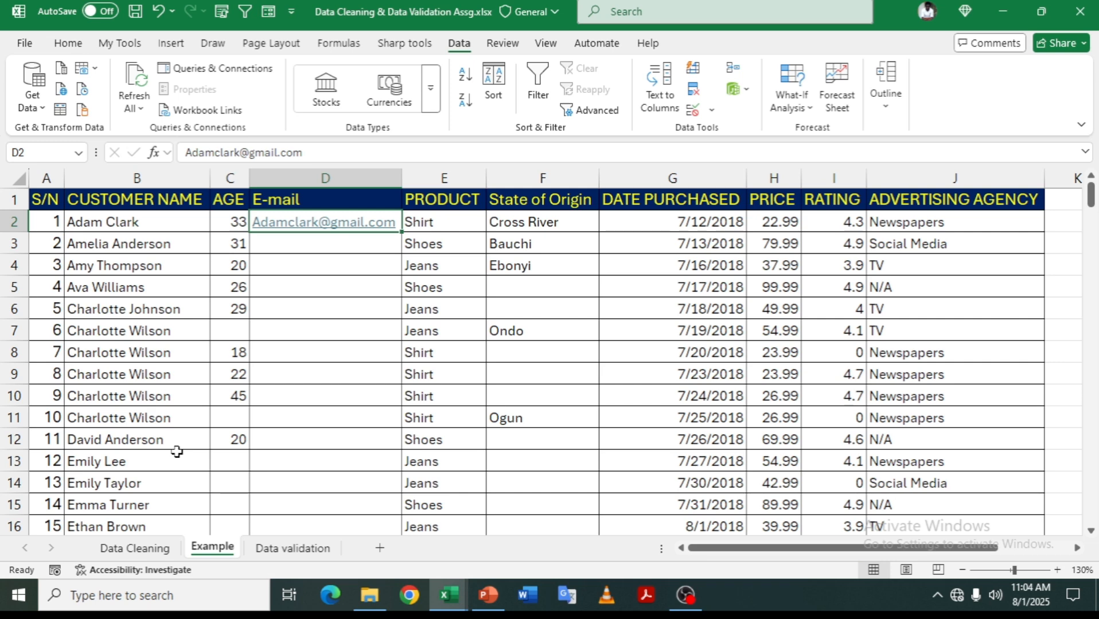
key("ctrl+e")
scroll(390, 184, "down", 3)
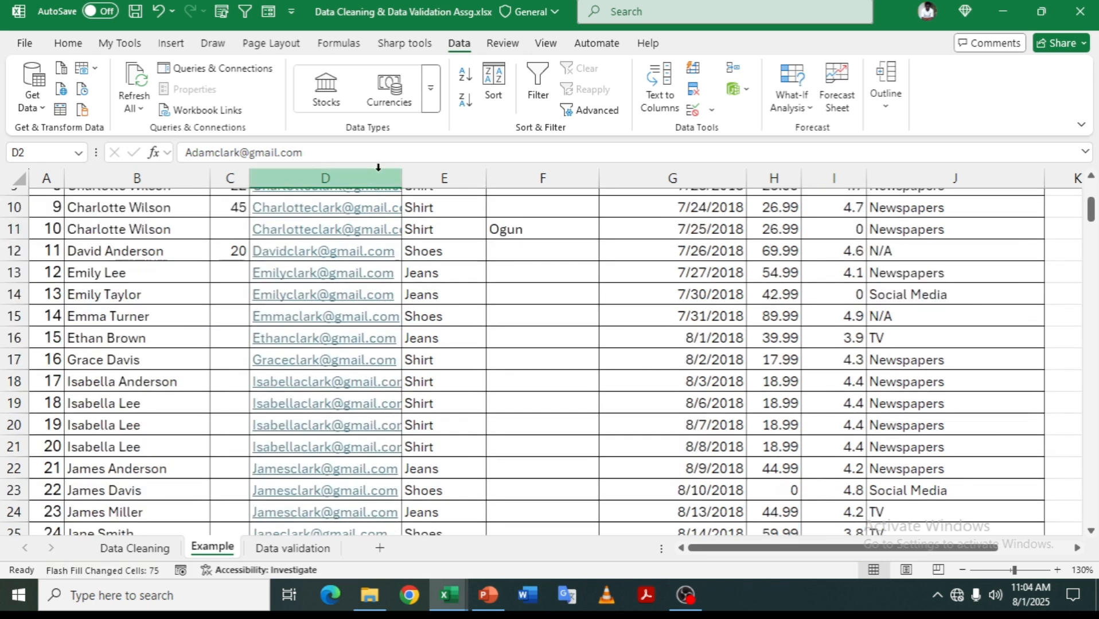
double_click(402, 178)
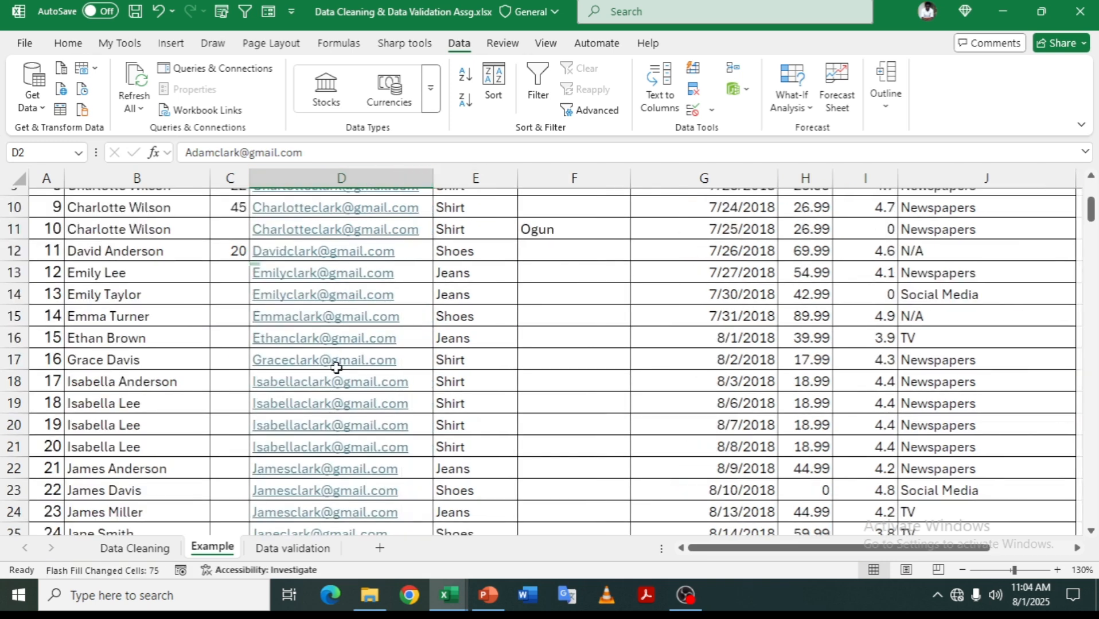
scroll(338, 363, "up", 3)
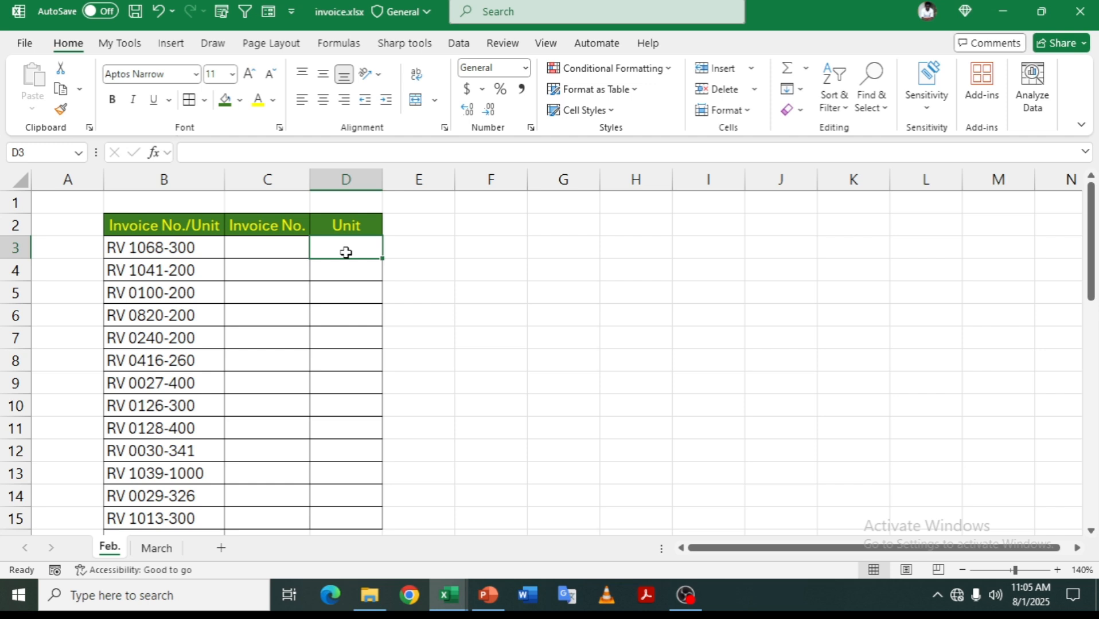
- Flash Fill the Invoice No. column, starting with RV 1068 in C3
left_click(279, 251)
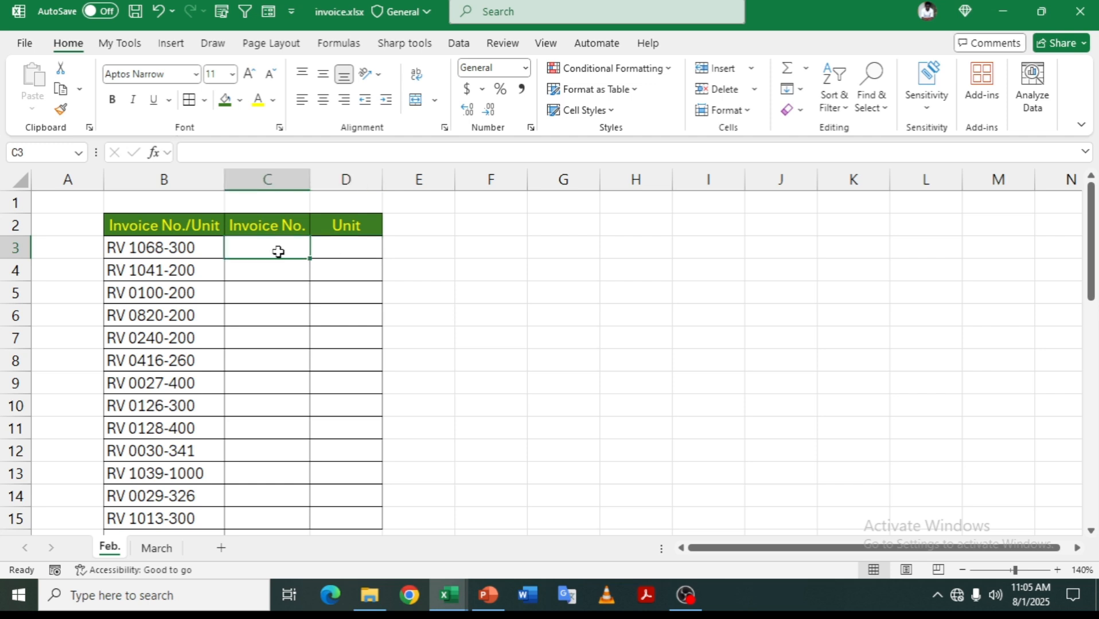
type("RV 1068")
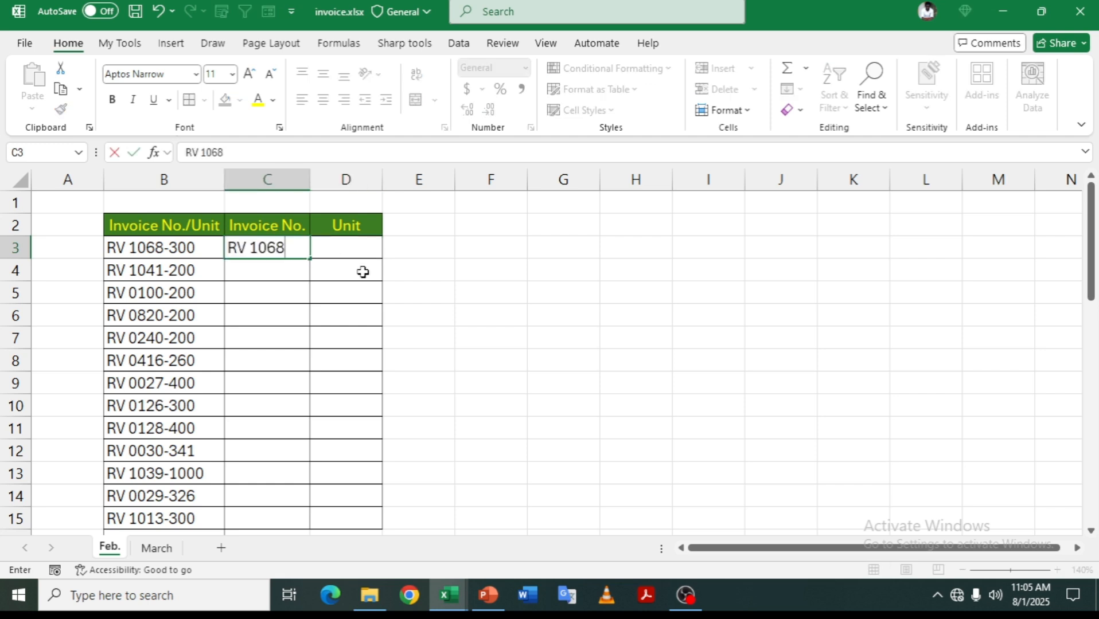
key("ctrl+Return")
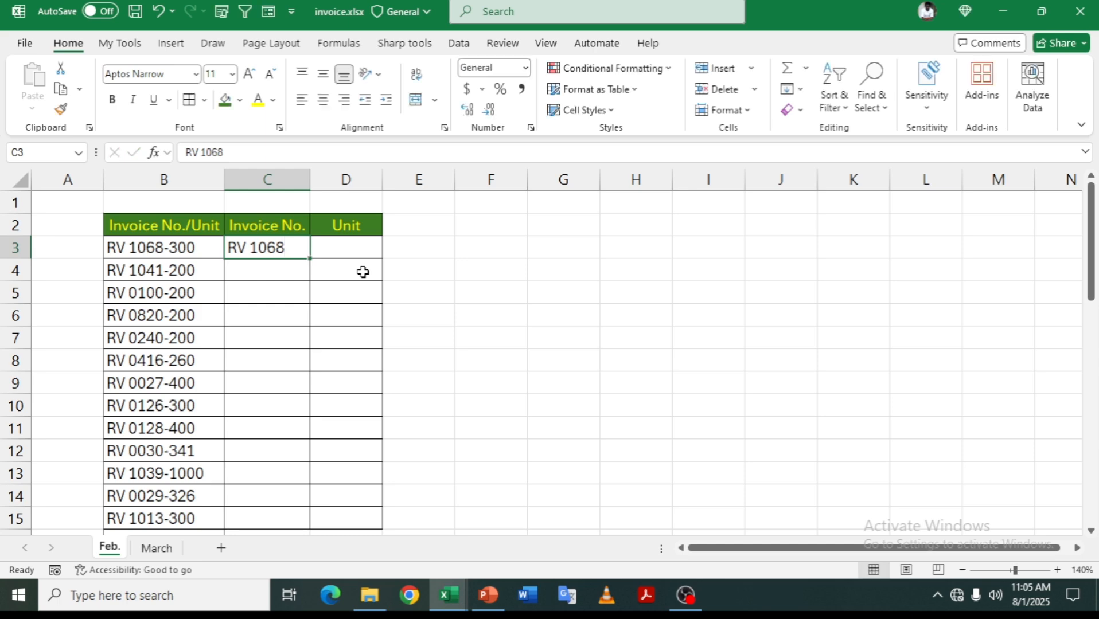
key("ctrl+e")
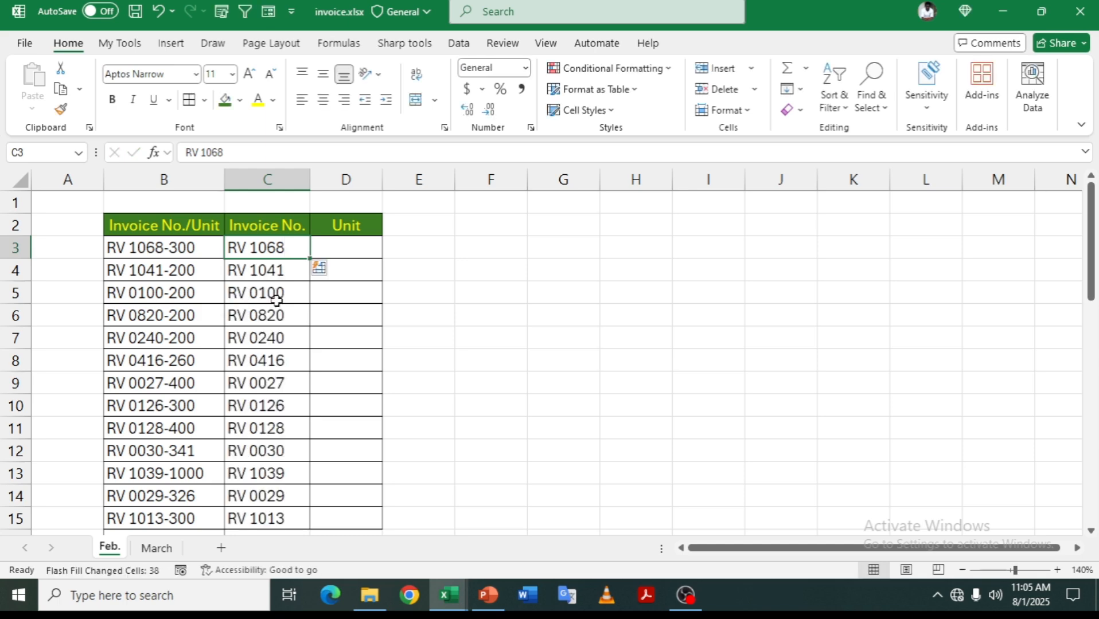
- Flash Fill the Unit column, starting with 300 in D3
left_click(354, 245)
type("300")
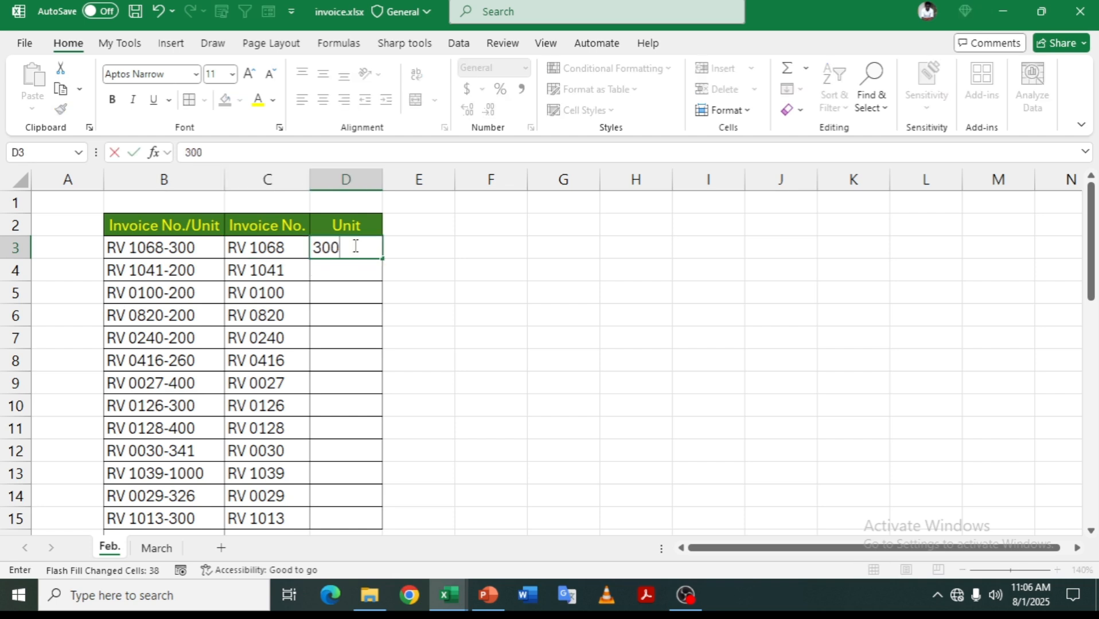
key("ctrl+Return")
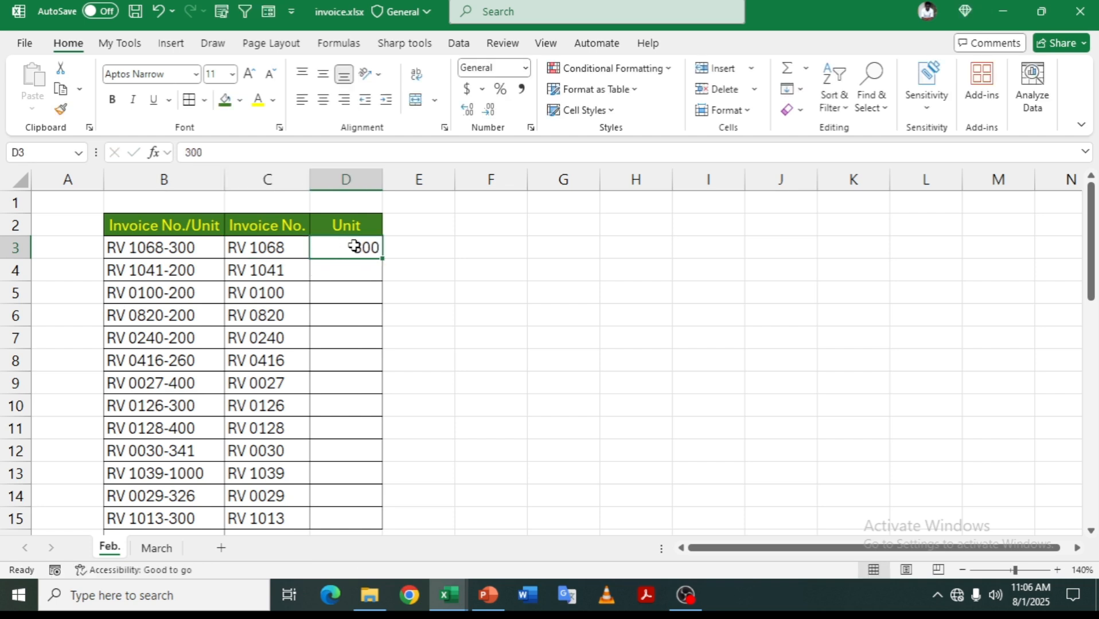
key("ctrl+e")
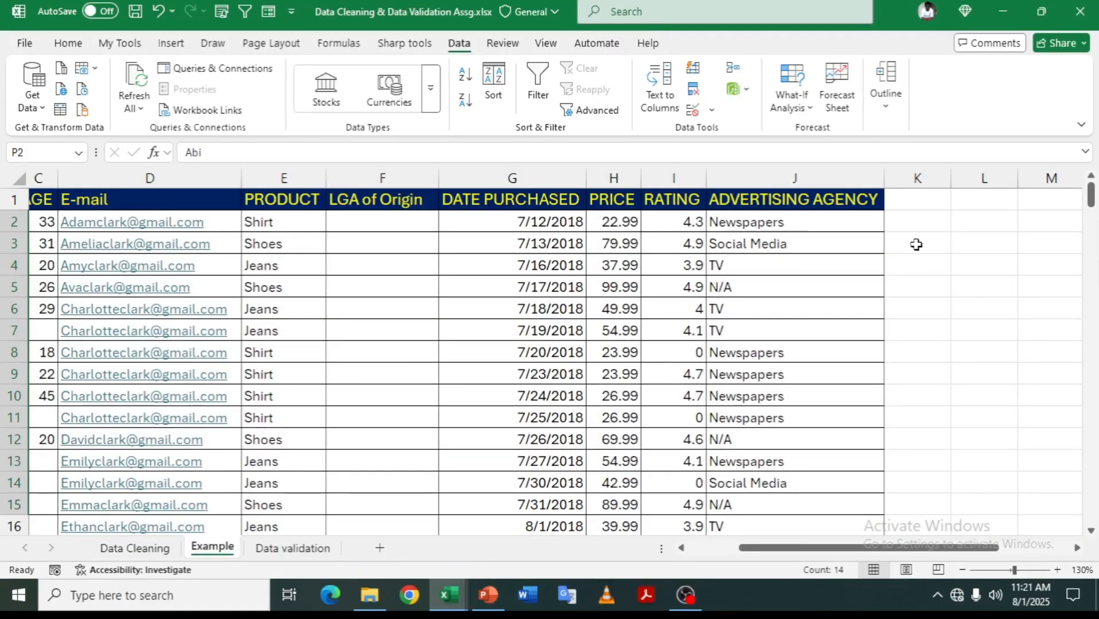
- Enter Mon in K3 and fill the day names down to K10
left_click(917, 246)
type("Mon")
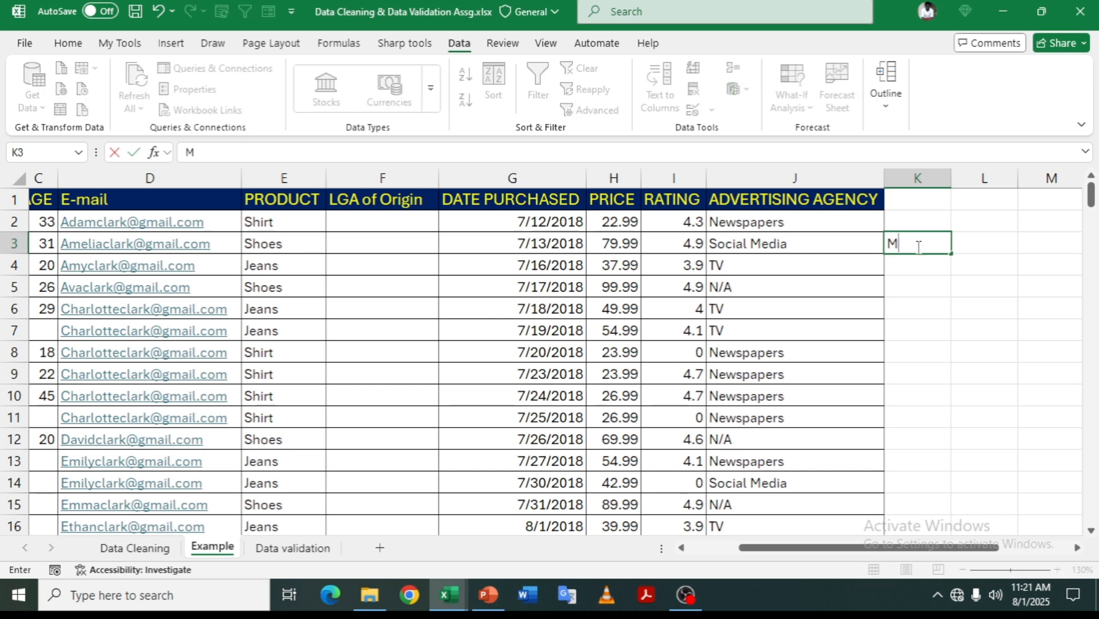
key("Return")
left_click(917, 246)
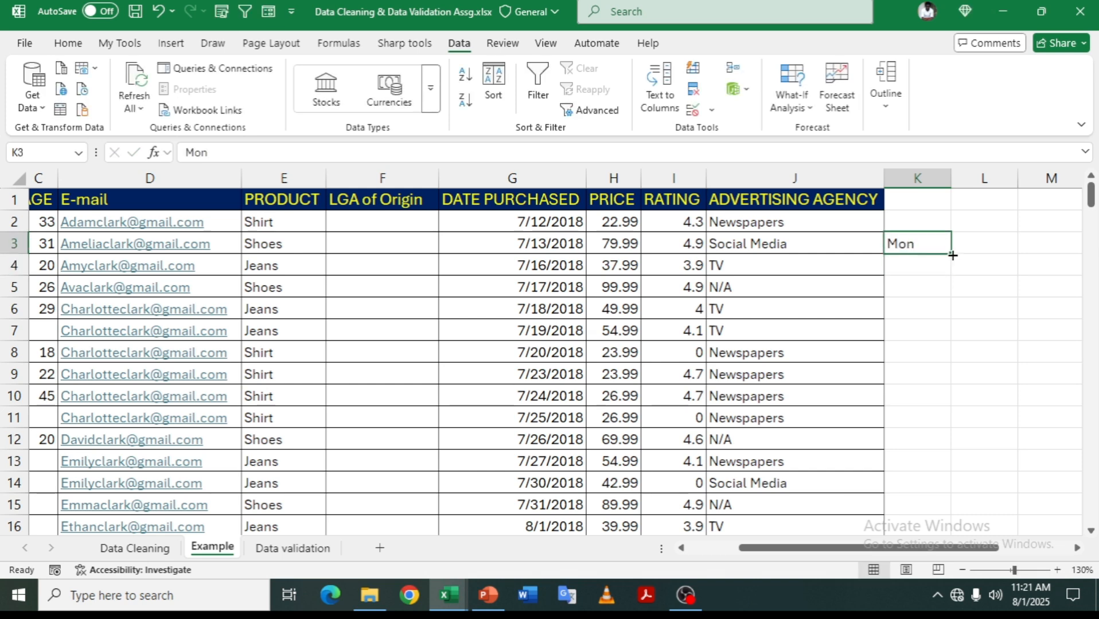
left_click_drag(951, 253, 947, 402)
- Enter Jan in L3 and fill the month names down to L11, ending at Sep
left_click(978, 246)
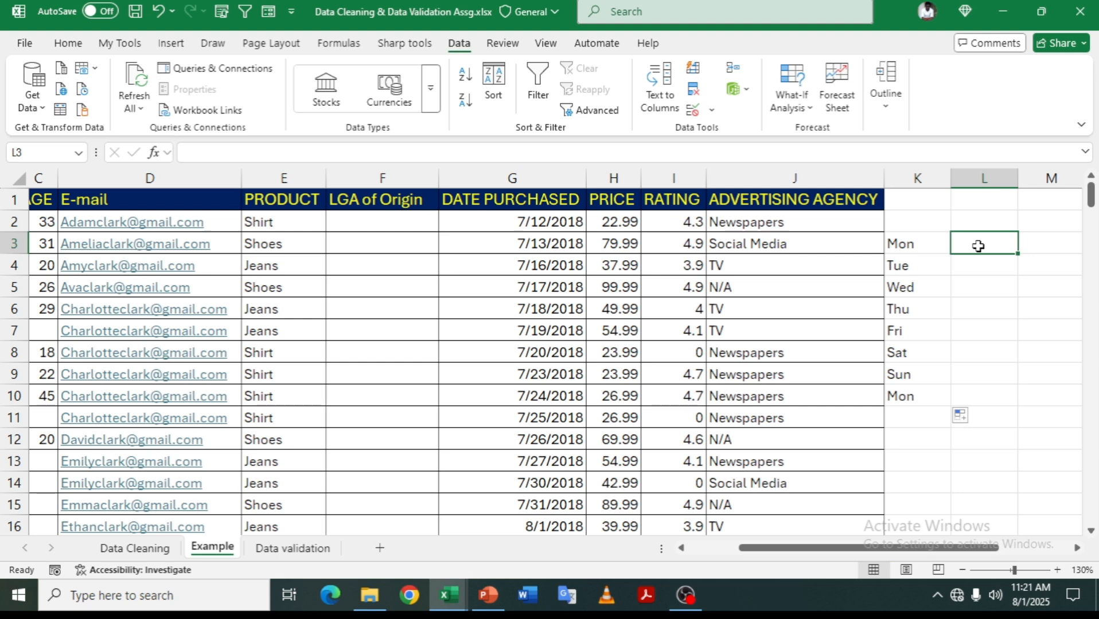
type("Jan")
key("ctrl+Return")
left_click_drag(1017, 253, 1013, 422)
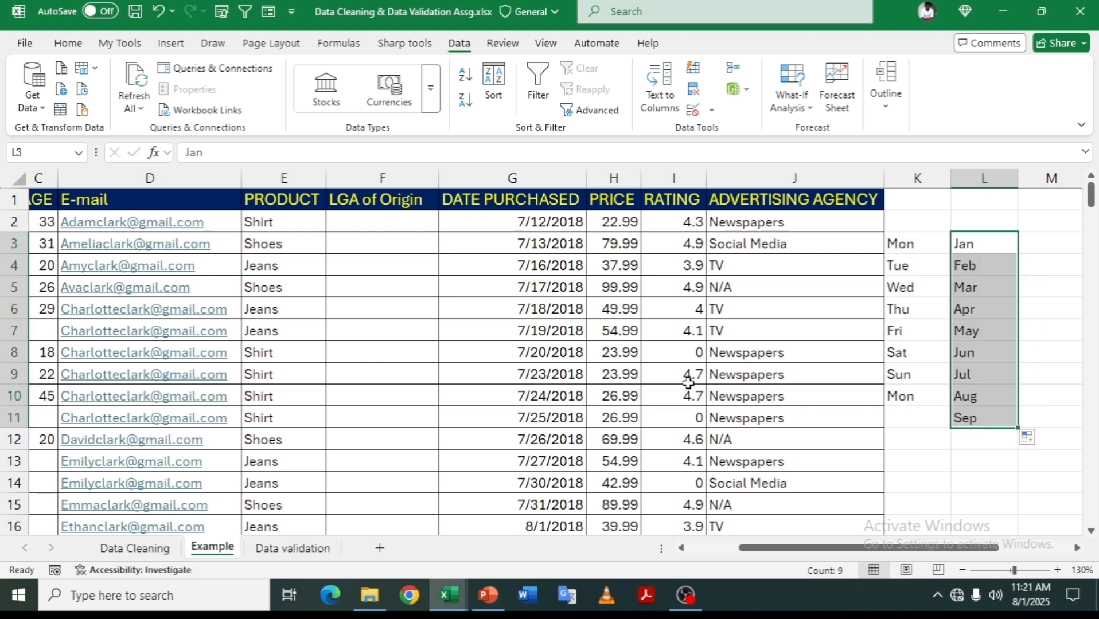
scroll(688, 383, "left", 2)
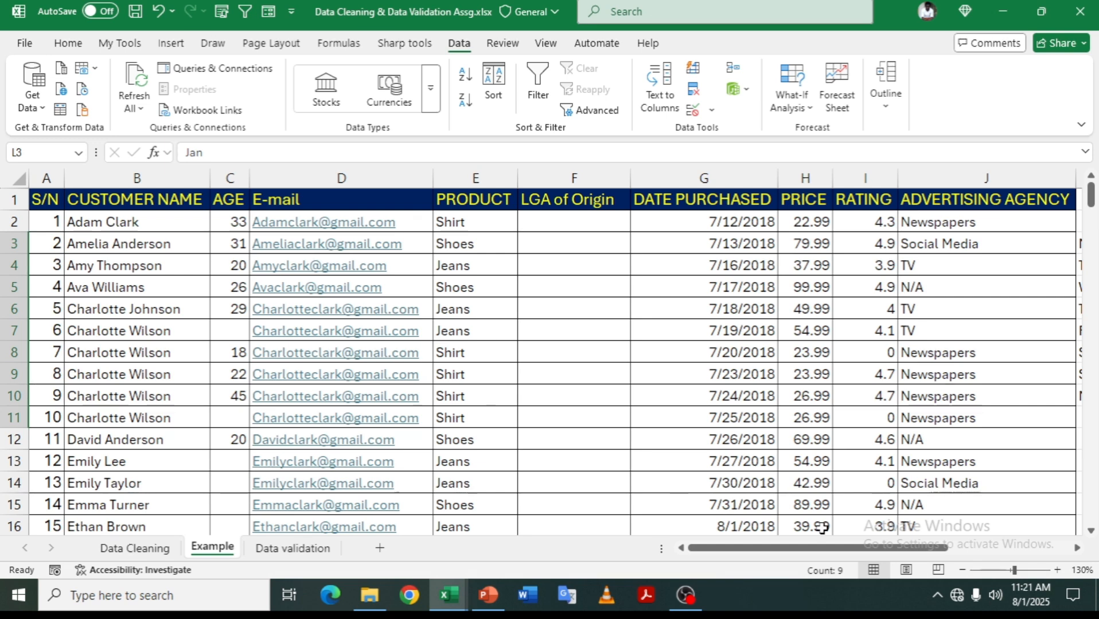
- In Excel Options > Advanced, open Edit Custom Lists and start a new list
left_click(24, 43)
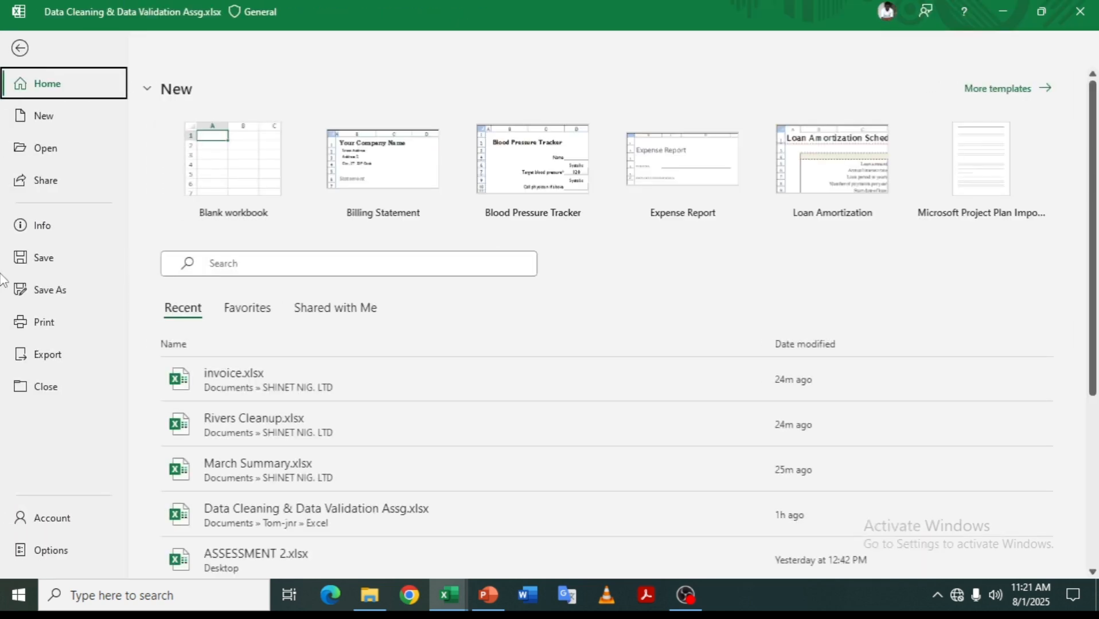
left_click(45, 554)
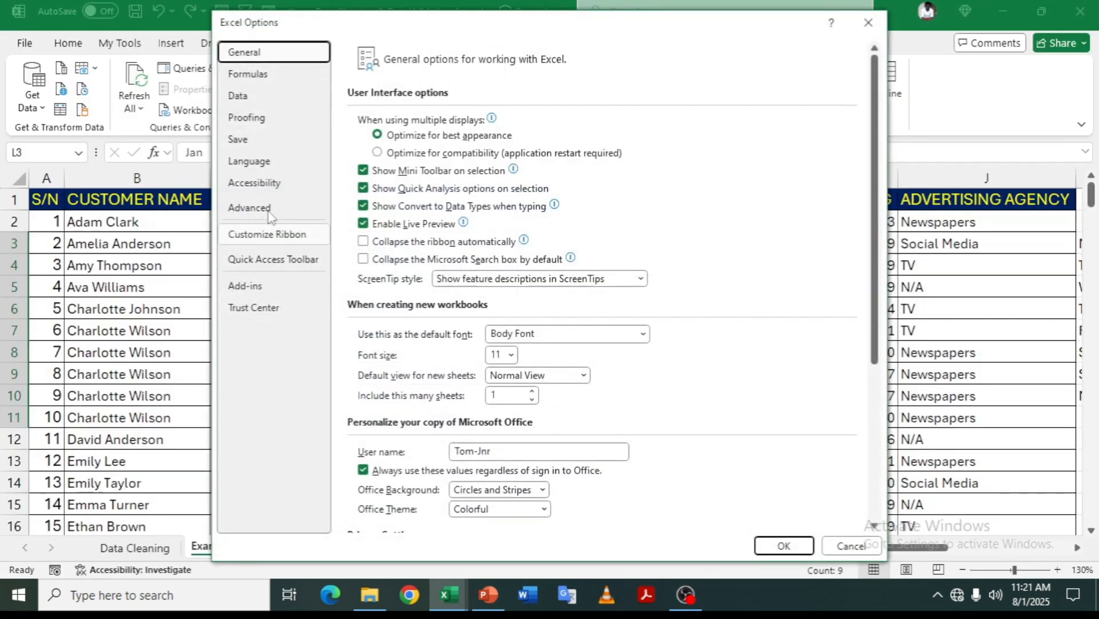
left_click(261, 213)
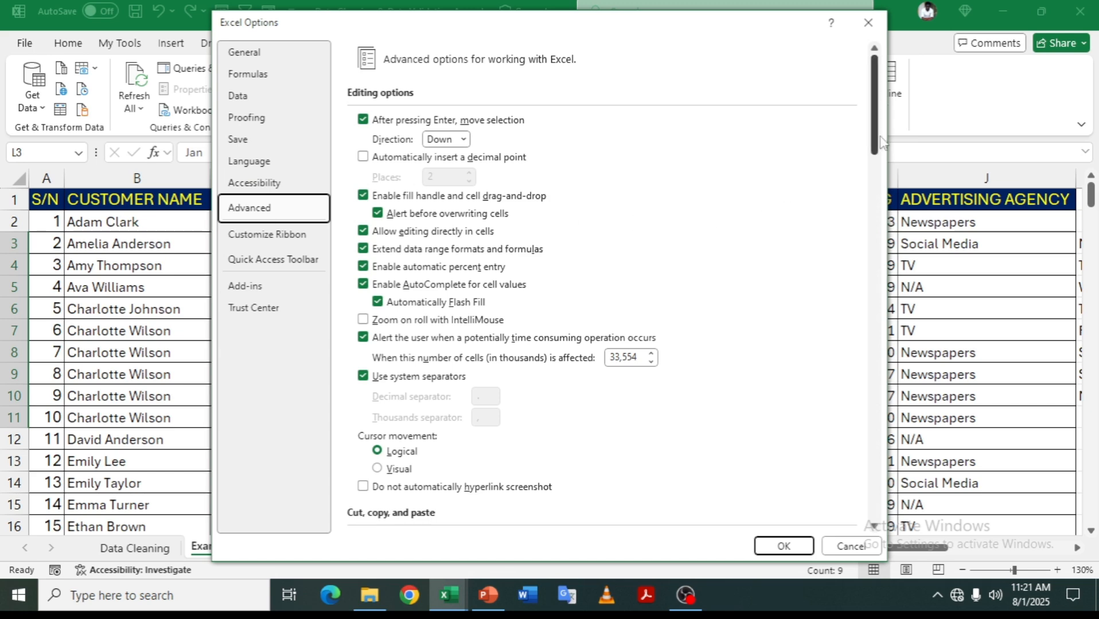
left_click_drag(882, 125, 876, 527)
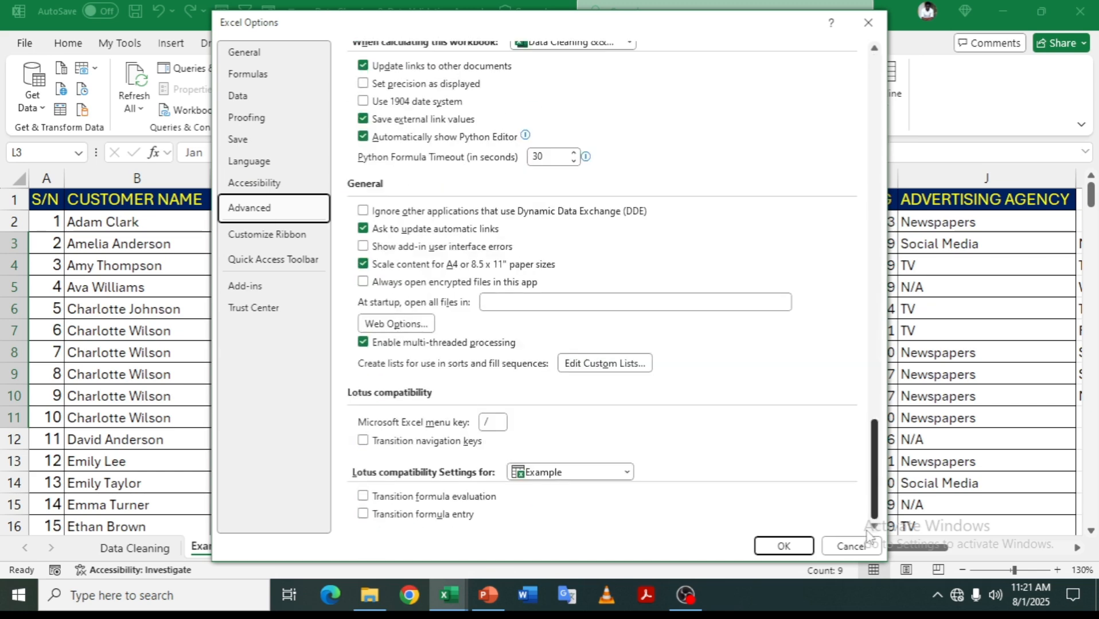
left_click(589, 367)
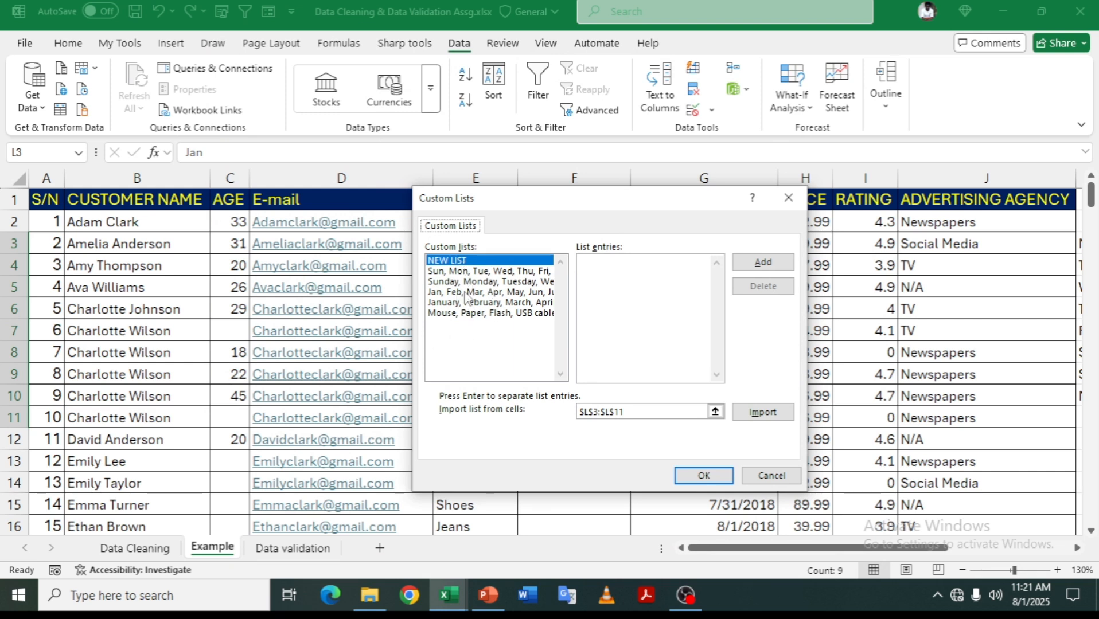
left_click(588, 272)
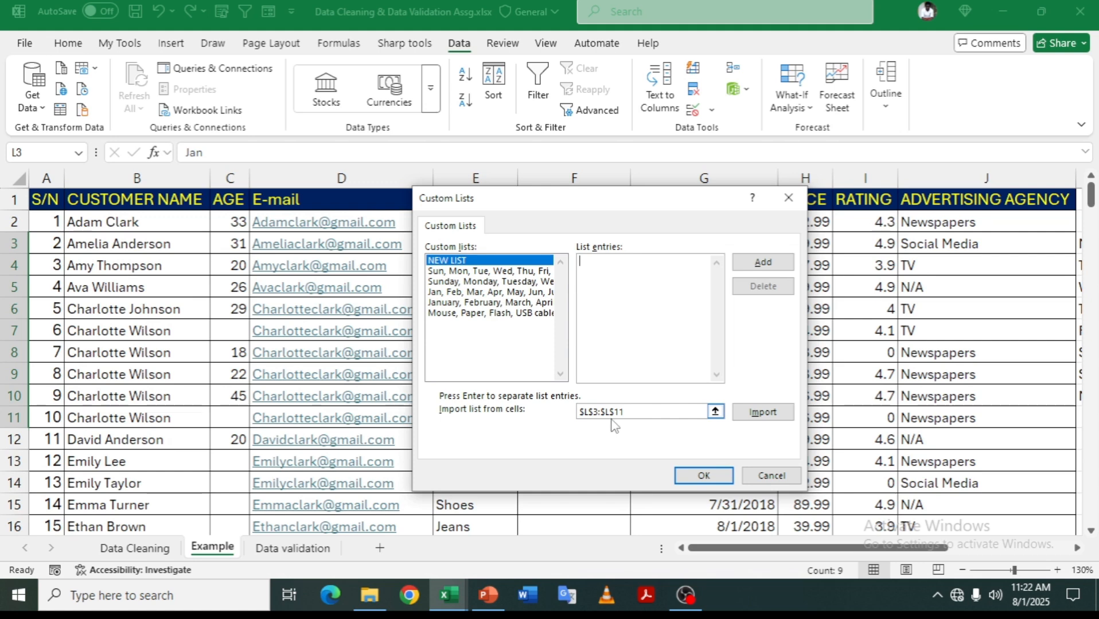
- Import the LGA names from $P$2:$P$15, Abi through Yala, as a custom list and close Options
left_click(716, 411)
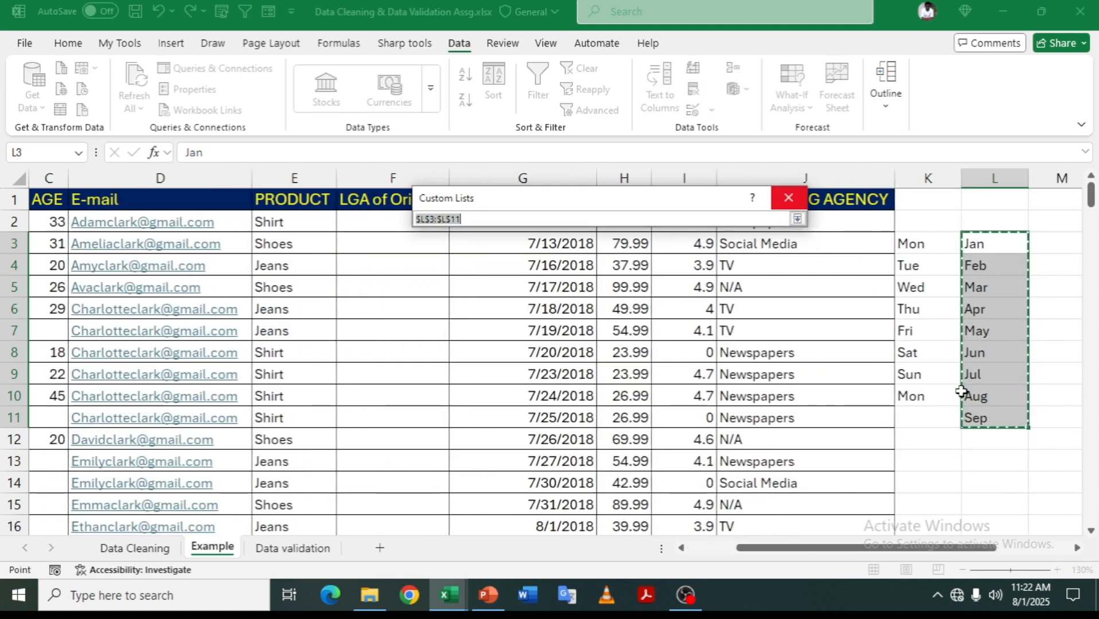
left_click_drag(883, 548, 958, 549)
left_click_drag(975, 224, 978, 506)
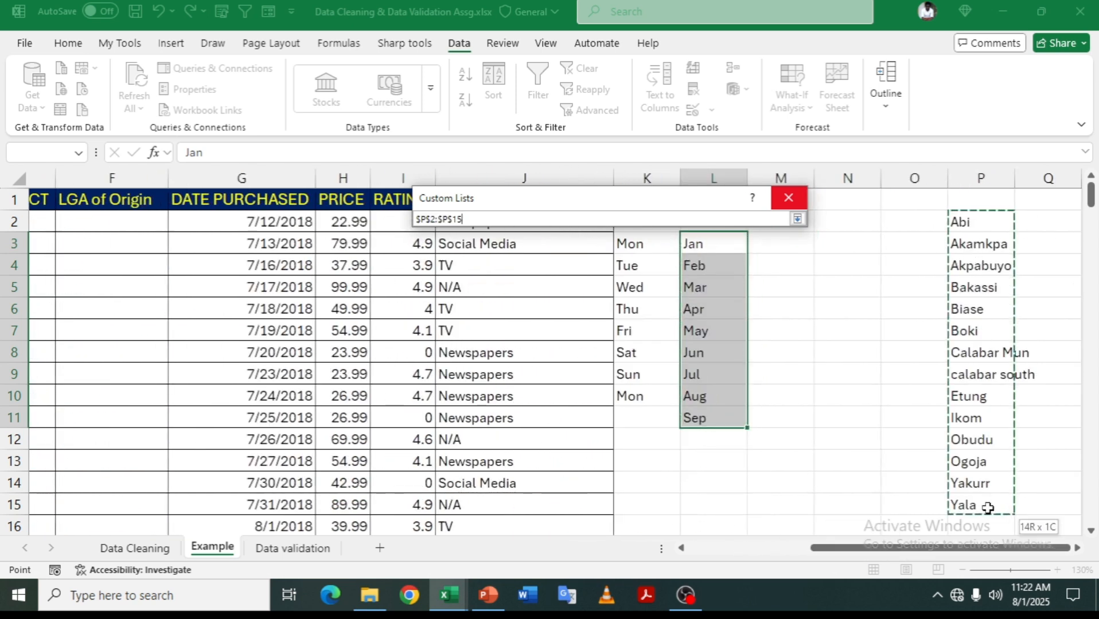
left_click(797, 219)
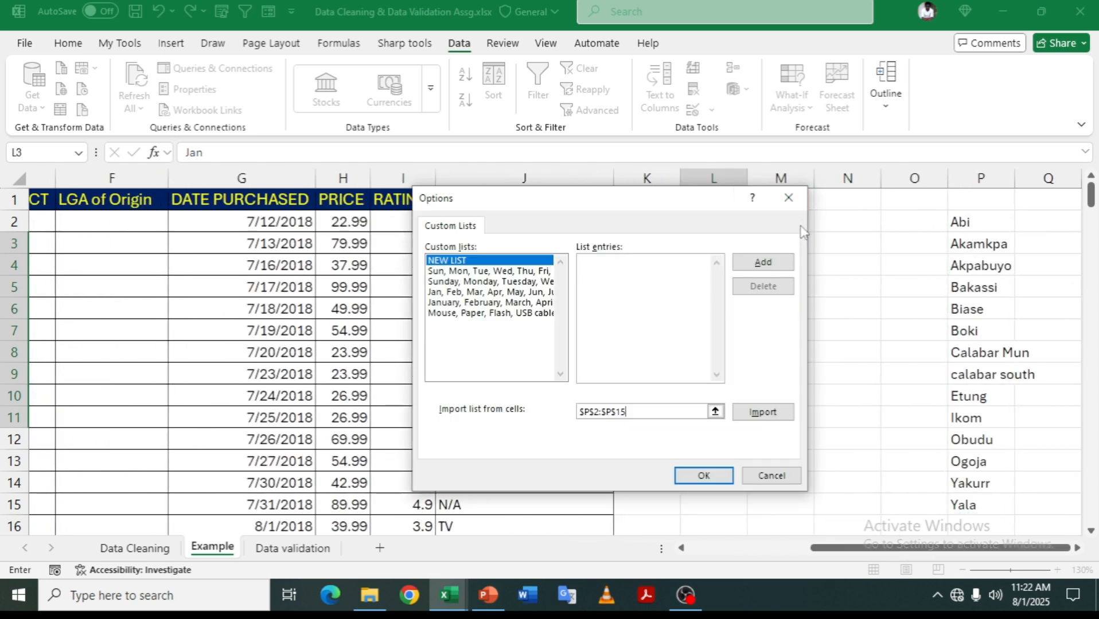
left_click(763, 415)
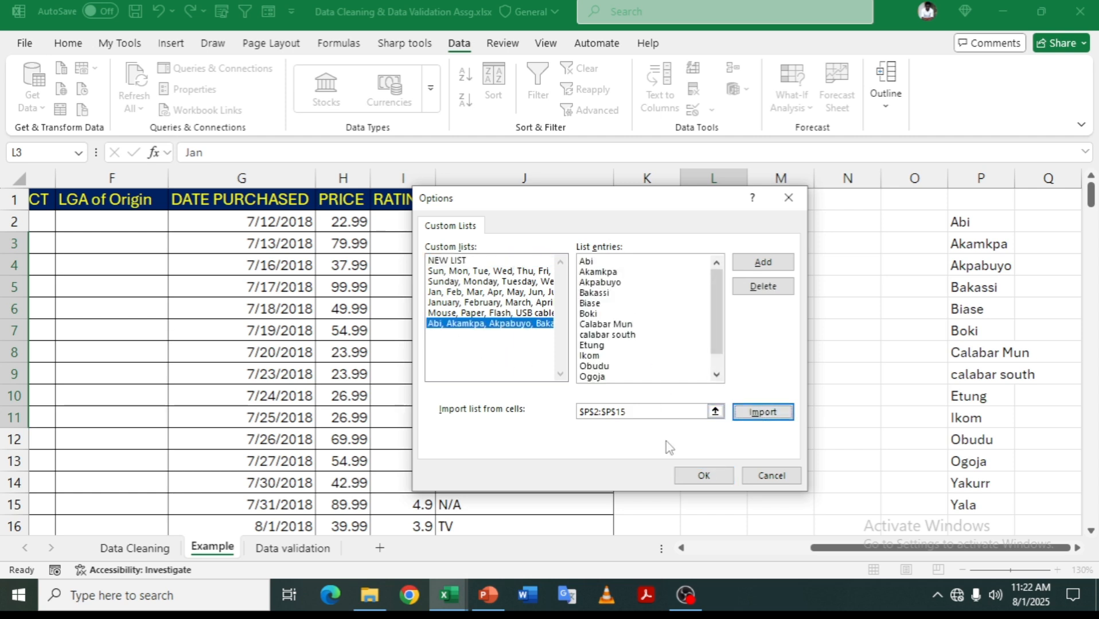
left_click(688, 477)
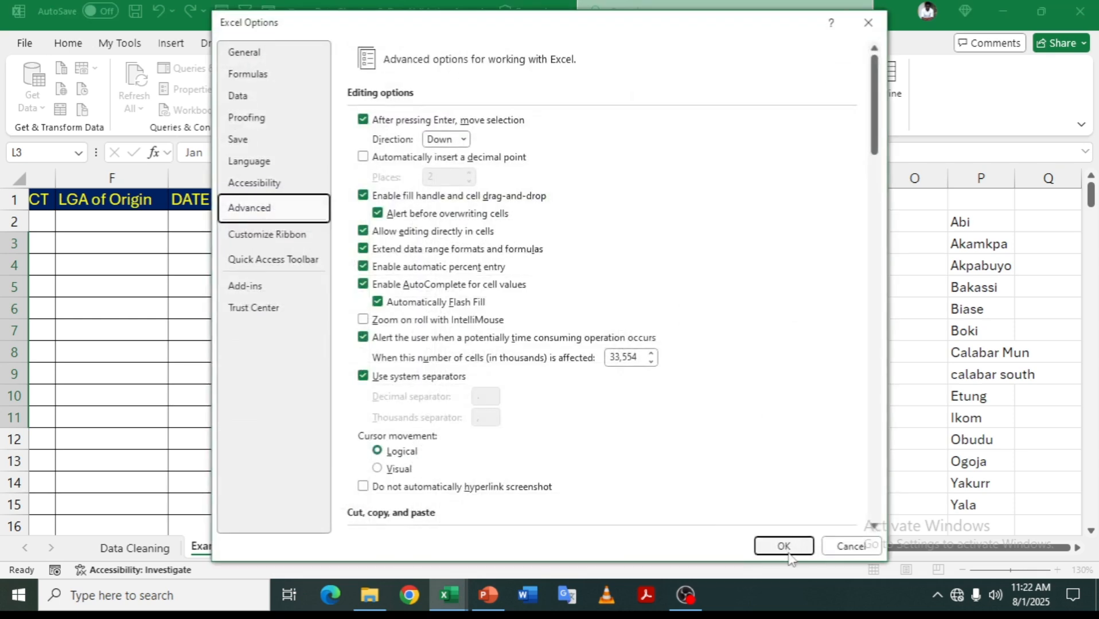
left_click(784, 546)
- Enter Ikom in F2 and drag it down to F12 to continue the custom LGA sequence
left_click_drag(828, 547, 694, 548)
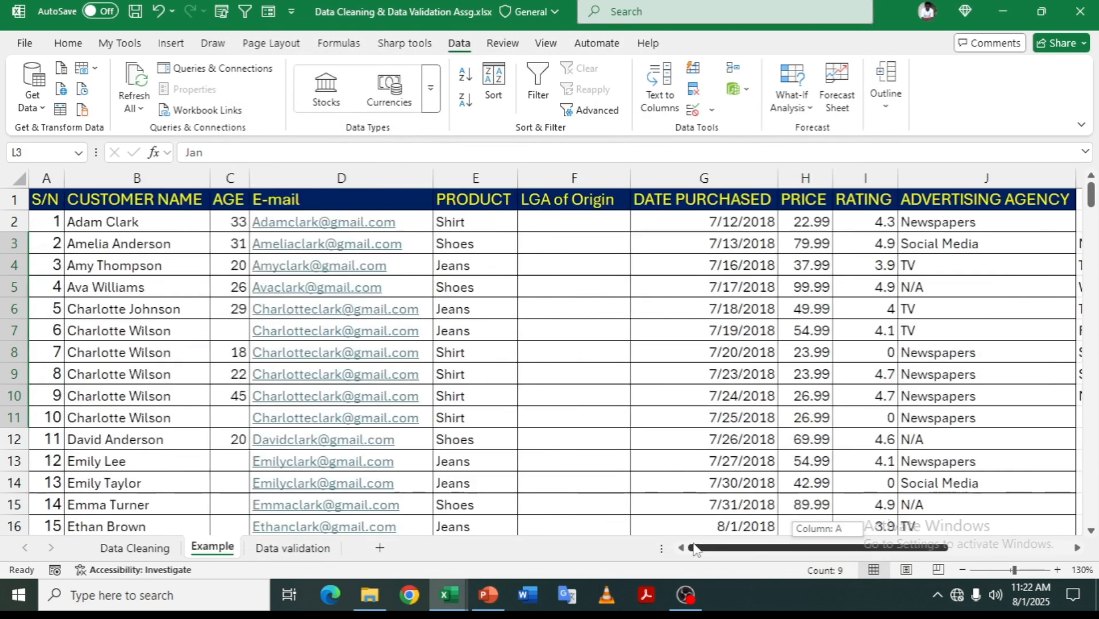
left_click(575, 229)
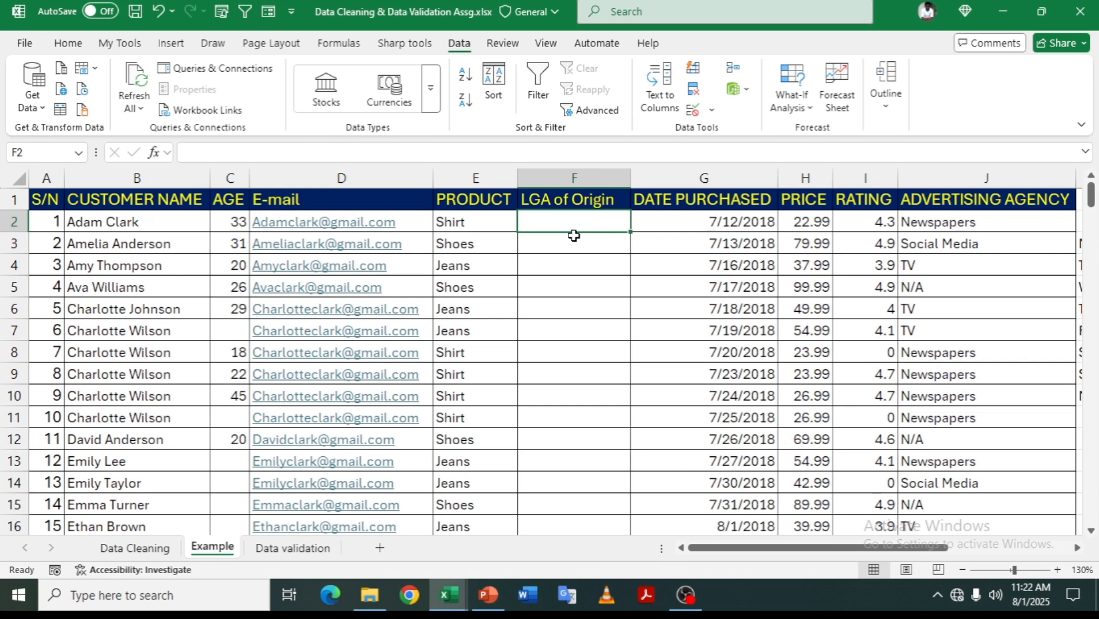
type("Ikom")
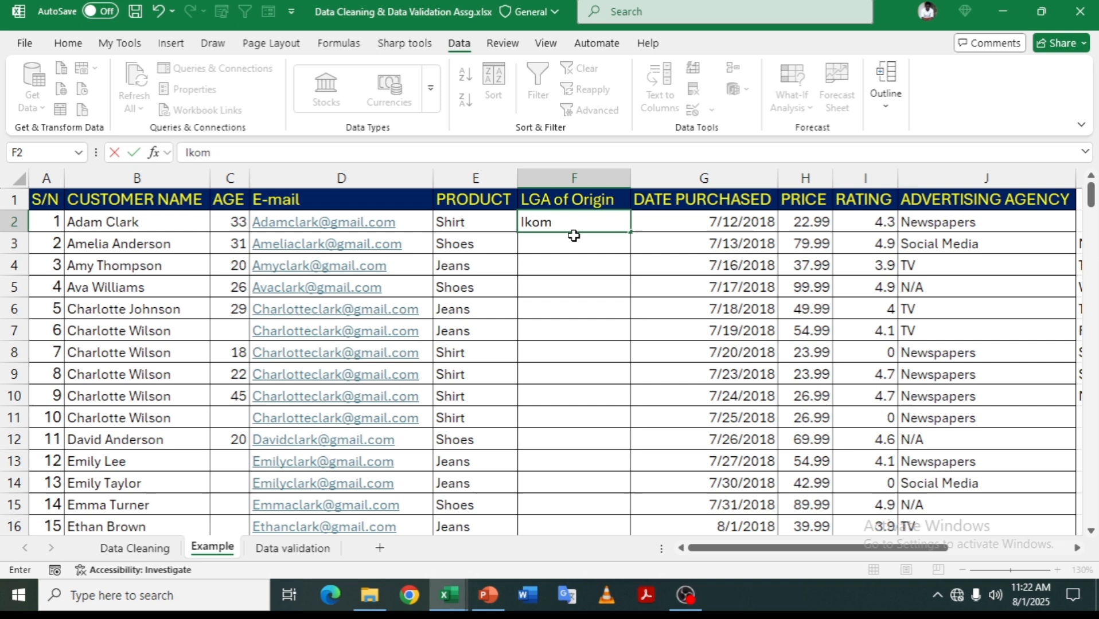
key("ctrl+Return")
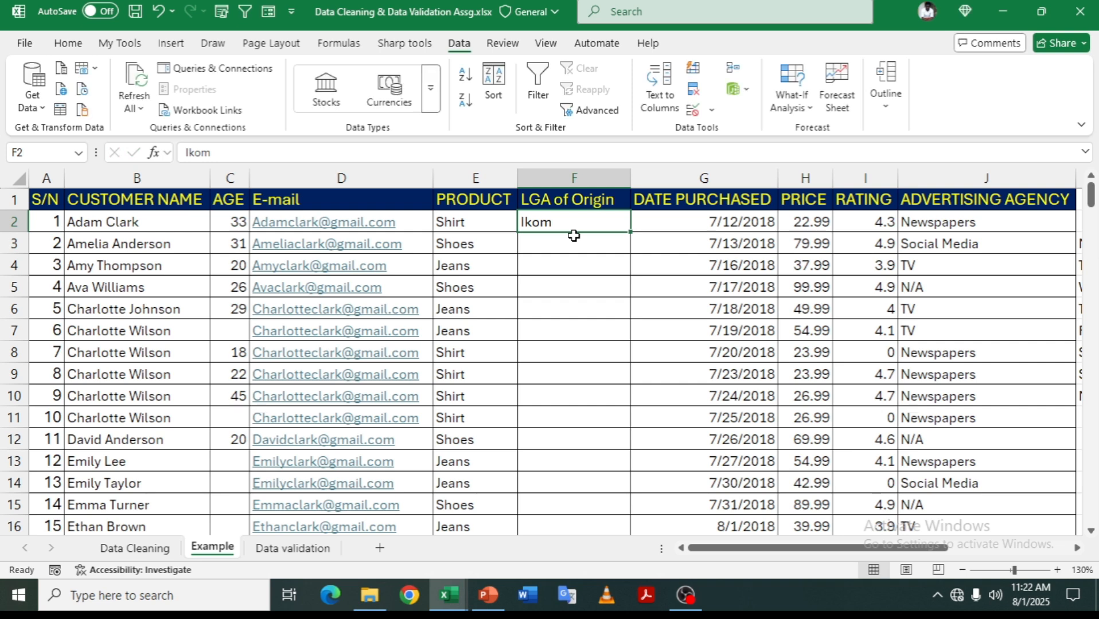
left_click_drag(630, 232, 592, 459)
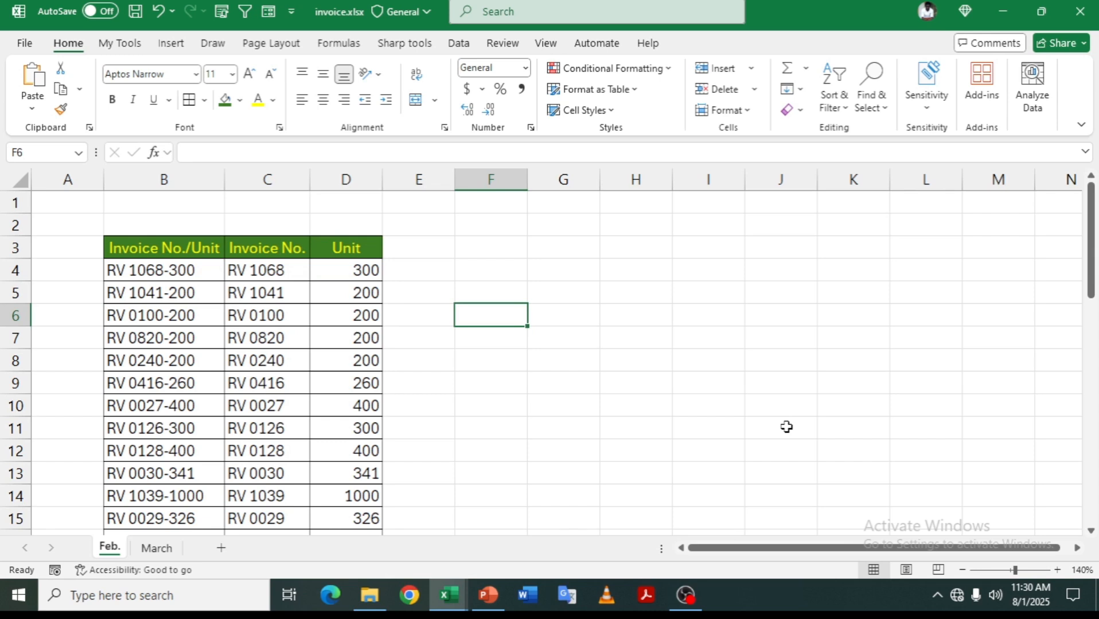
- Enter Nigeria Police Force in F6 and HOWAD in F7, letting it expand to the full institution name
type("Nigeria Police Force")
key("Return")
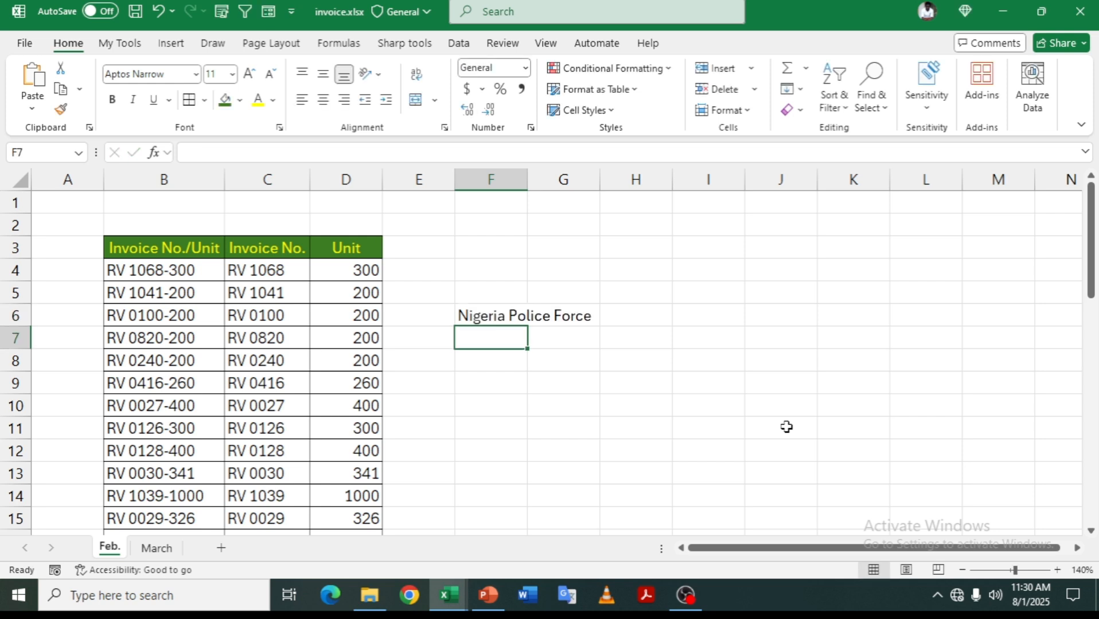
type("HOWAD")
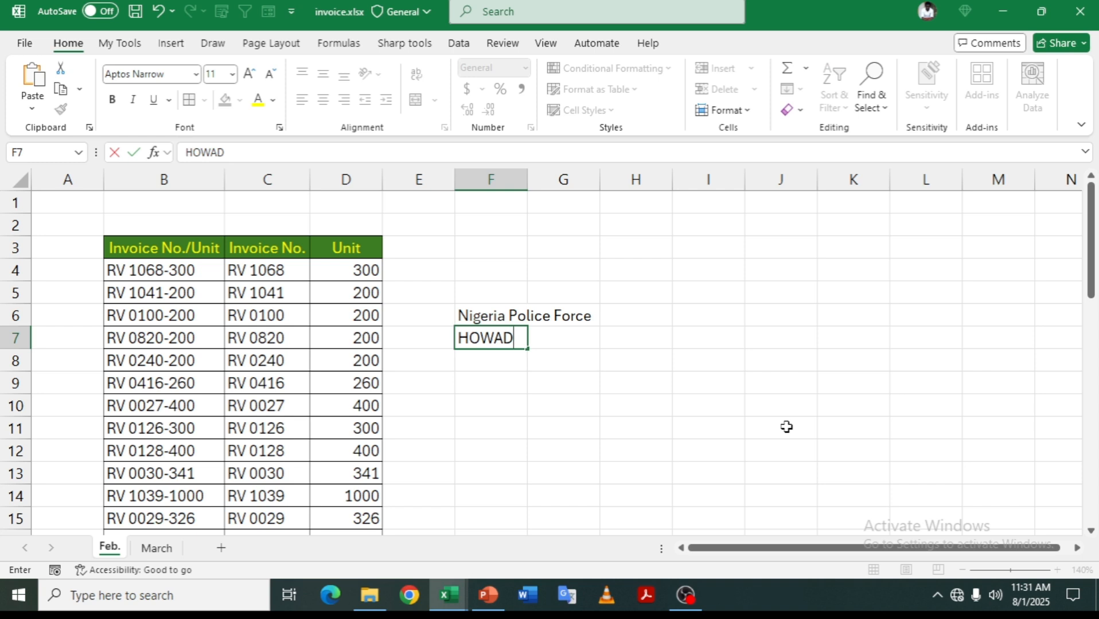
key("Return")
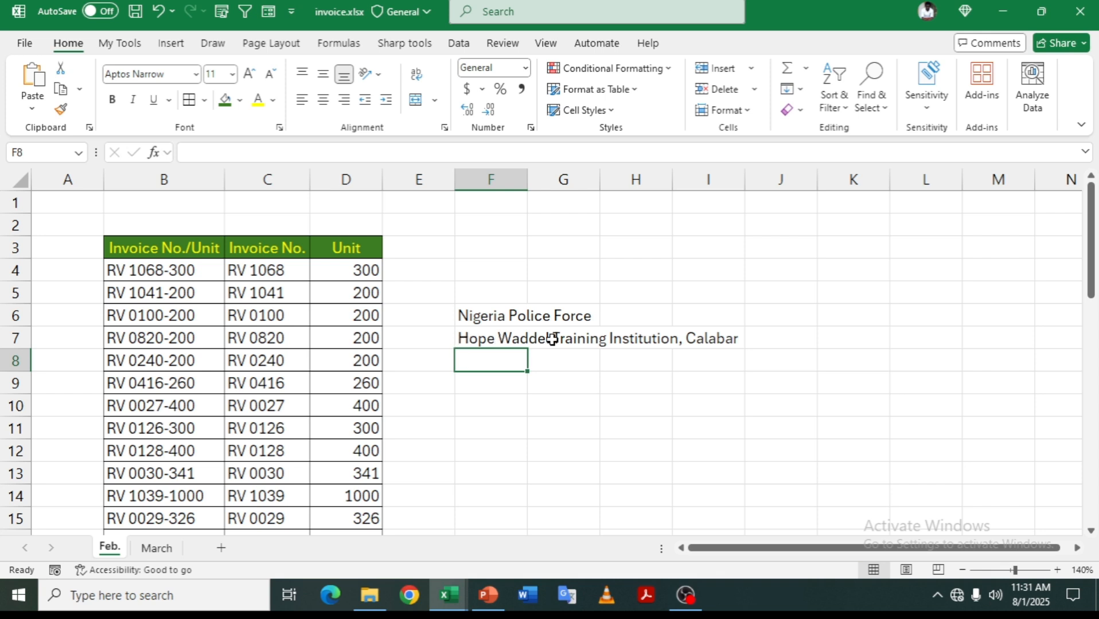
- Open AutoCorrect Options from Excel Options > Proofing
left_click(24, 45)
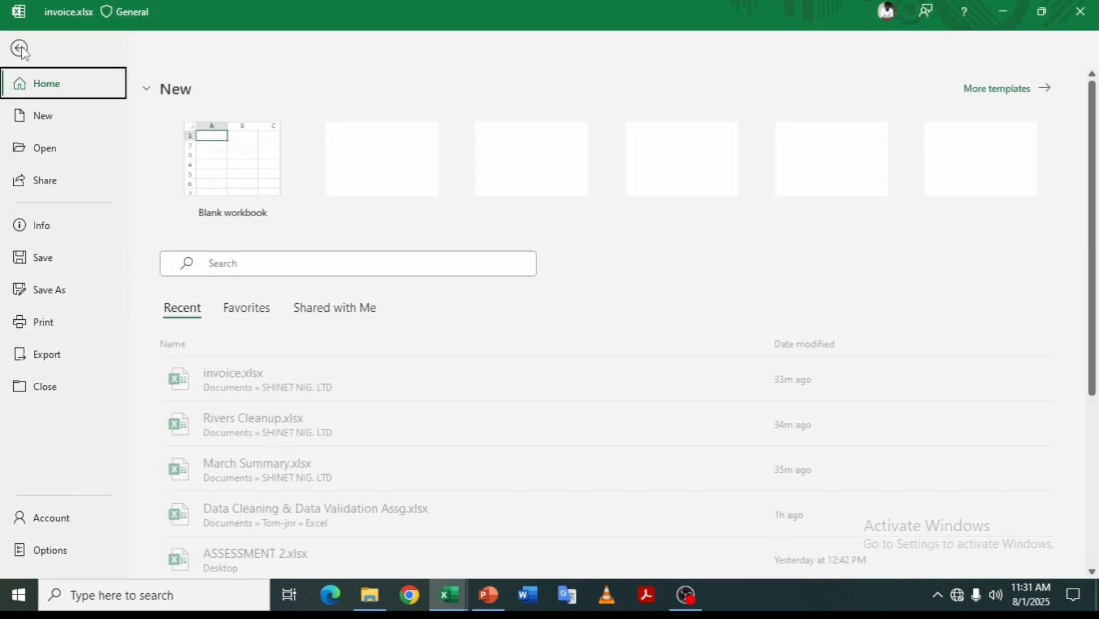
left_click(29, 547)
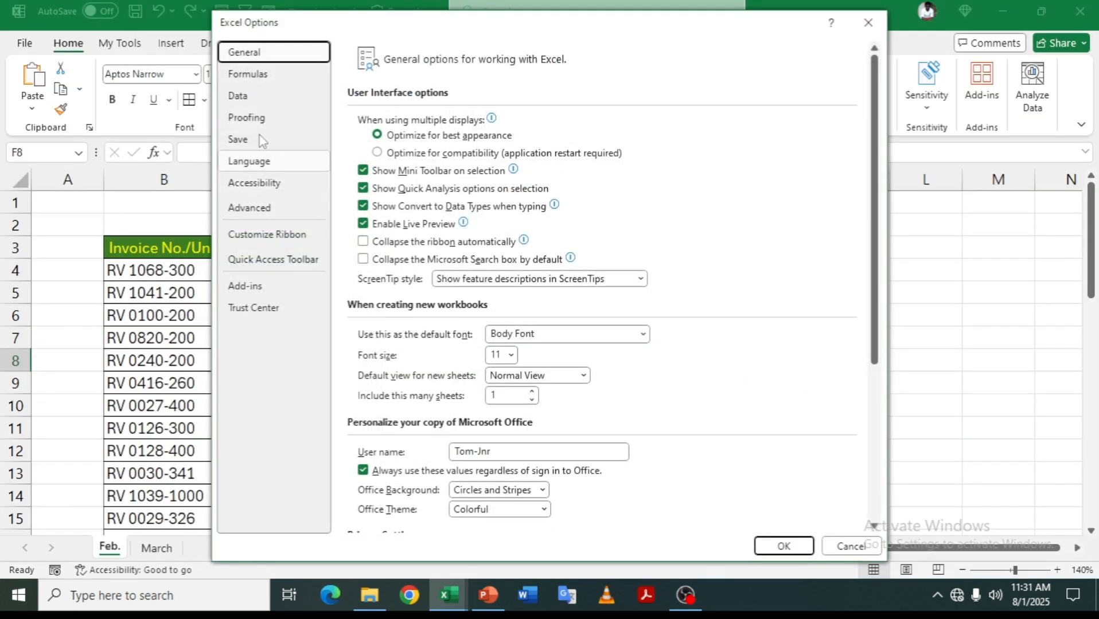
left_click(264, 118)
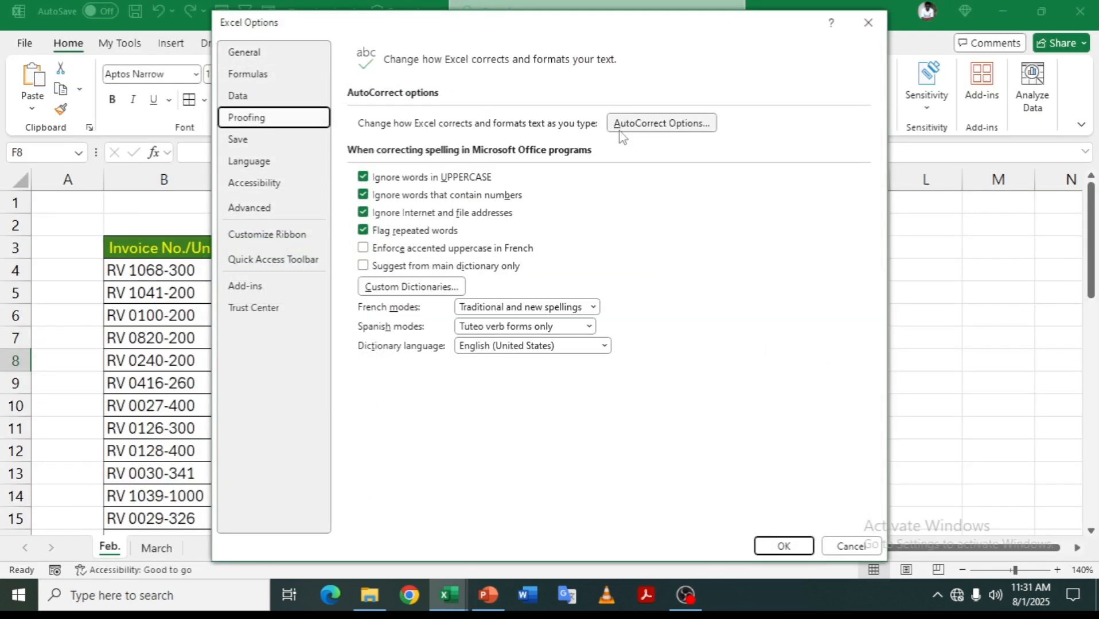
left_click(649, 126)
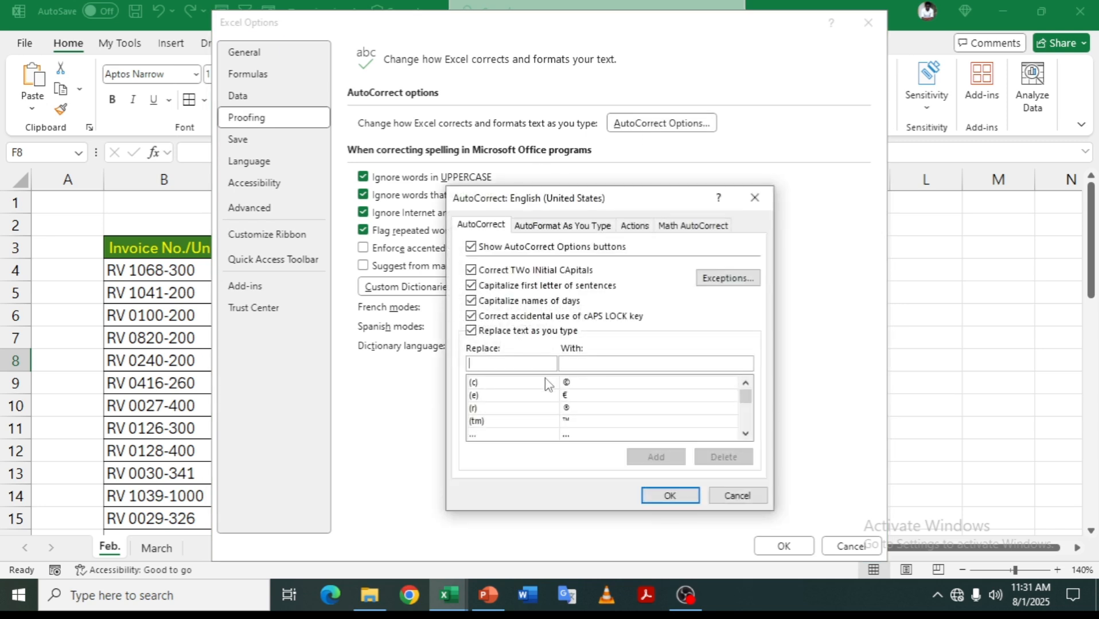
scroll(526, 405, "down", 10)
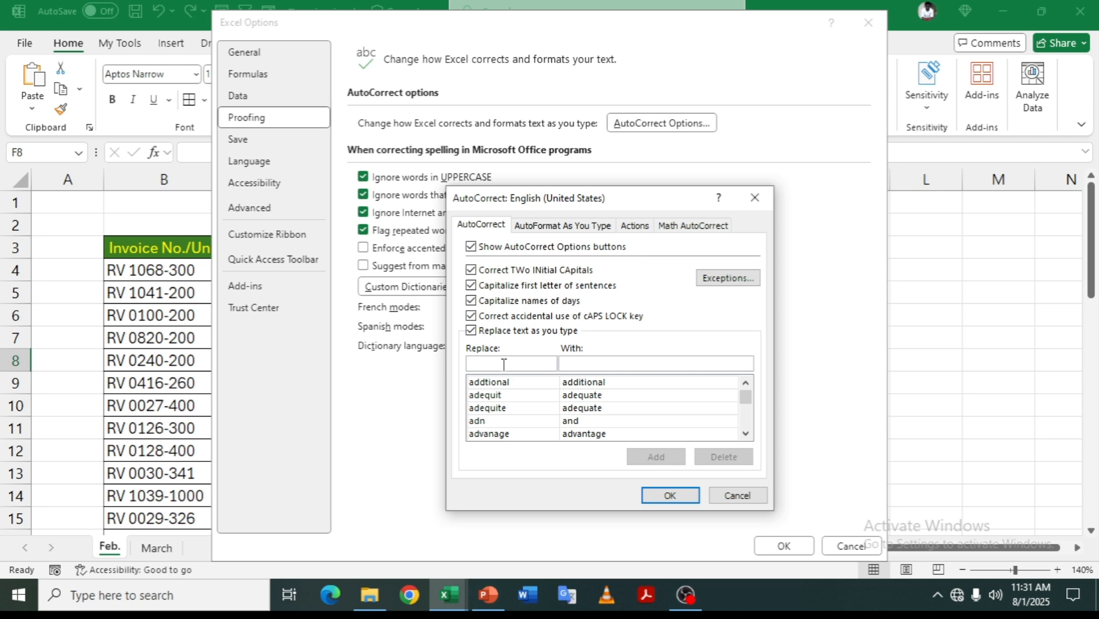
- Add an AutoCorrect entry replacing NNPC with Nigeria National Petroleum Corpration, then enter NNPC in F8
left_click(504, 365)
type("NNPC")
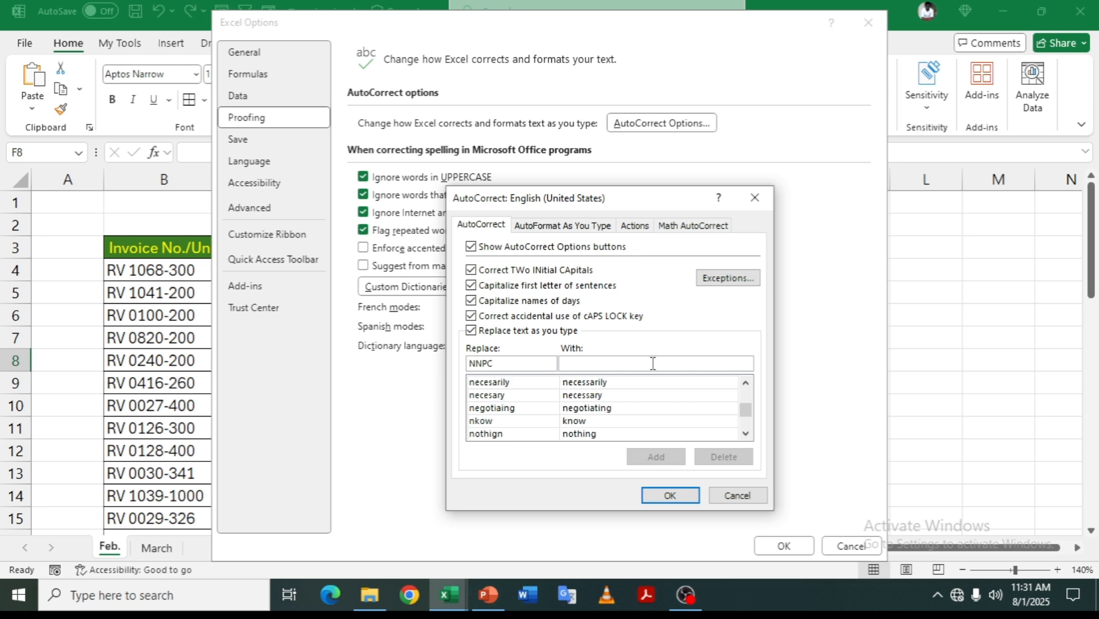
type("Nigeria National Petroleum Corpration")
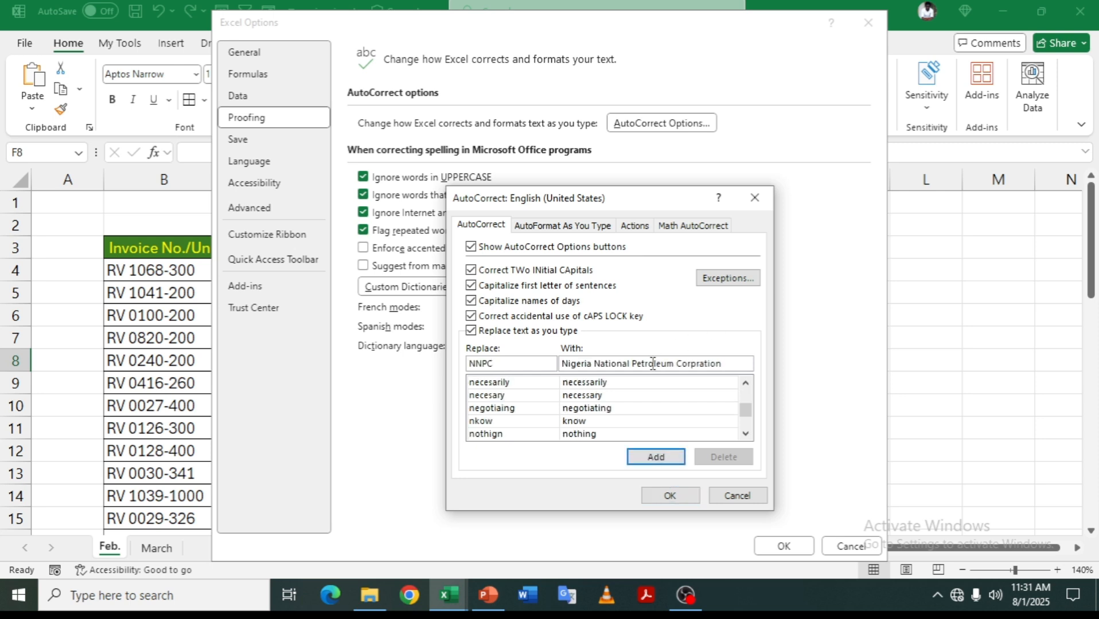
left_click(656, 457)
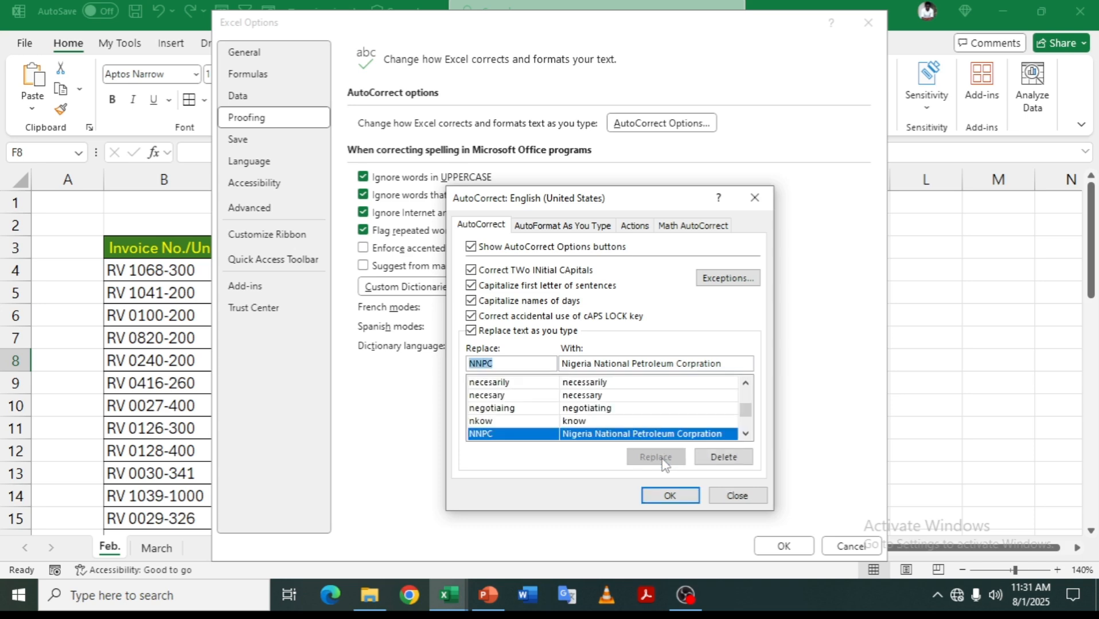
left_click(670, 495)
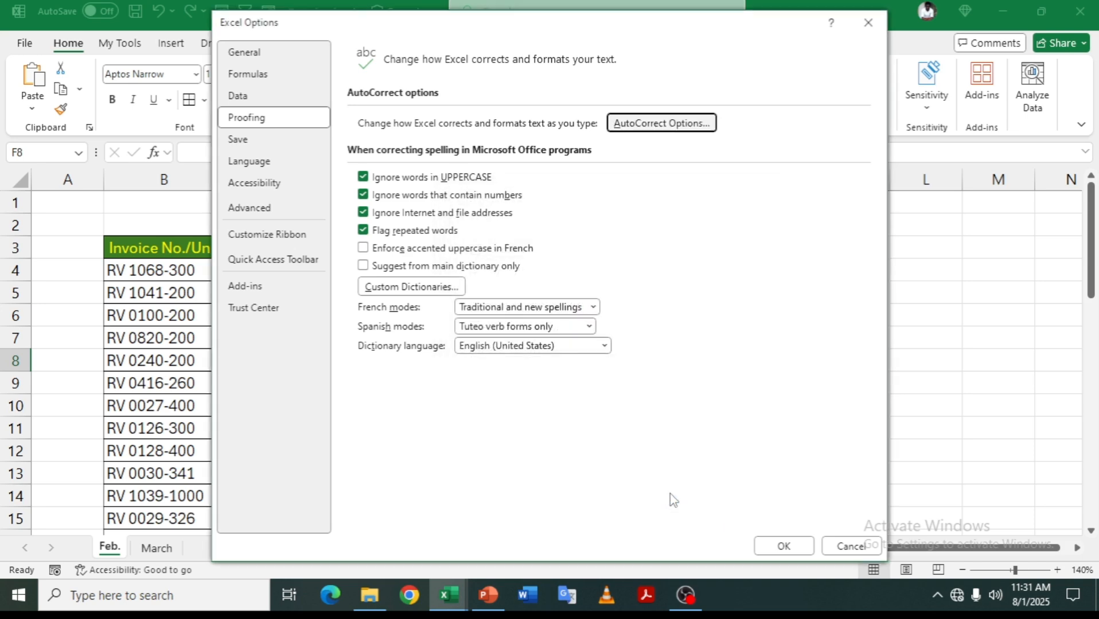
left_click(775, 547)
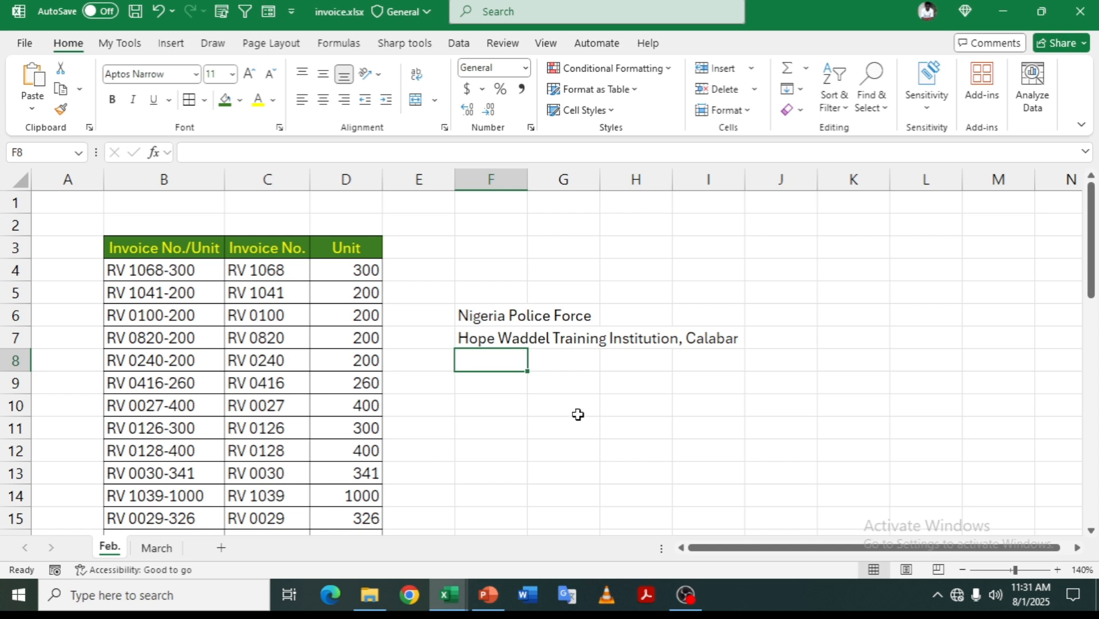
type("NN")
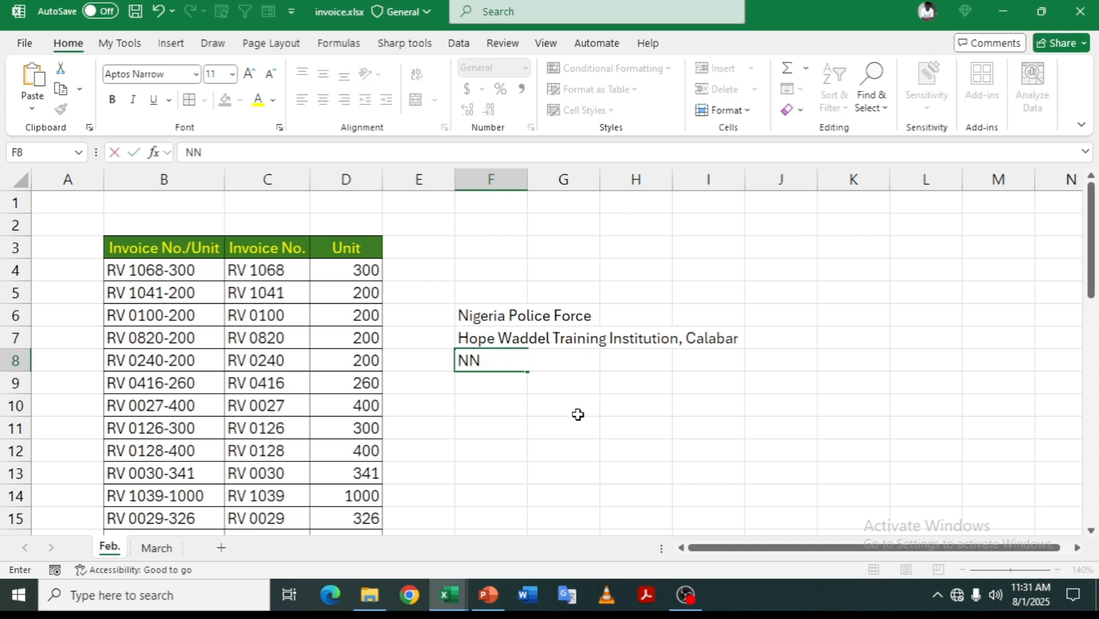
type("PC")
key("Return")
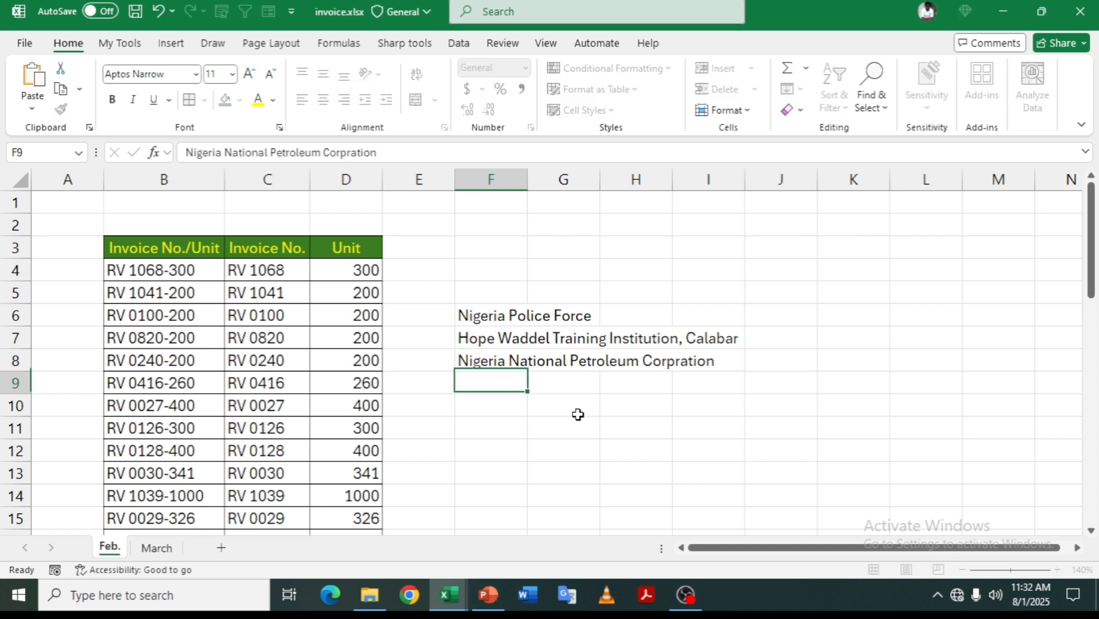
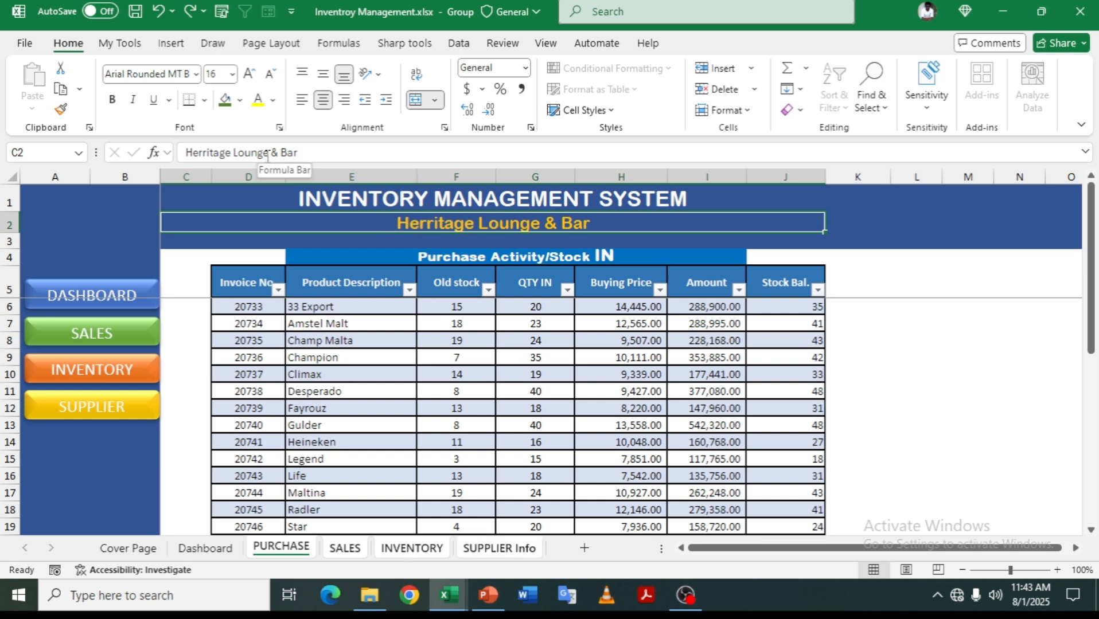
- Replace 'Herritage Lounge' with 'Howad Hotels' so the business reads Howad Hotels & Bar
left_click_drag(266, 155, 185, 157)
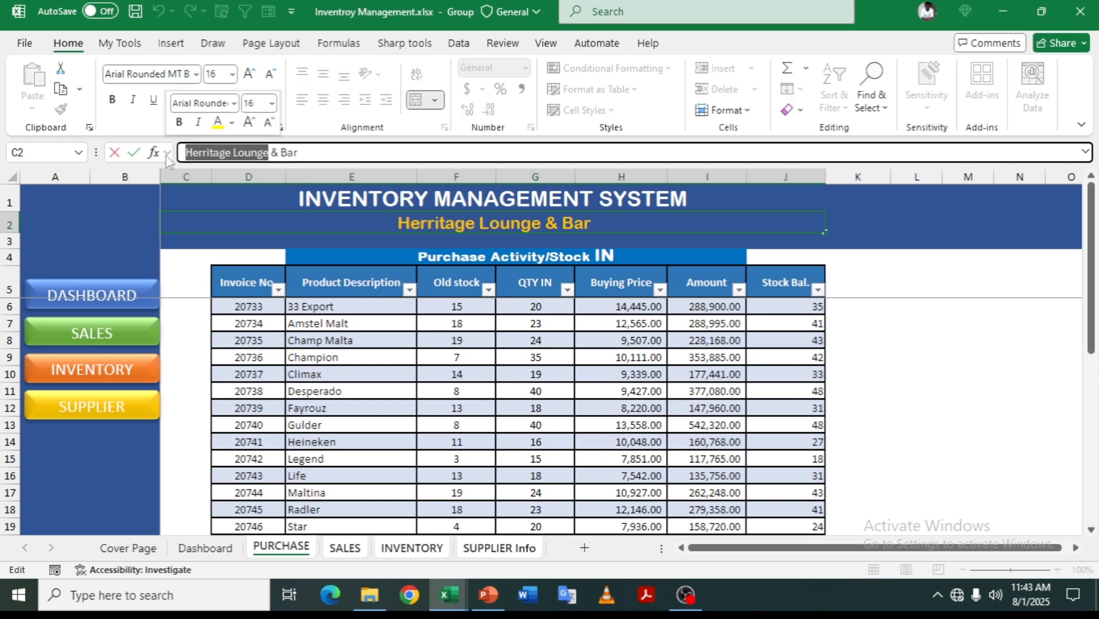
type("Howad Hotel")
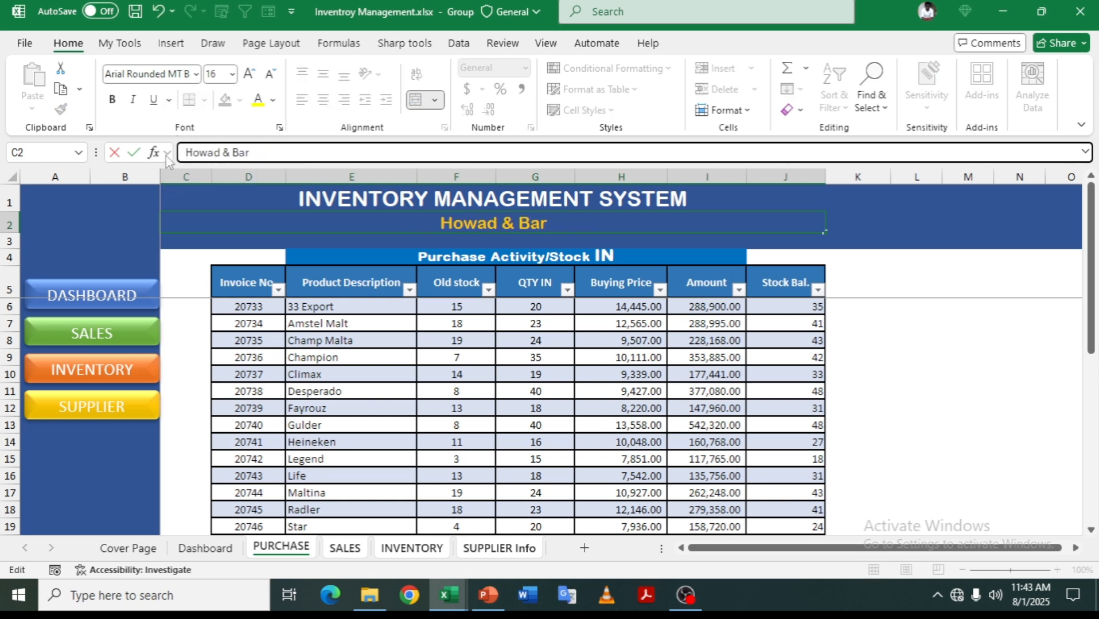
type("s")
left_click(1026, 323)
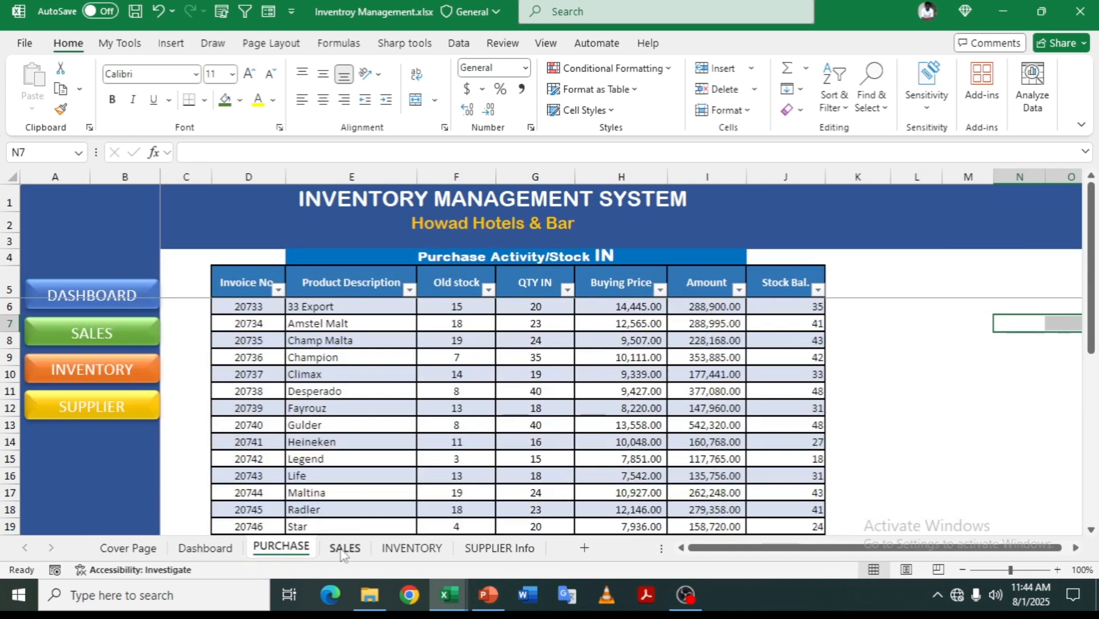
- Look through the SALES, INVENTORY and SUPPLIER Info sheets
left_click(345, 548)
left_click(412, 549)
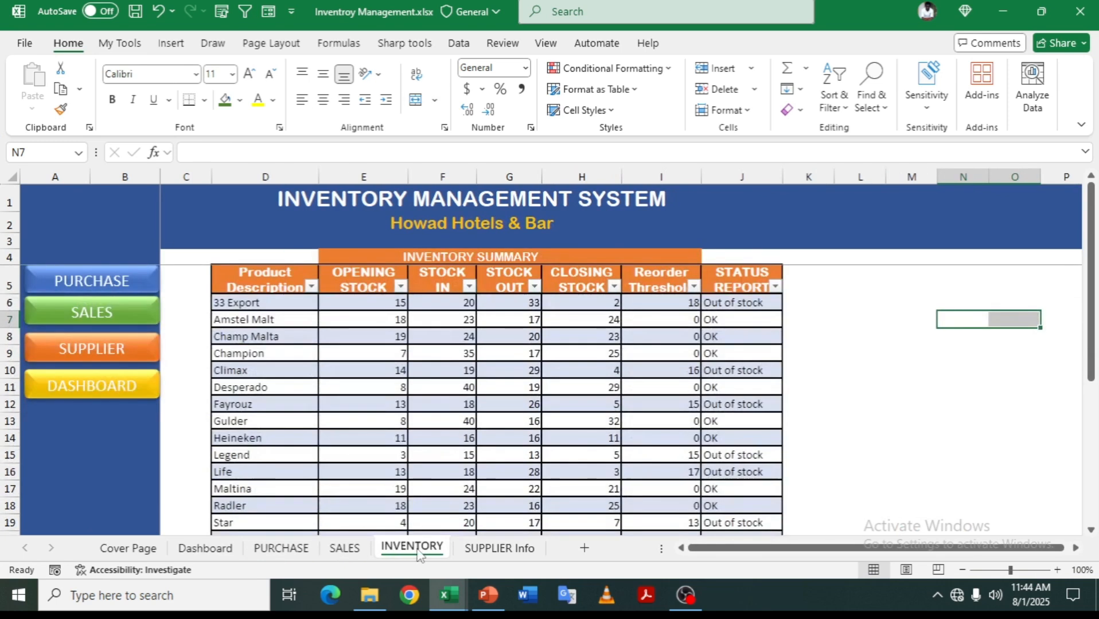
left_click(492, 549)
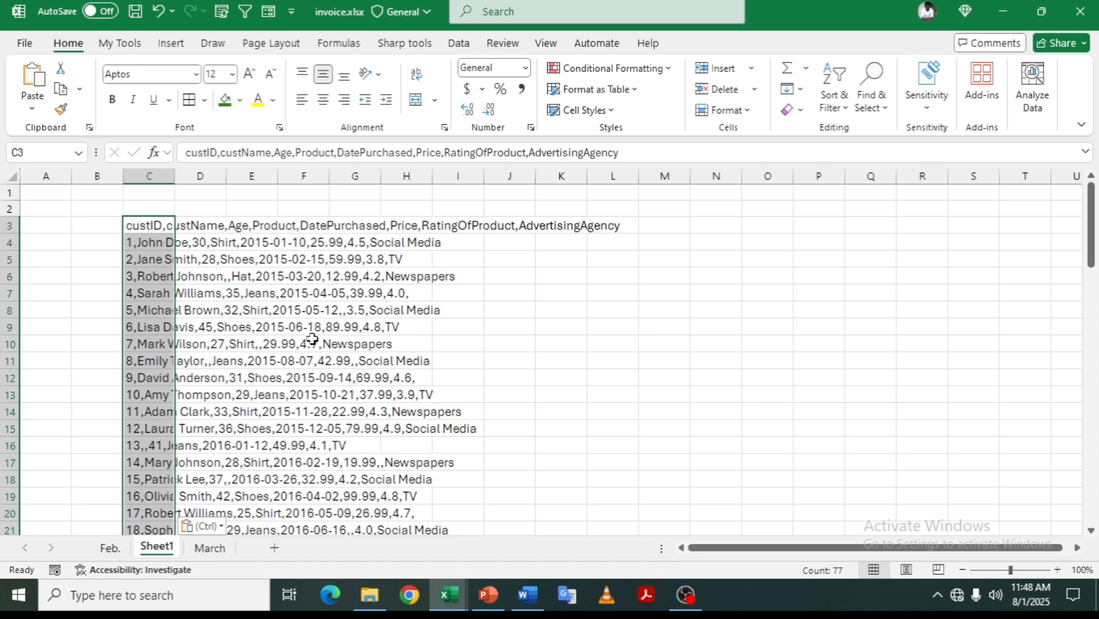
- Split column C's comma-separated customer records into columns C–J with Text to Columns
left_click(460, 44)
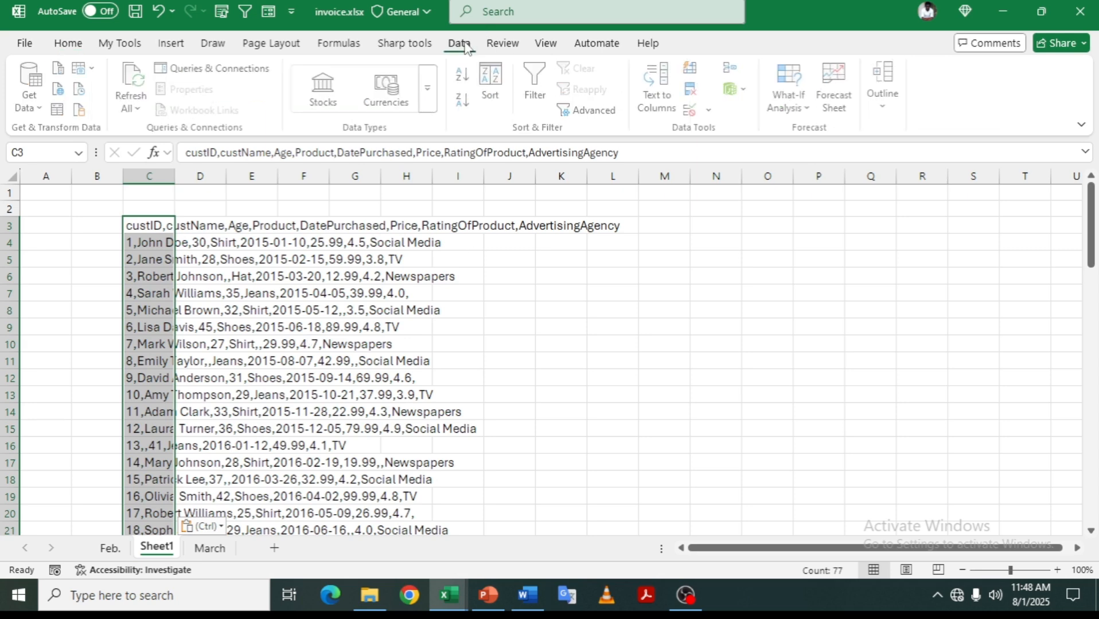
left_click(661, 86)
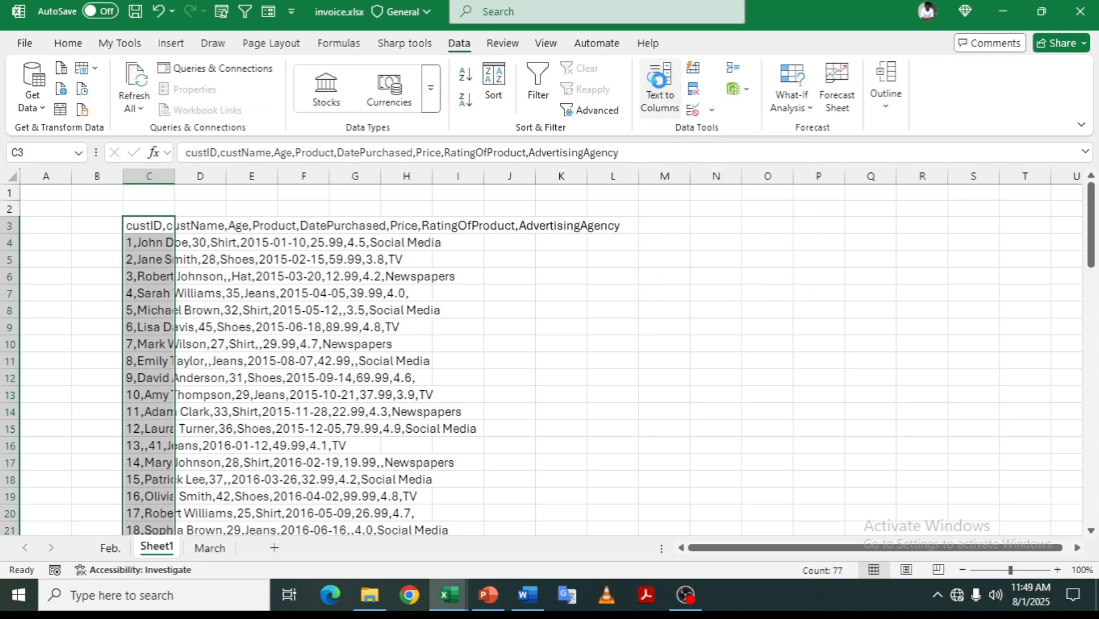
left_click(712, 496)
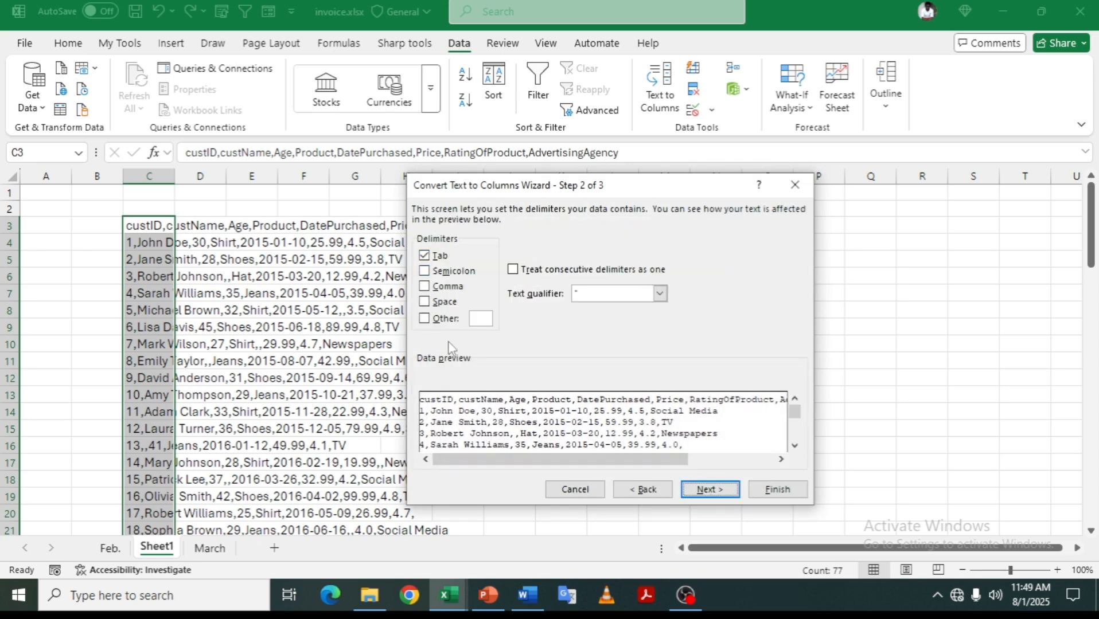
left_click(425, 286)
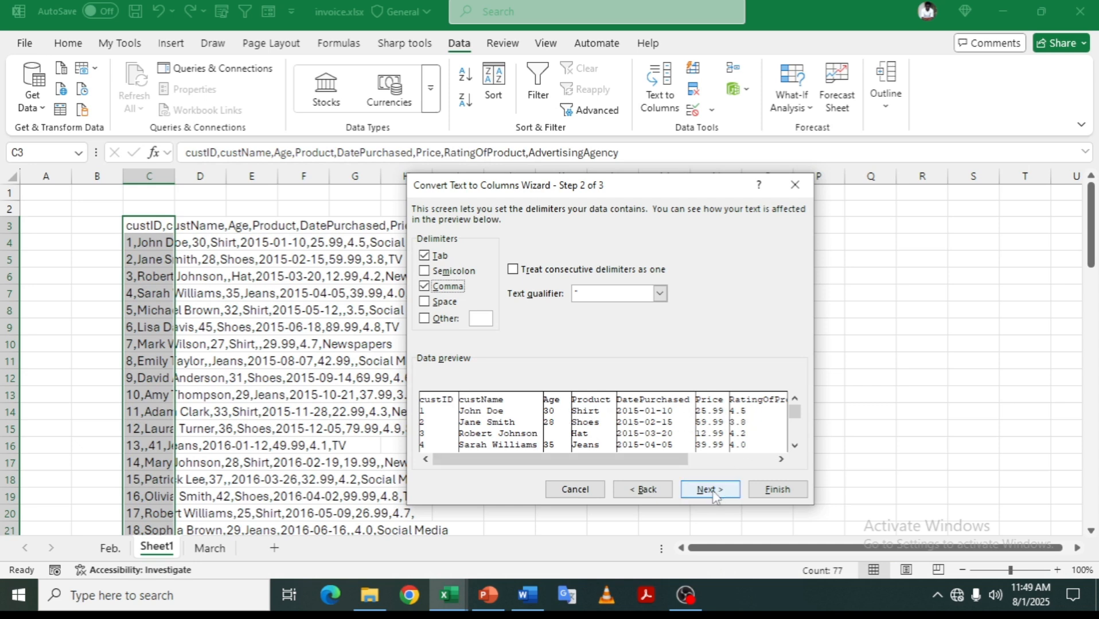
left_click(711, 491)
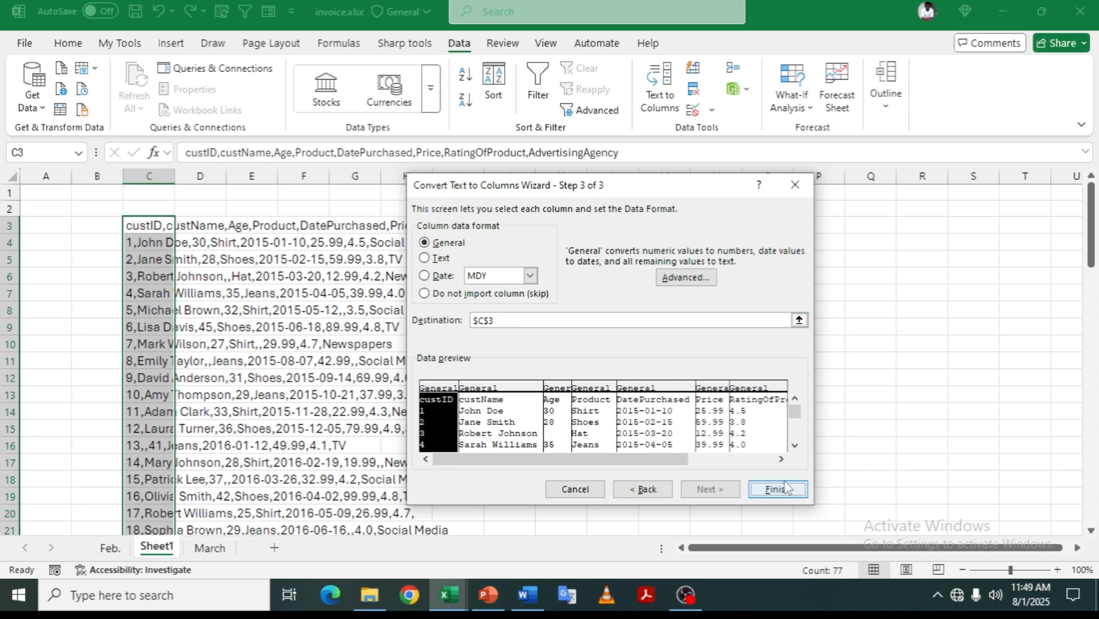
left_click(784, 491)
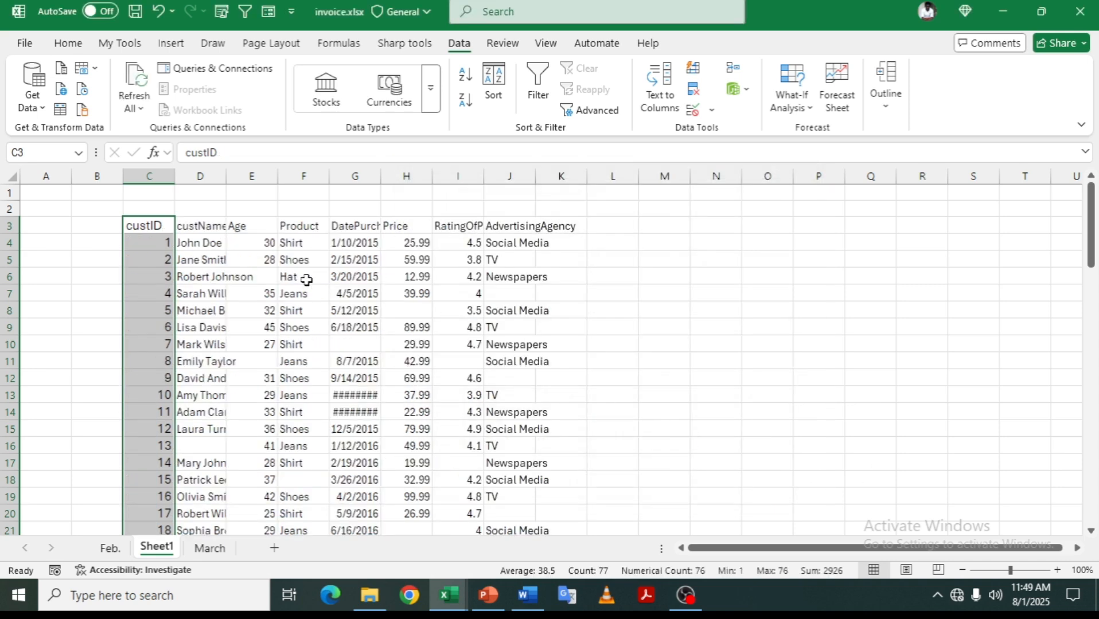
- Autofit every column on the sheet, then select the header row C3:J3
left_click(8, 178)
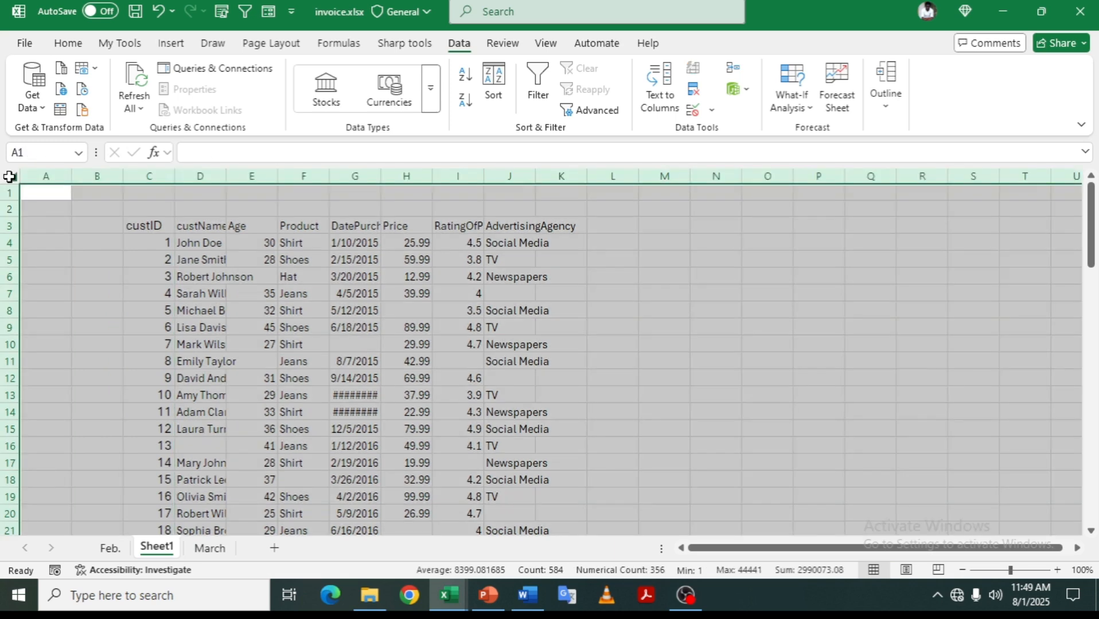
double_click(226, 175)
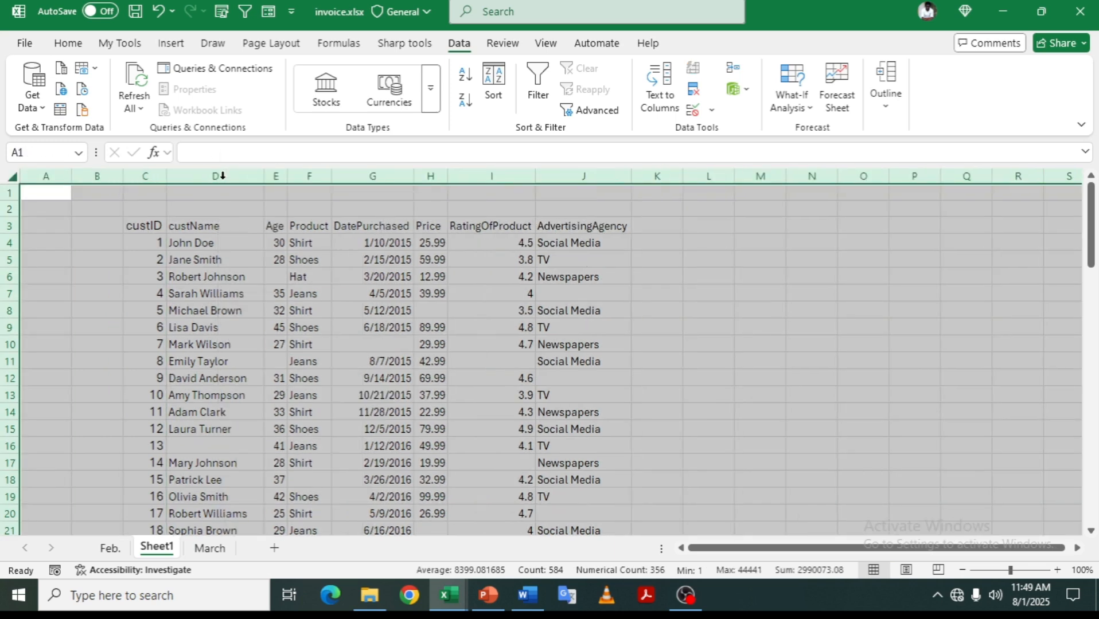
left_click(144, 227)
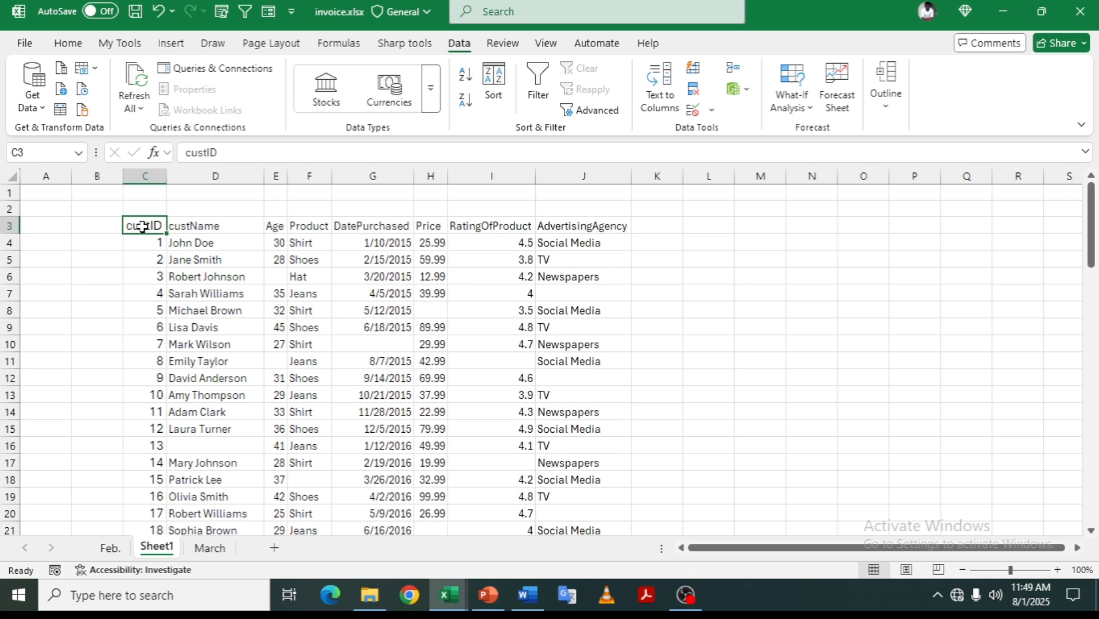
left_click_drag(142, 228, 577, 221)
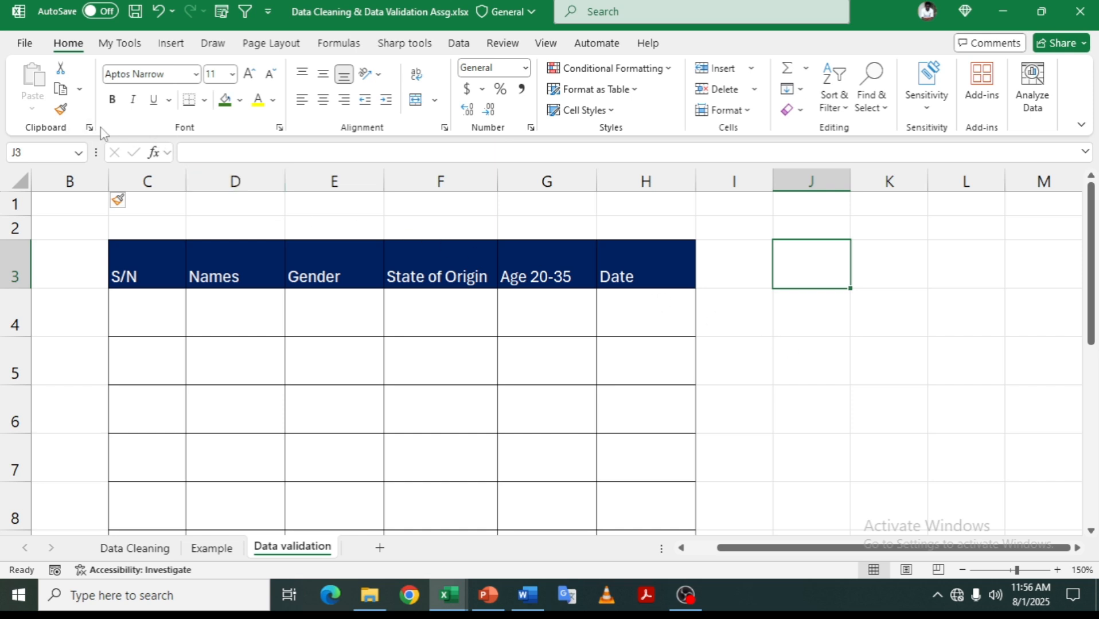
- Open the Quick Access Toolbar customization settings and list All Commands
key("Left")
key("Down")
right_click(205, 2)
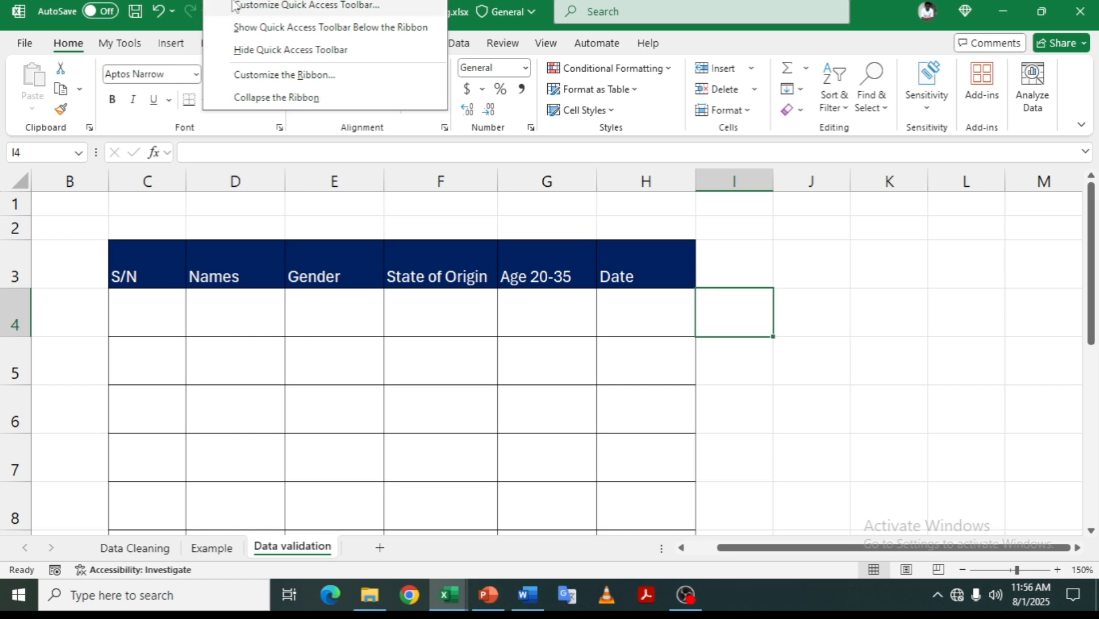
left_click(342, 6)
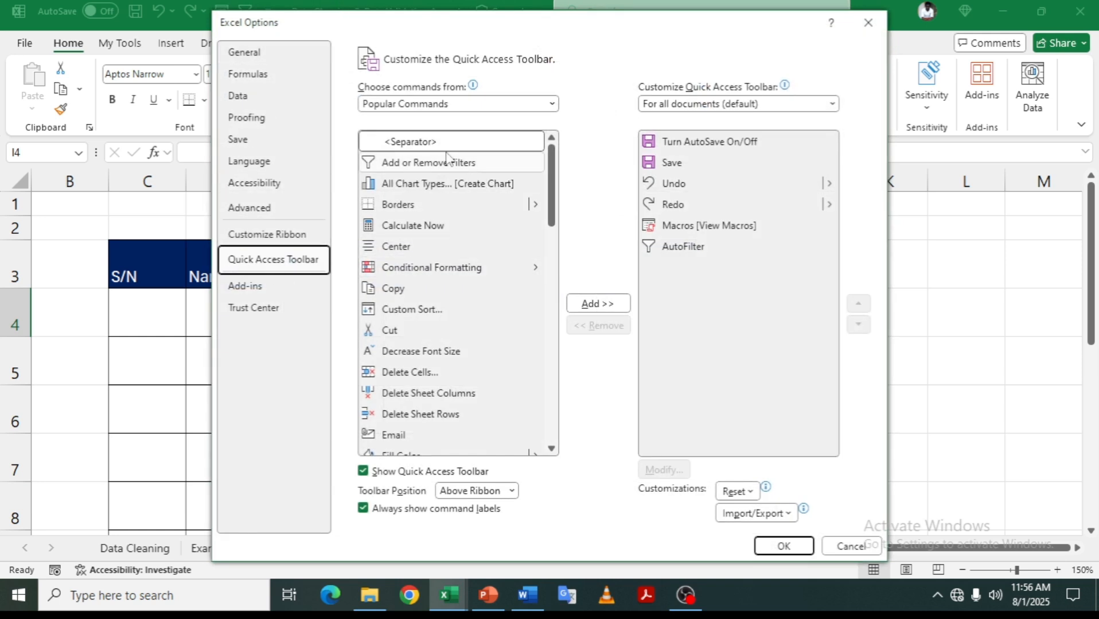
left_click(453, 105)
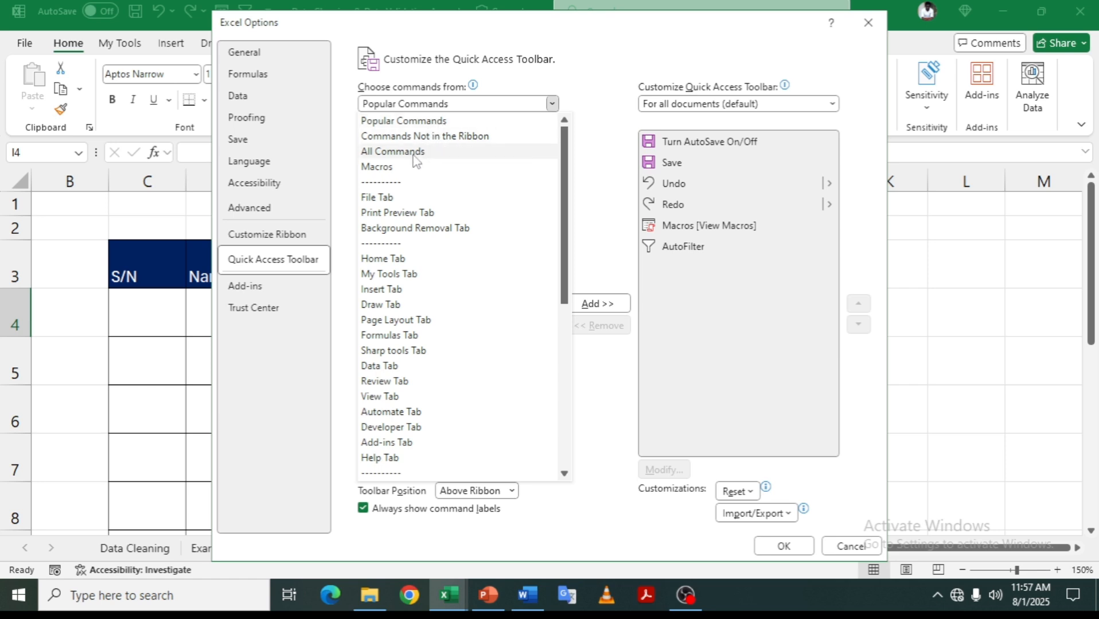
key("Escape")
left_click(424, 181)
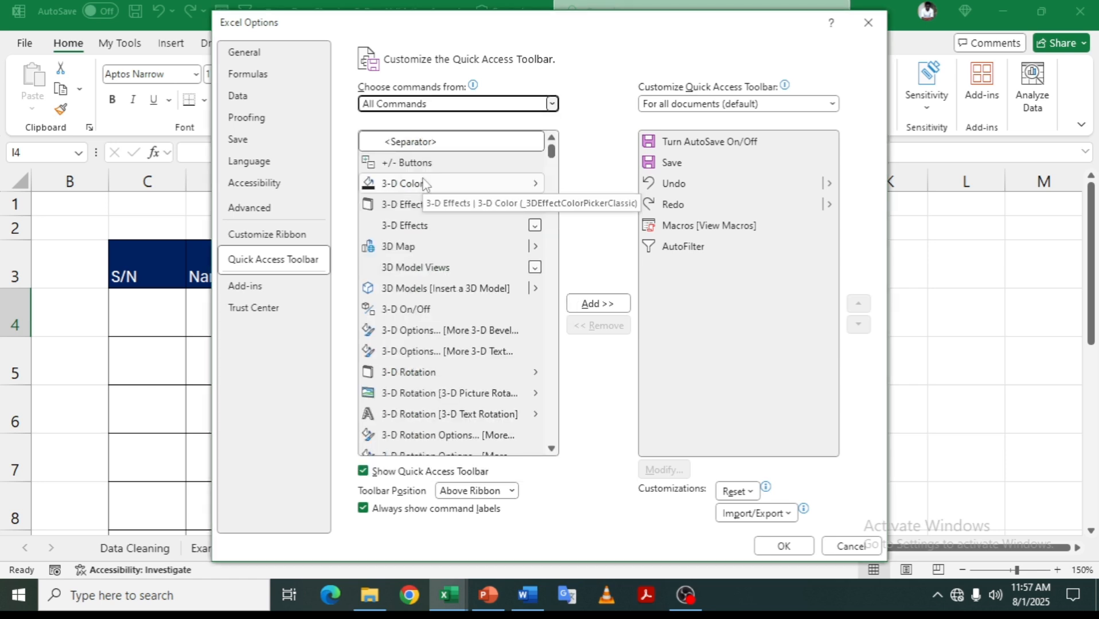
- Add the Form command to the Quick Access Toolbar and save the change
scroll(448, 287, "down", 4)
scroll(449, 286, "up", 4)
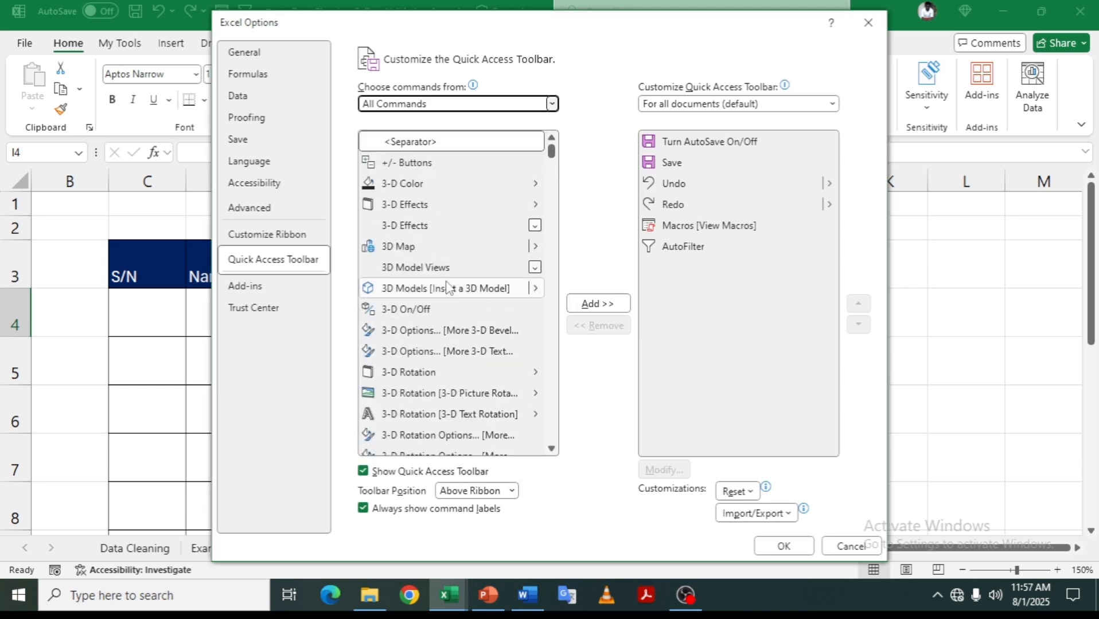
left_click(449, 288)
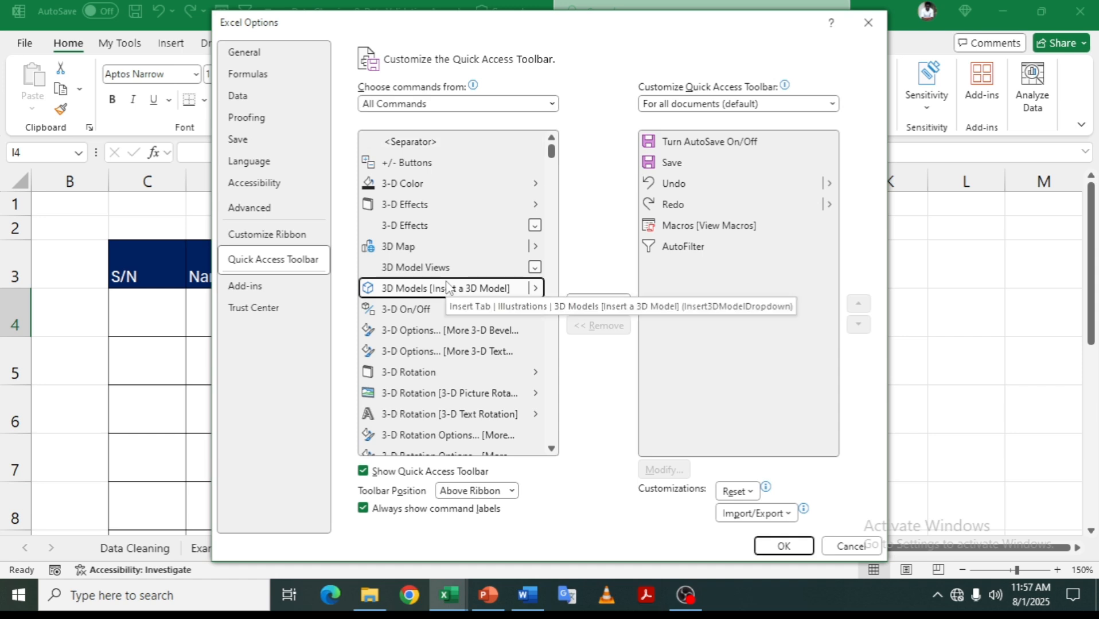
key("f")
scroll(459, 339, "down", 4)
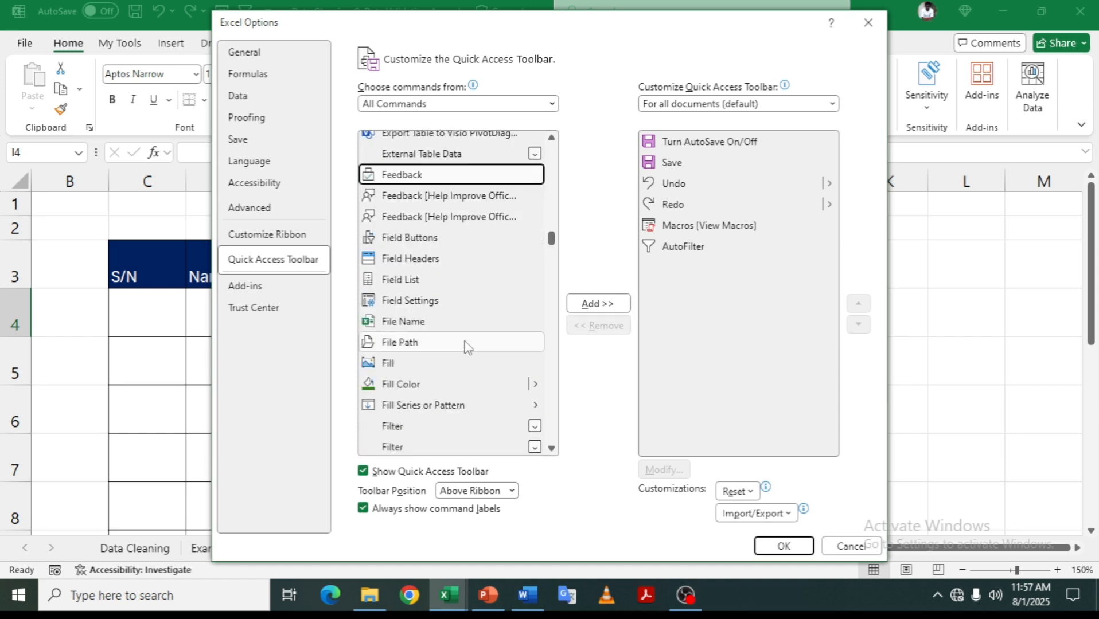
scroll(551, 246, "down", 1)
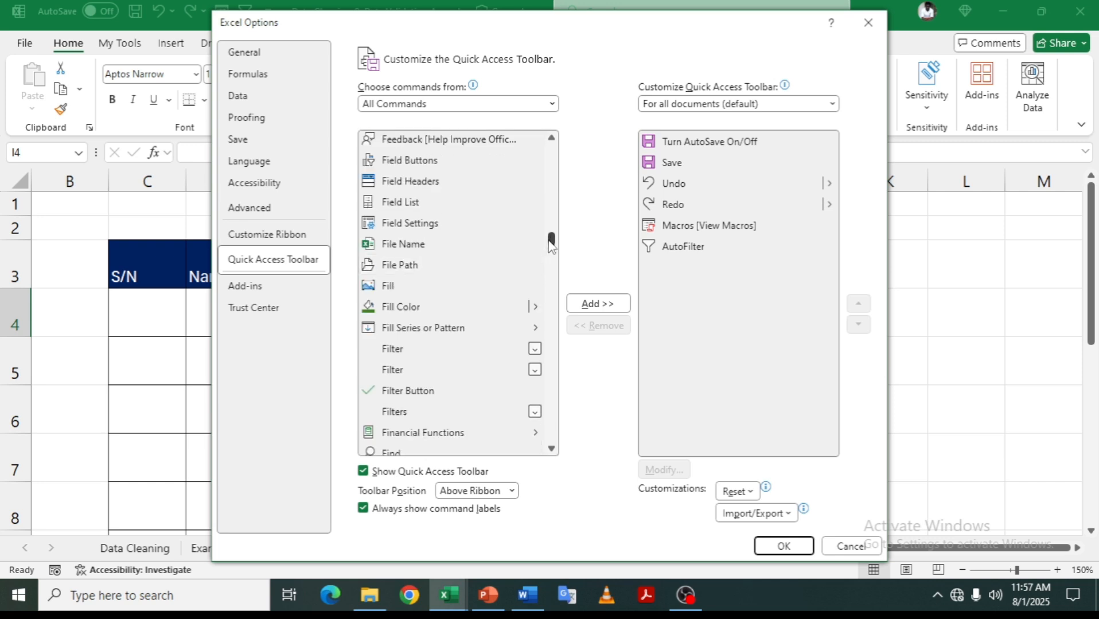
left_click_drag(552, 241, 419, 285)
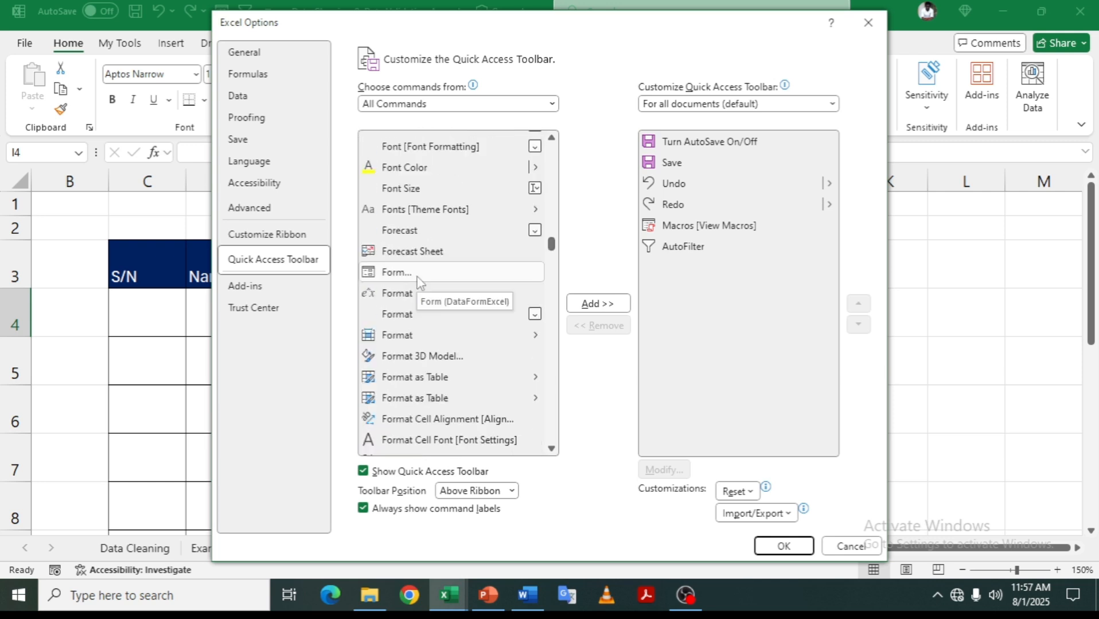
left_click(420, 273)
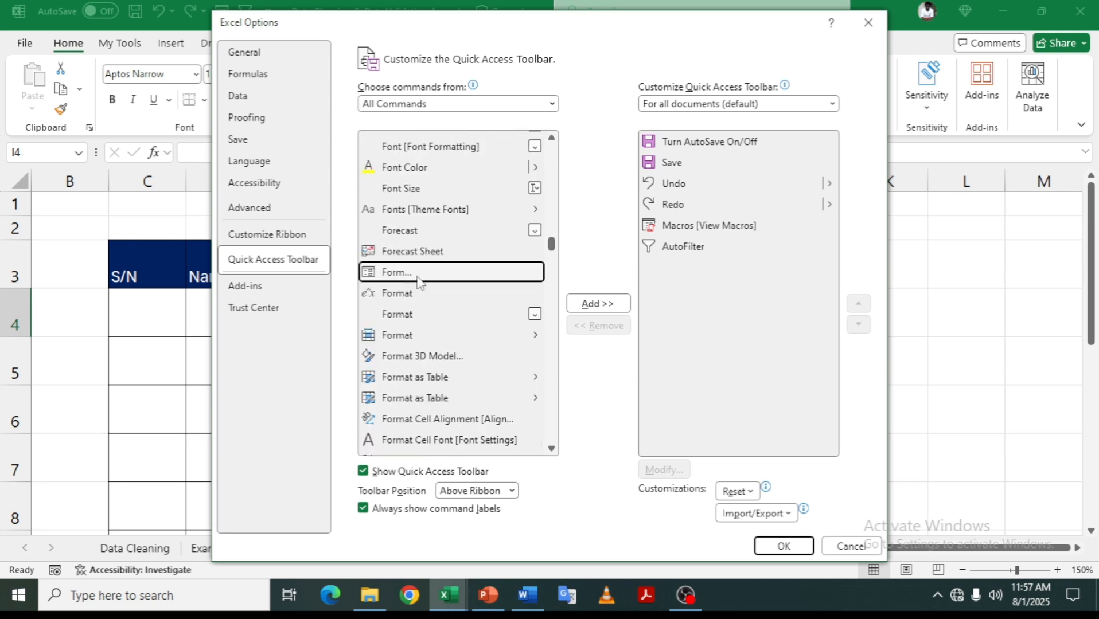
left_click(602, 310)
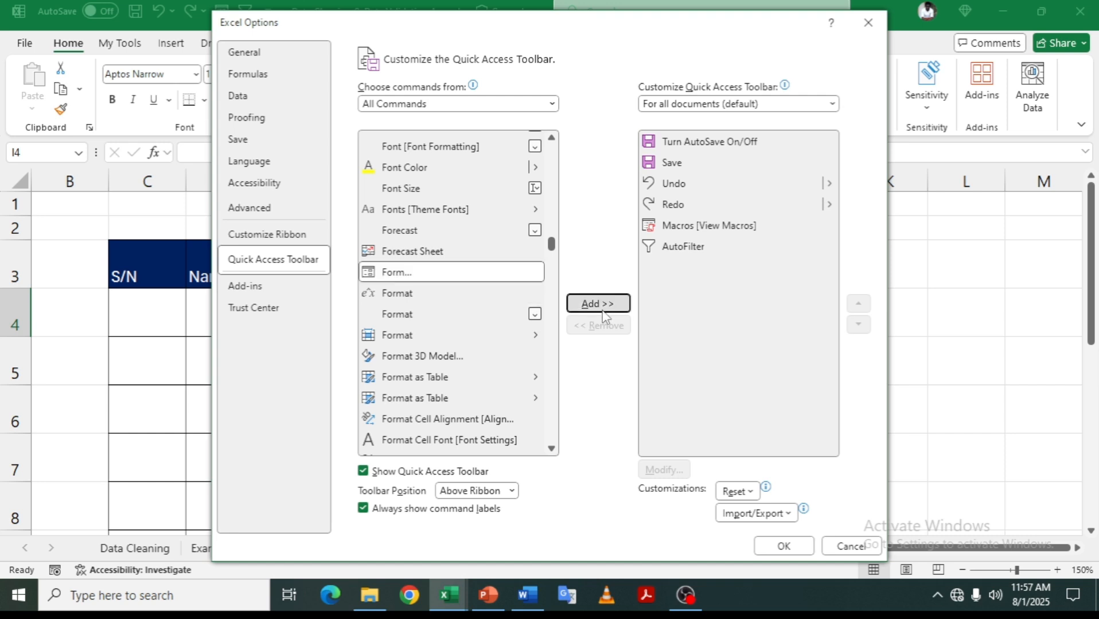
left_click(784, 547)
left_click(193, 359)
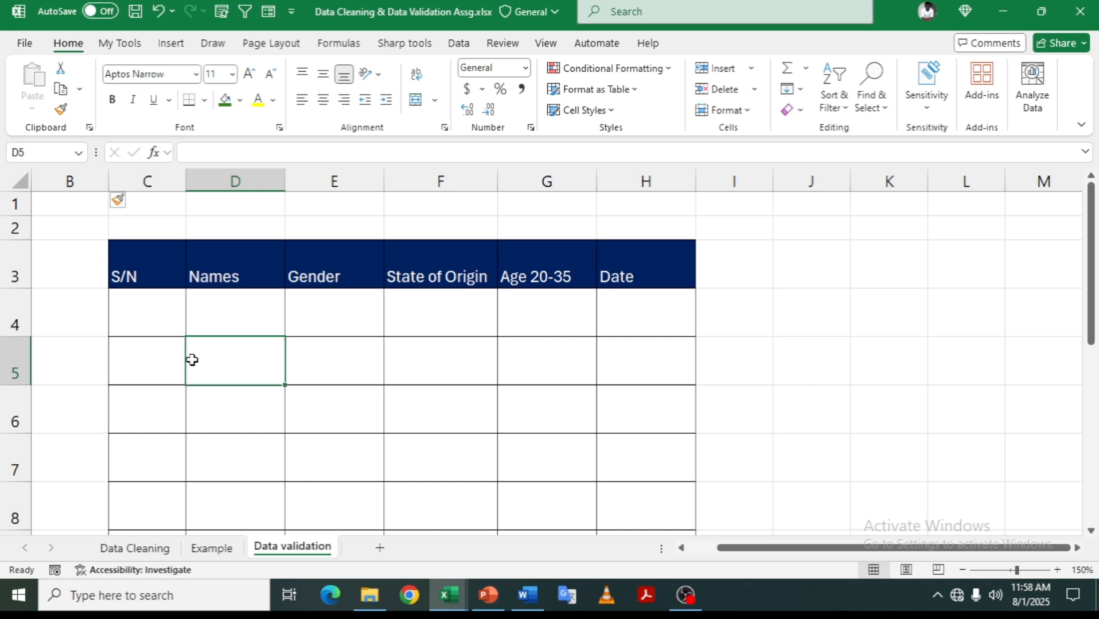
- Open the data-entry Form for the table, using the first row as field labels
left_click(165, 324)
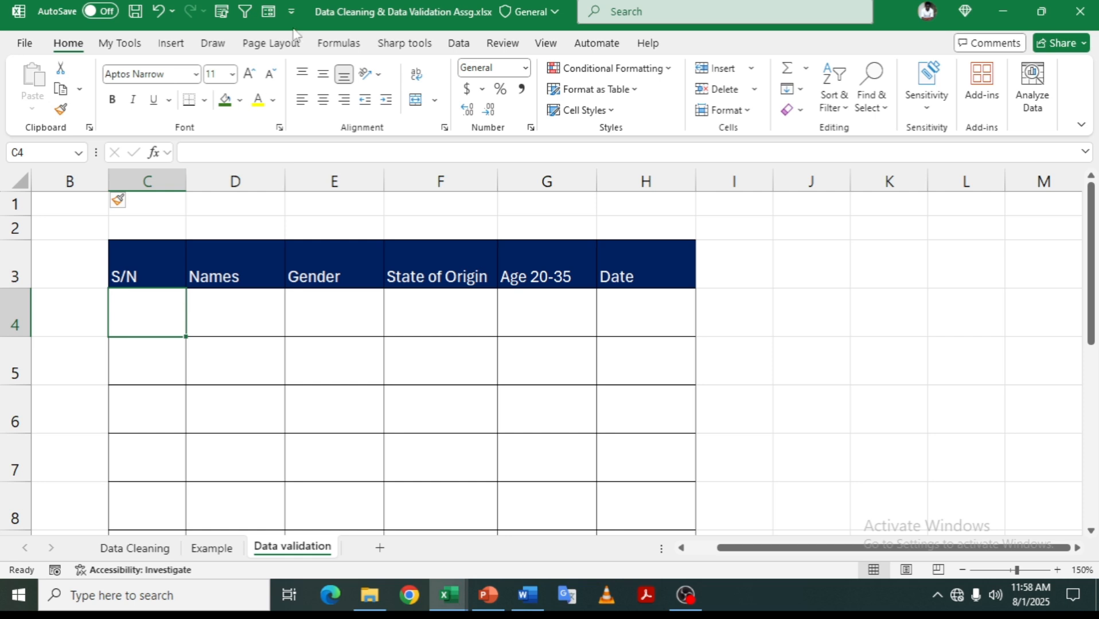
left_click(273, 11)
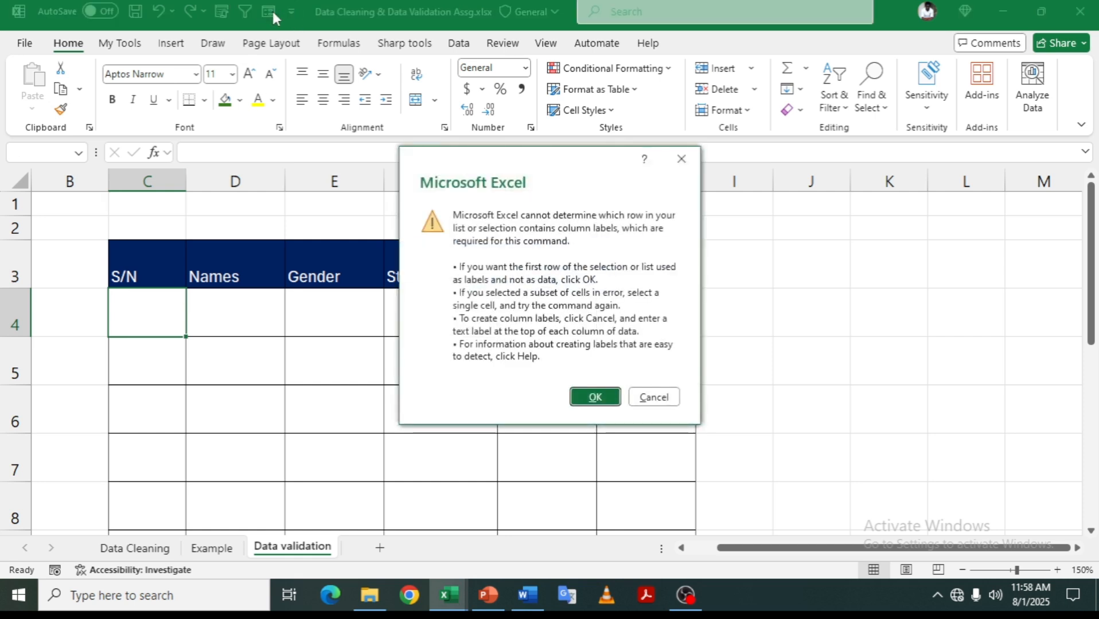
left_click(596, 397)
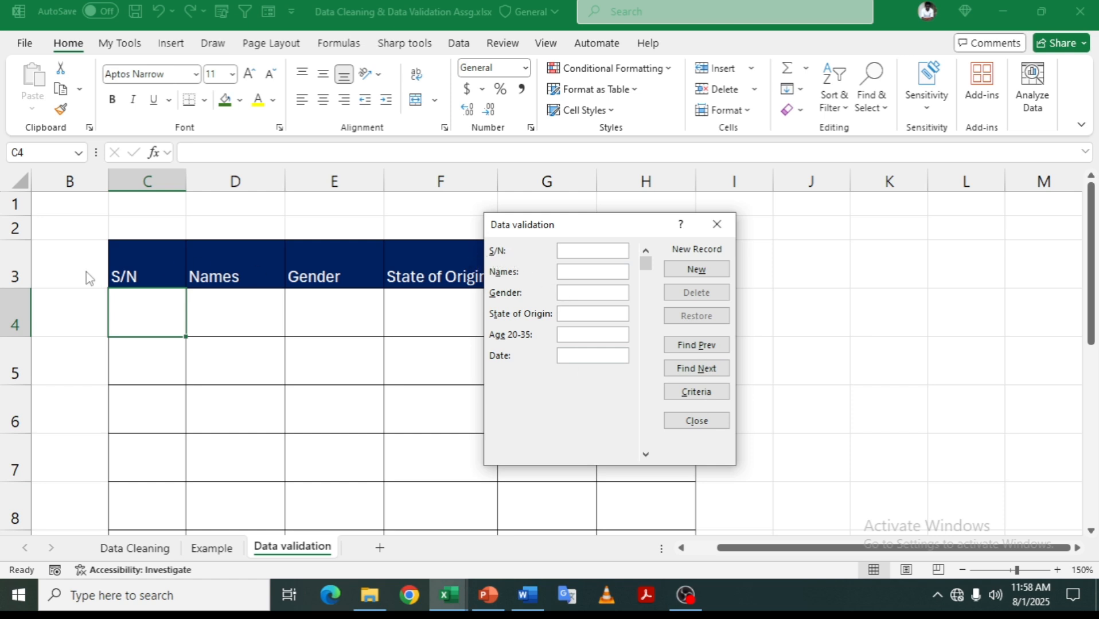
left_click_drag(579, 226, 383, 348)
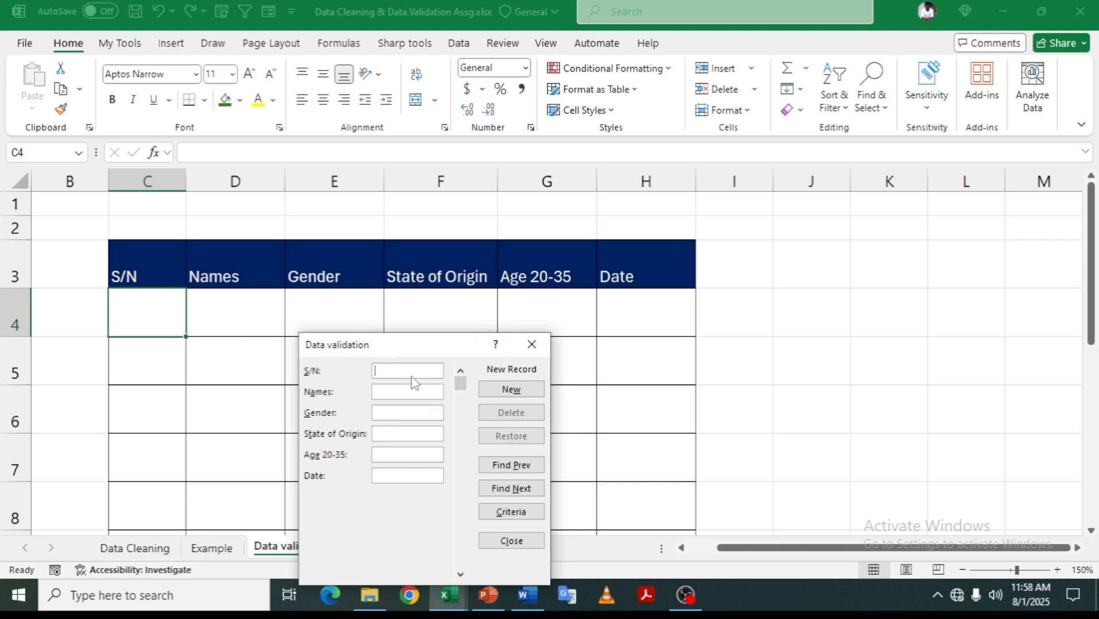
- Add record 1 (a name, M, Akwa Ibom, age 30, 28/10/2022), then start serial 2
type("1")
key("Tab")
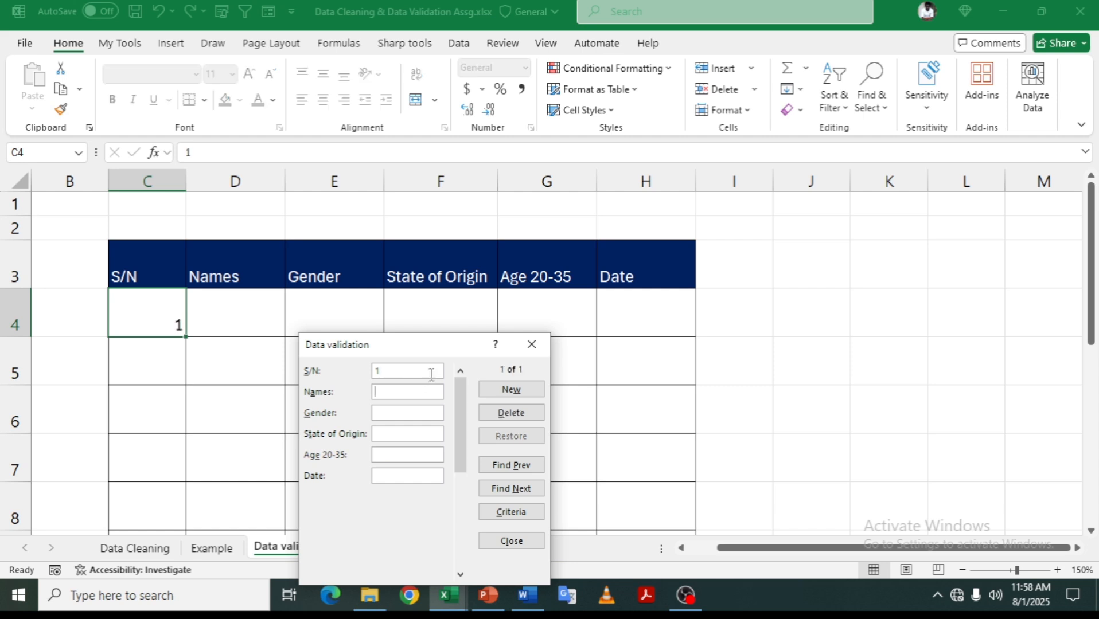
type("Victor")
type("Akwa Ibom")
key("Tab")
type("30")
key("Tab")
type("28/10/2022")
key("Return")
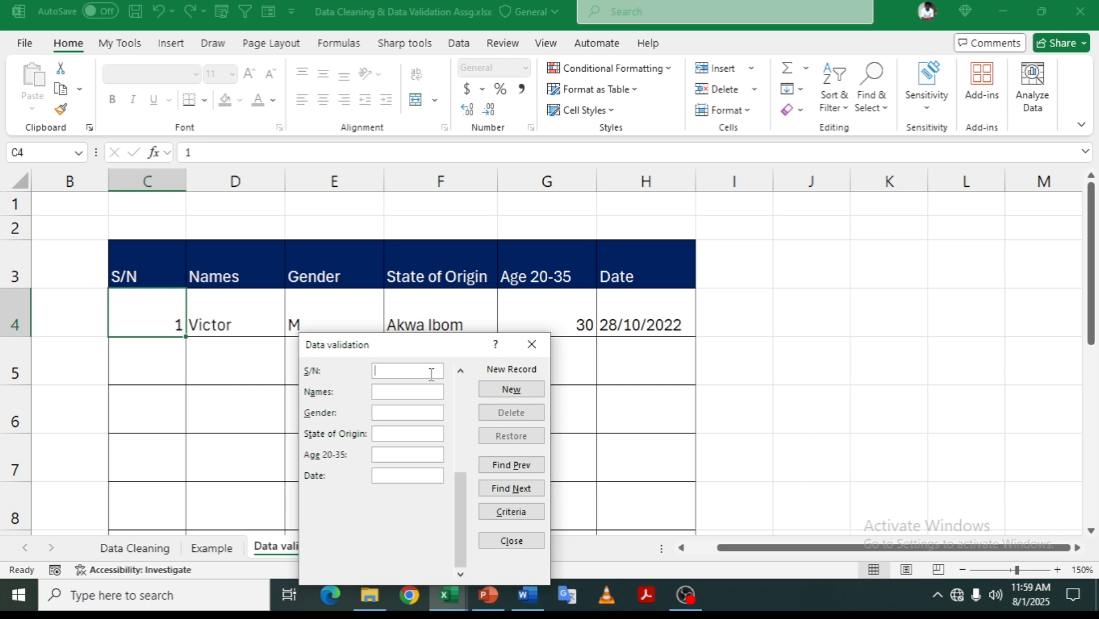
type("2")
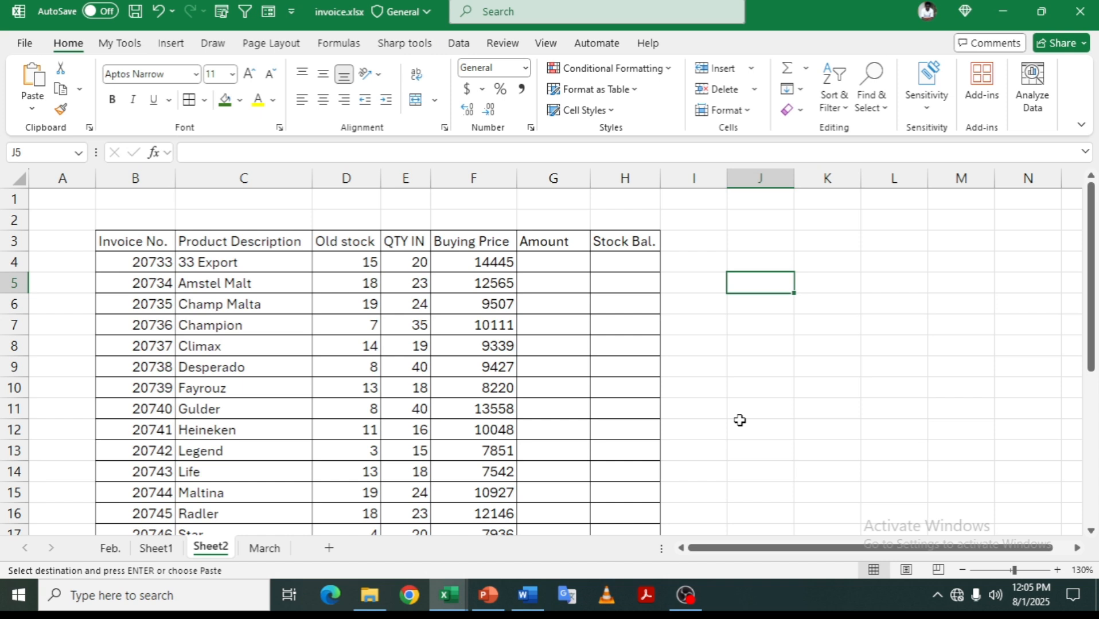
- Try a G4 Amount formula of Buying Price times QTY IN in Accounting format, then delete it
left_click(571, 264)
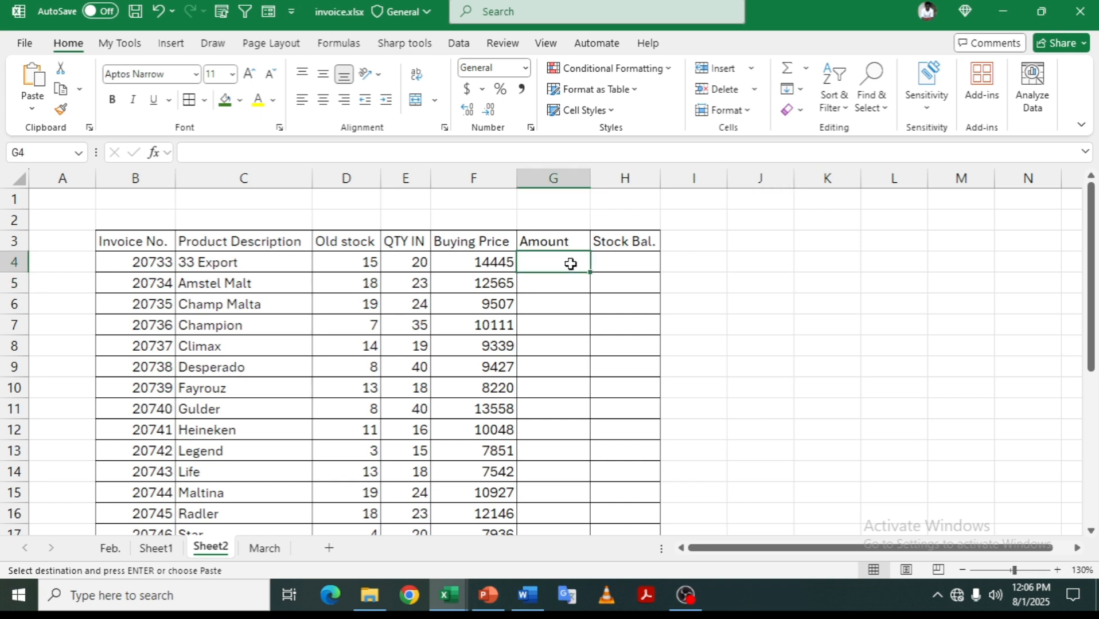
type("=")
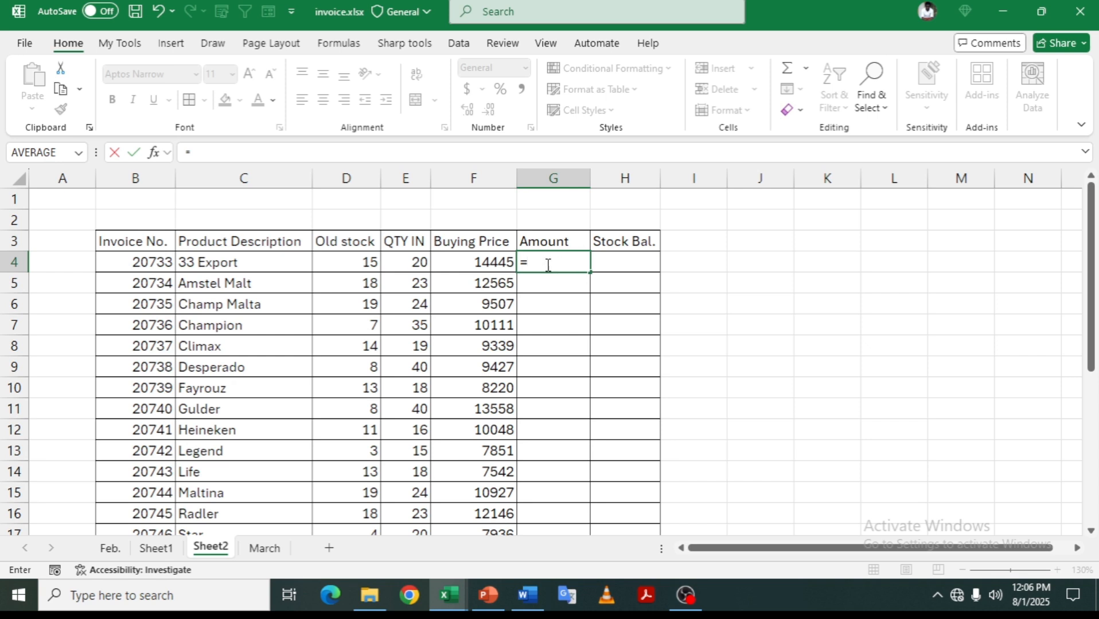
left_click(485, 264)
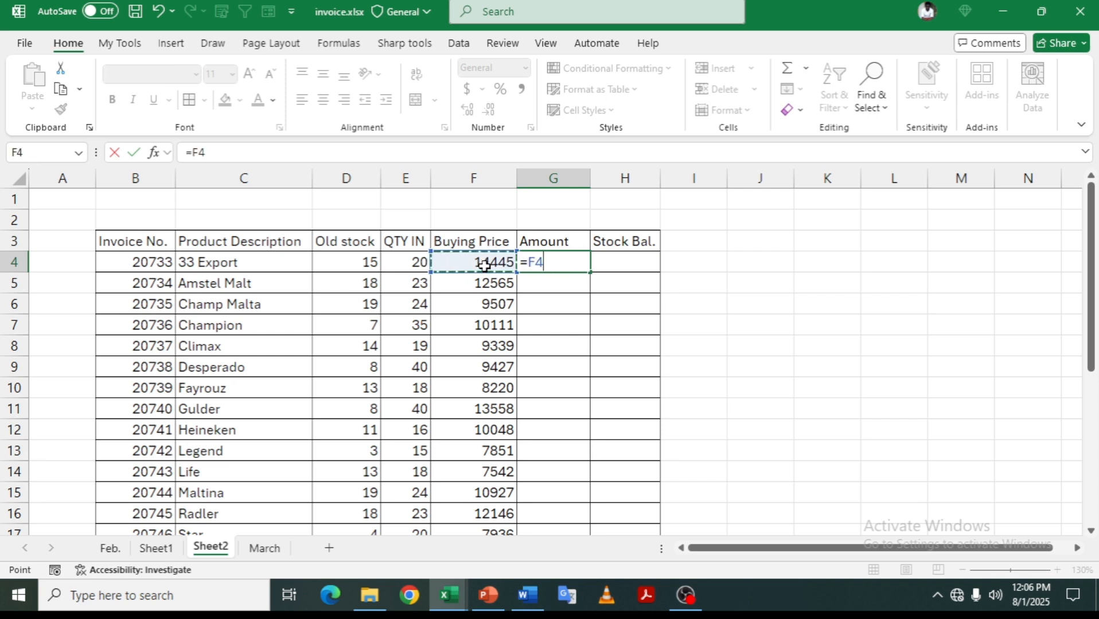
type("*")
left_click(411, 263)
key("Return")
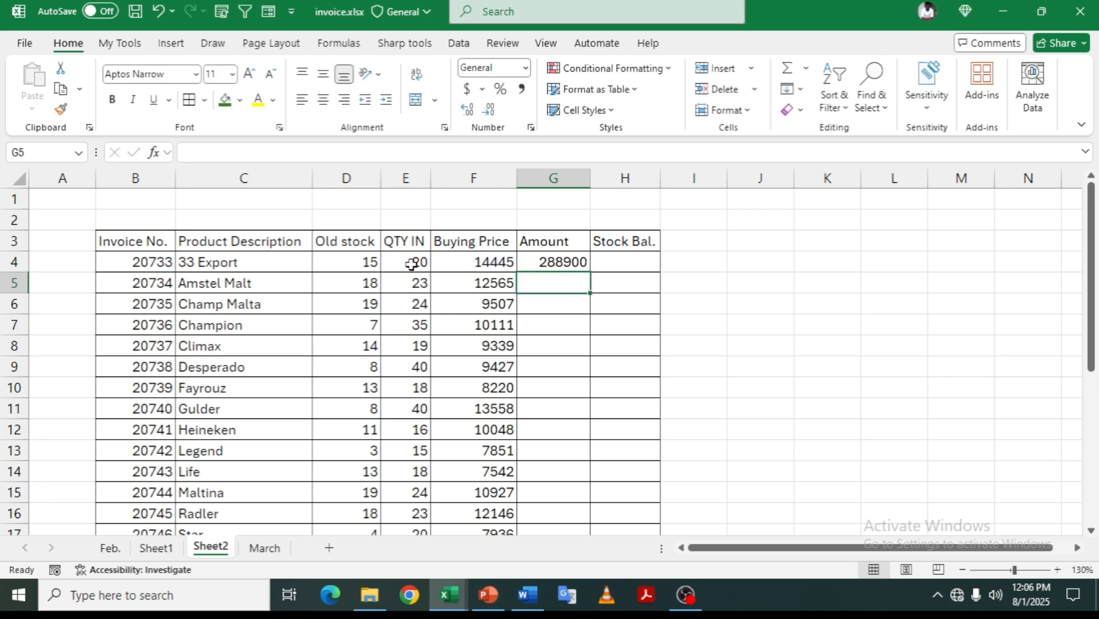
left_click(580, 260)
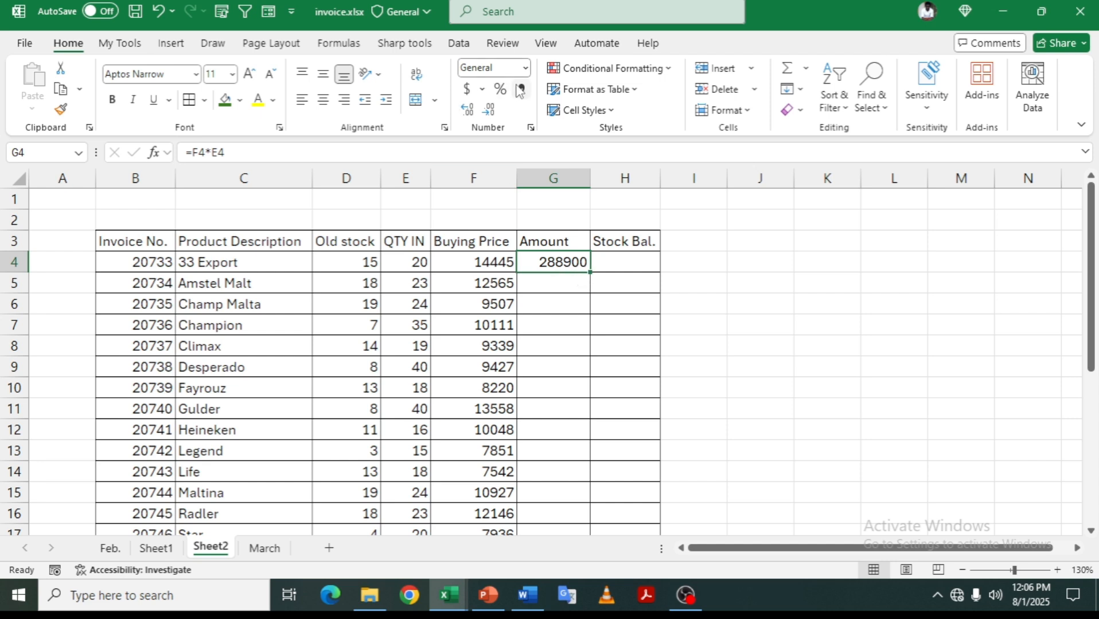
left_click(469, 90)
double_click(590, 179)
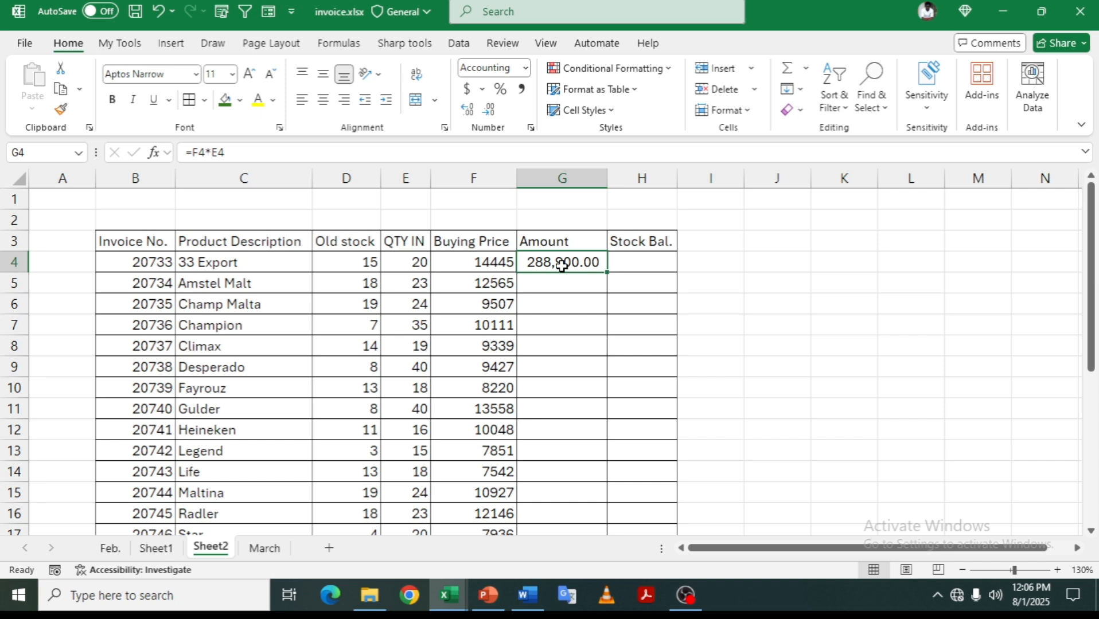
key("Delete")
left_click(567, 277)
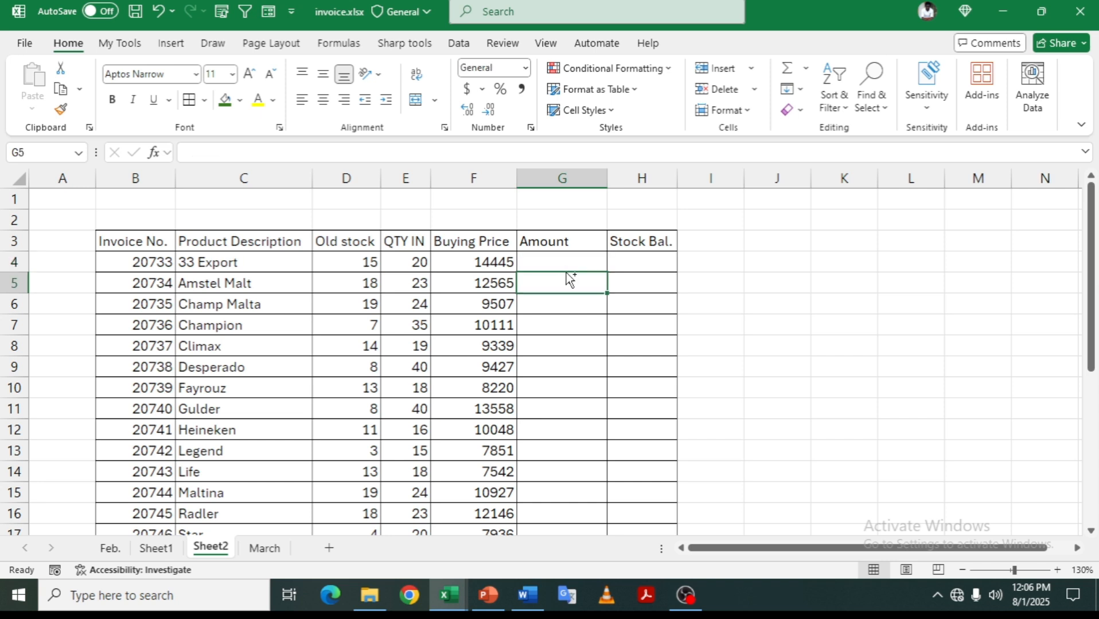
- Convert the invoice list to a table and fill Amount with QTY IN times Buying Price
key("ctrl+t")
key("Return")
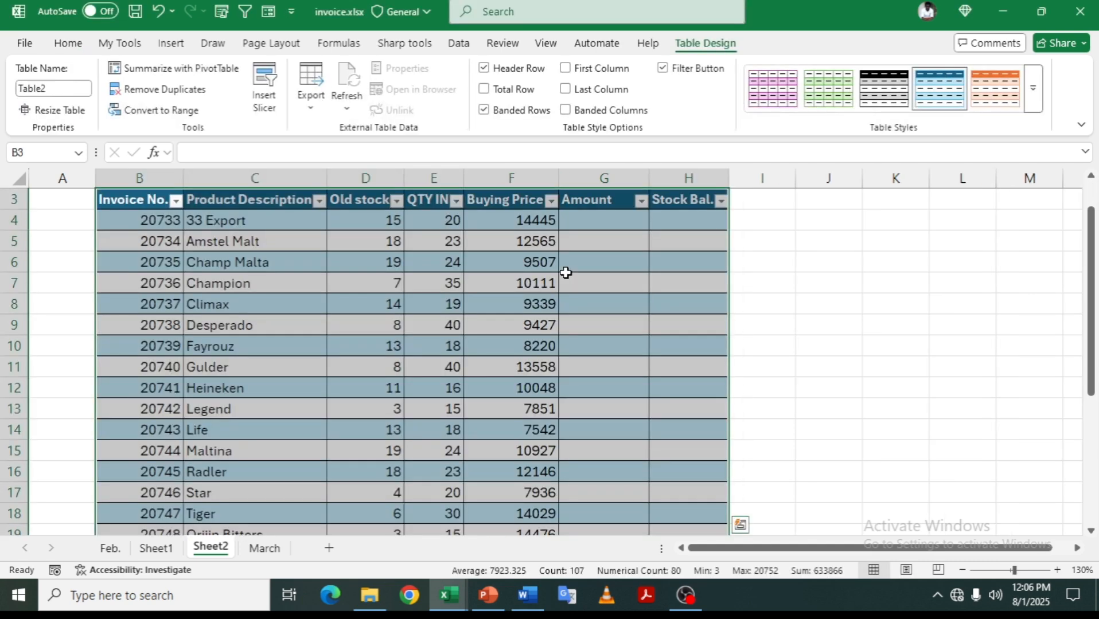
scroll(595, 274, "up", 1)
left_click(613, 264)
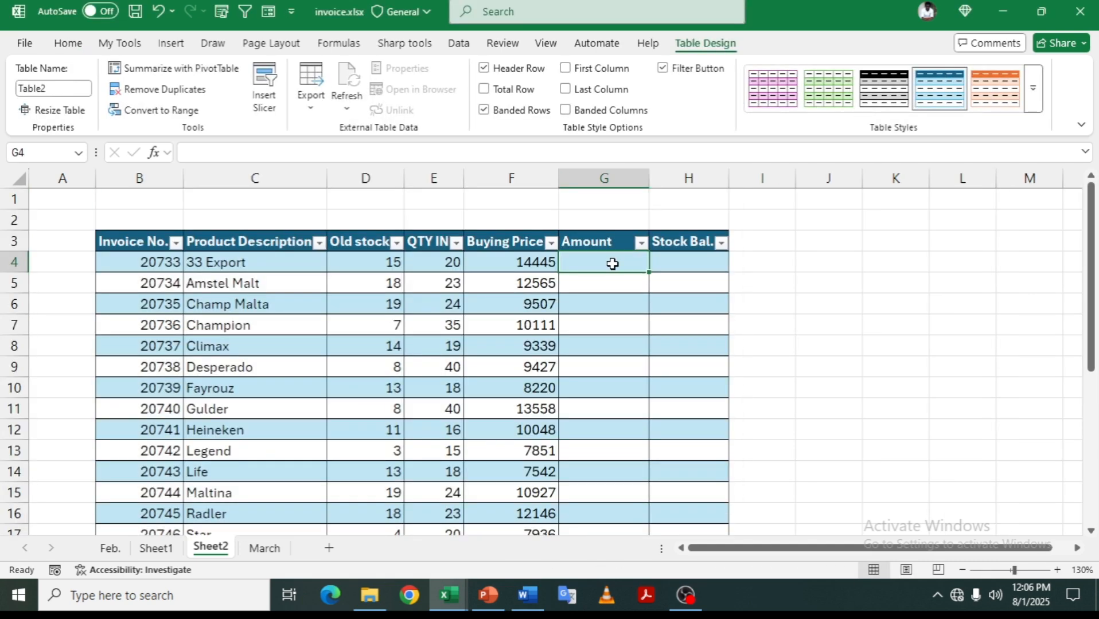
type("=")
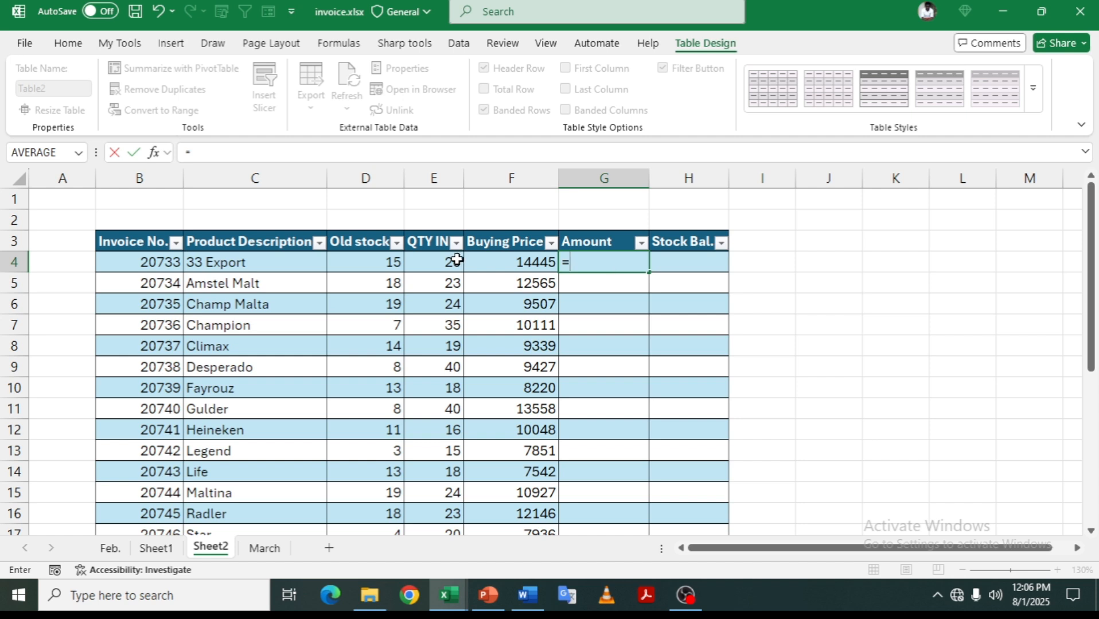
left_click(459, 265)
type("*")
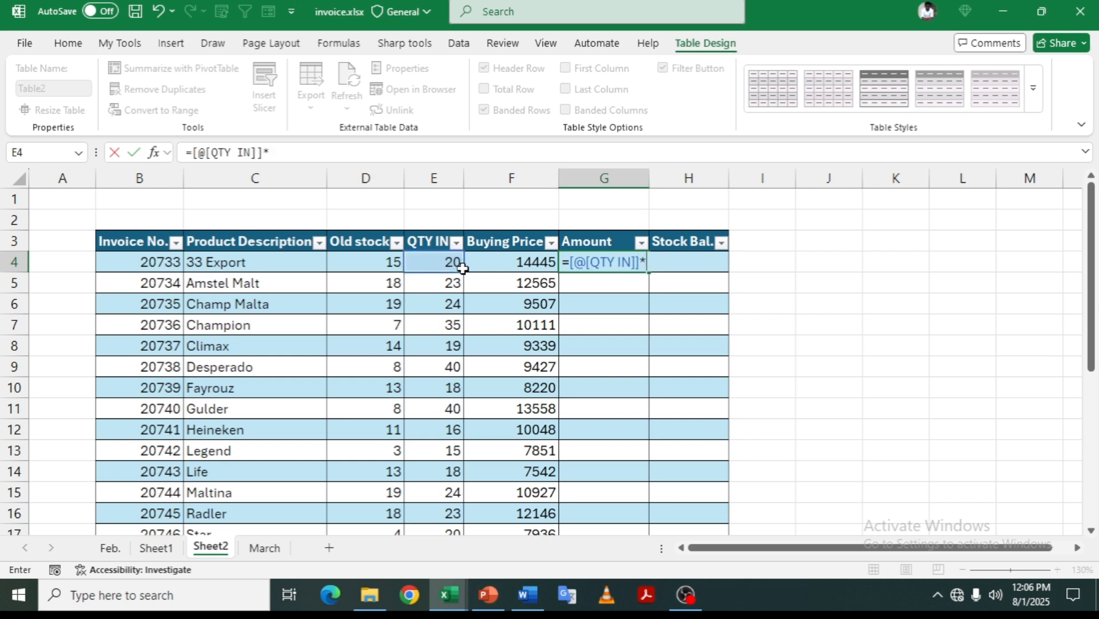
left_click(497, 265)
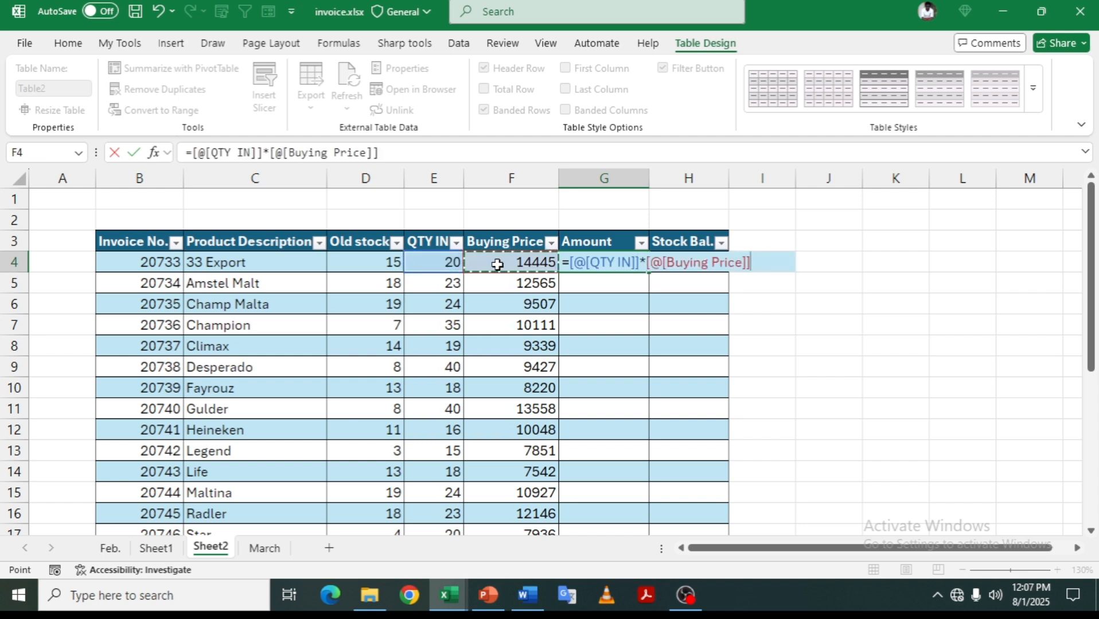
key("Return")
scroll(627, 336, "down", 6)
scroll(627, 336, "up", 6)
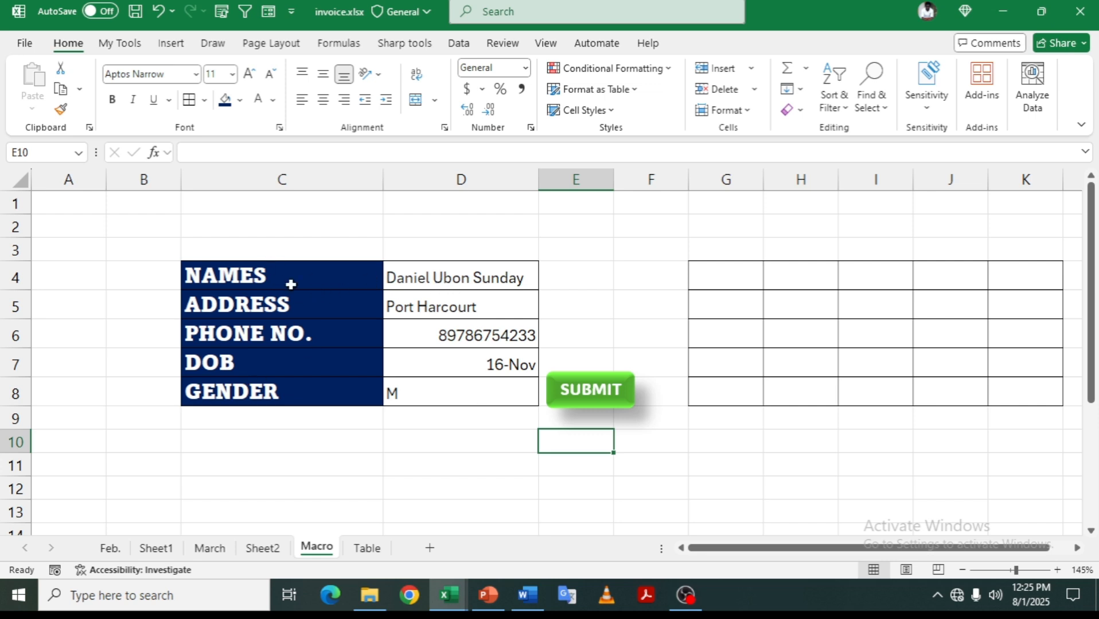
- After checking the Table sheet, record a new macro named Form from the Macro sheet
left_click(366, 548)
left_click(362, 552)
left_click(325, 554)
left_click(55, 570)
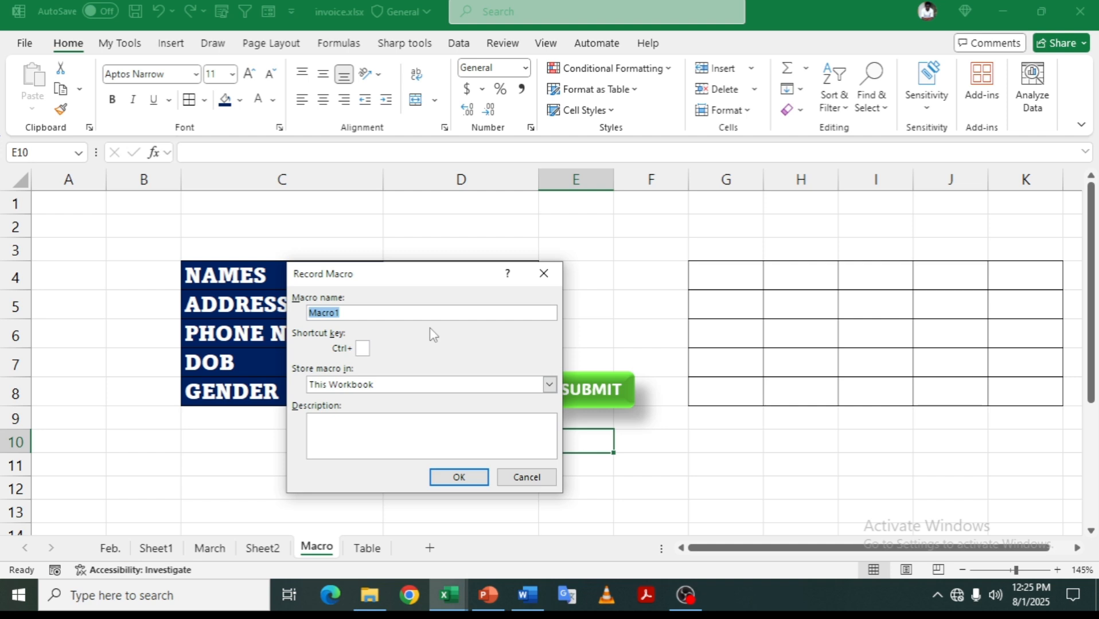
type("Form")
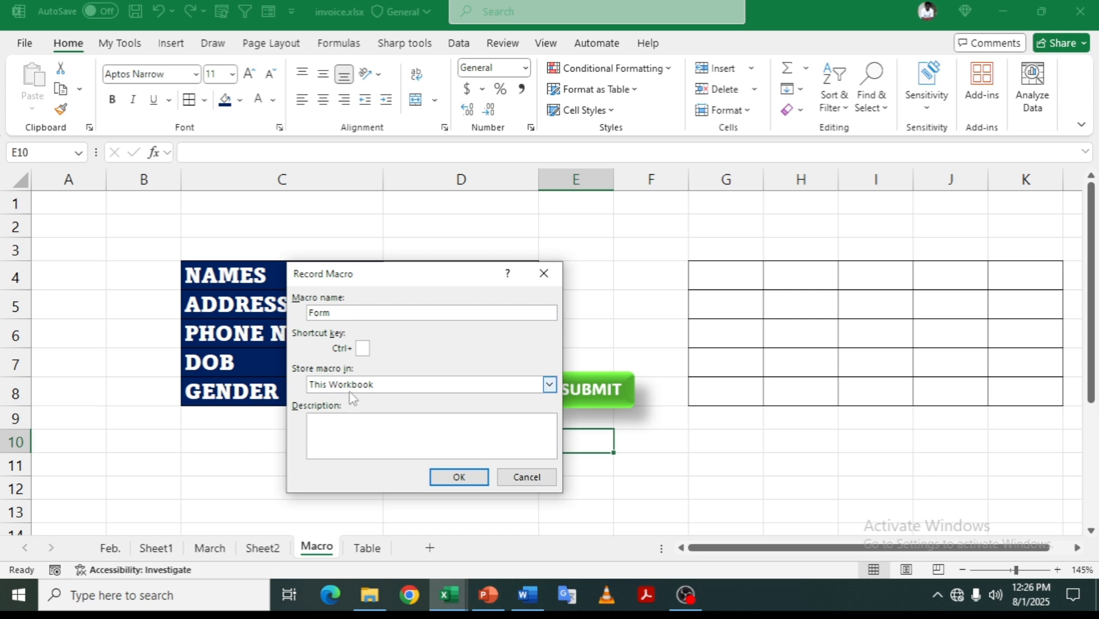
left_click(459, 478)
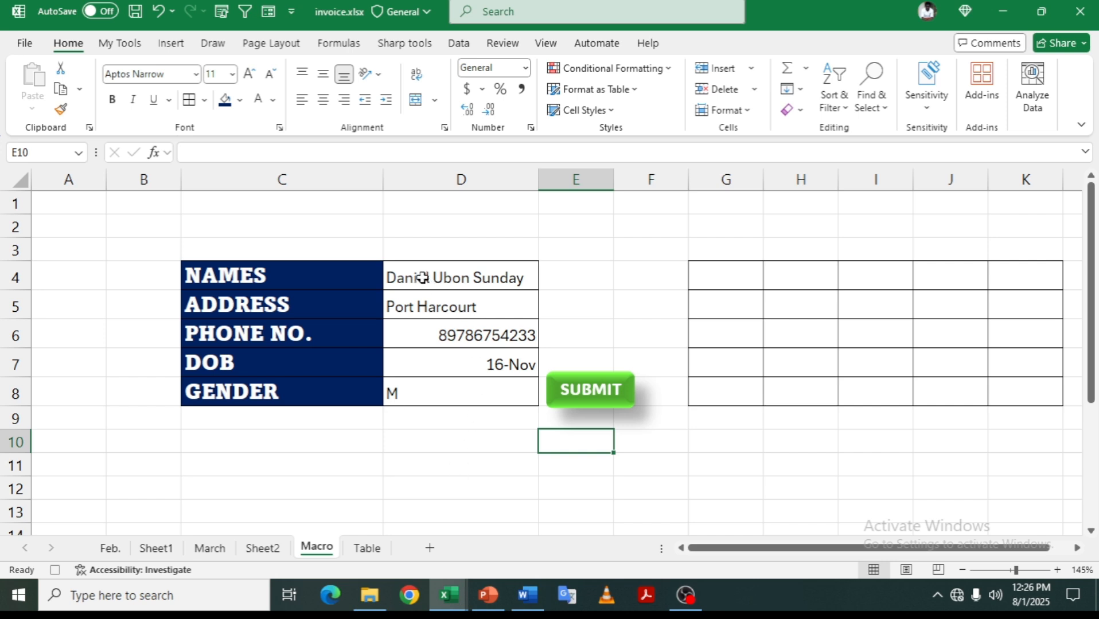
- Copy the form entries D4:D8 and paste them transposed into G4:K4
left_click_drag(422, 278, 467, 386)
key("ctrl+c")
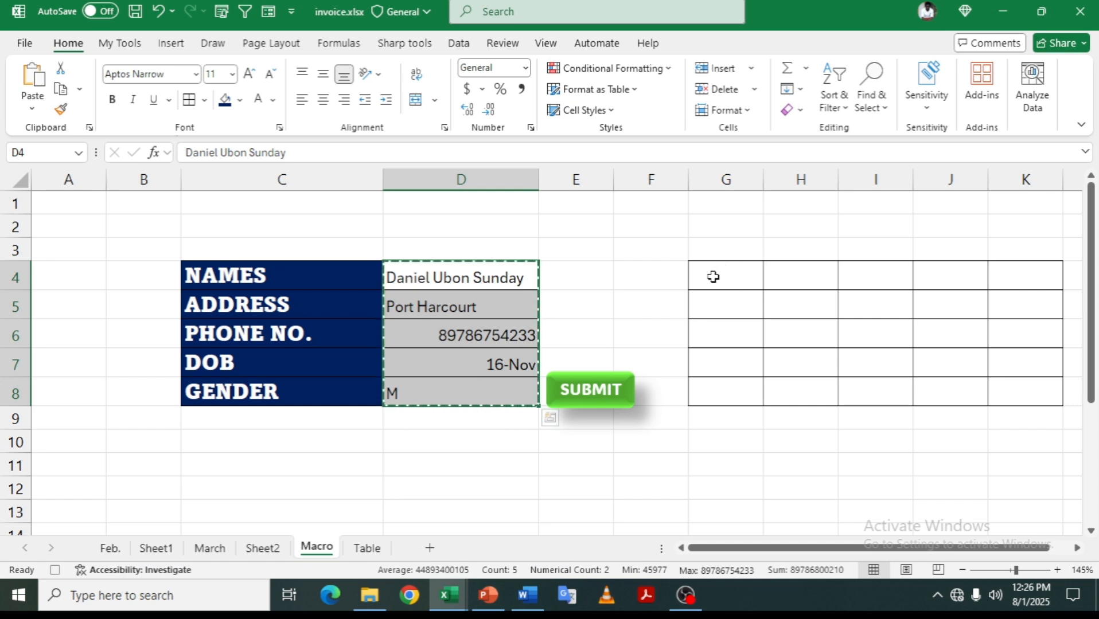
left_click(712, 277)
right_click(713, 277)
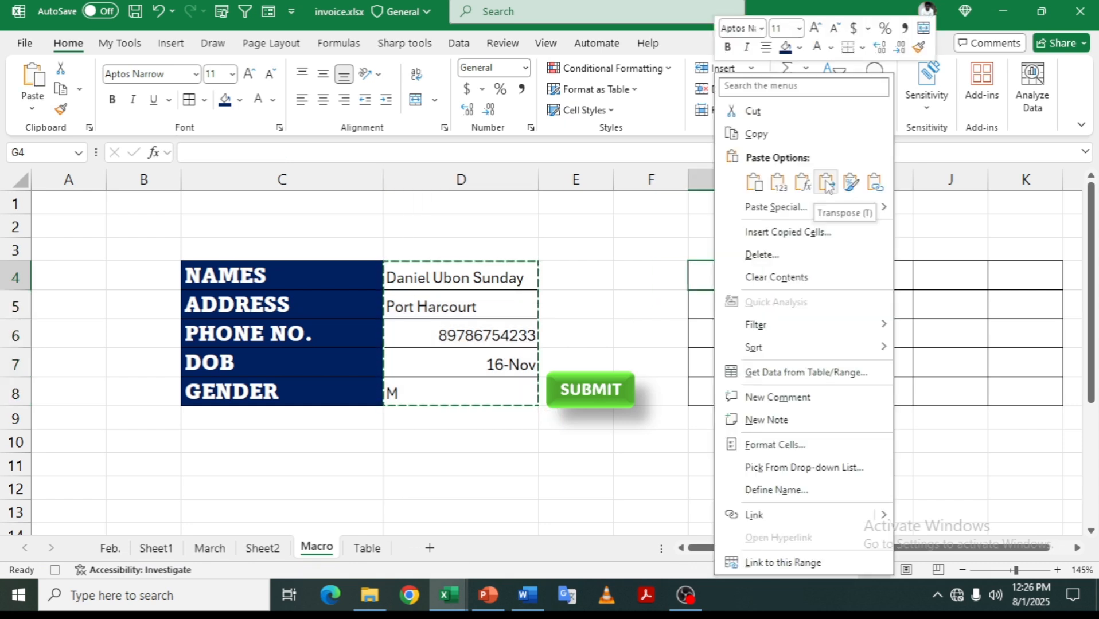
left_click(826, 183)
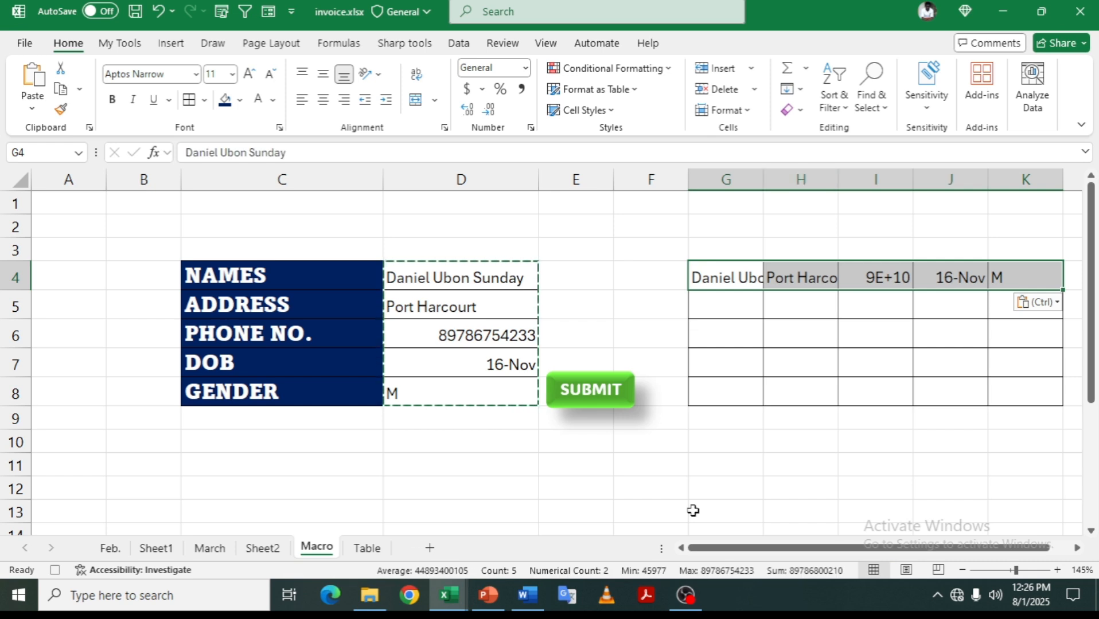
- Insert the copied record at row 3 of the Table sheet, shifting cells down, then return to Macro
left_click(367, 548)
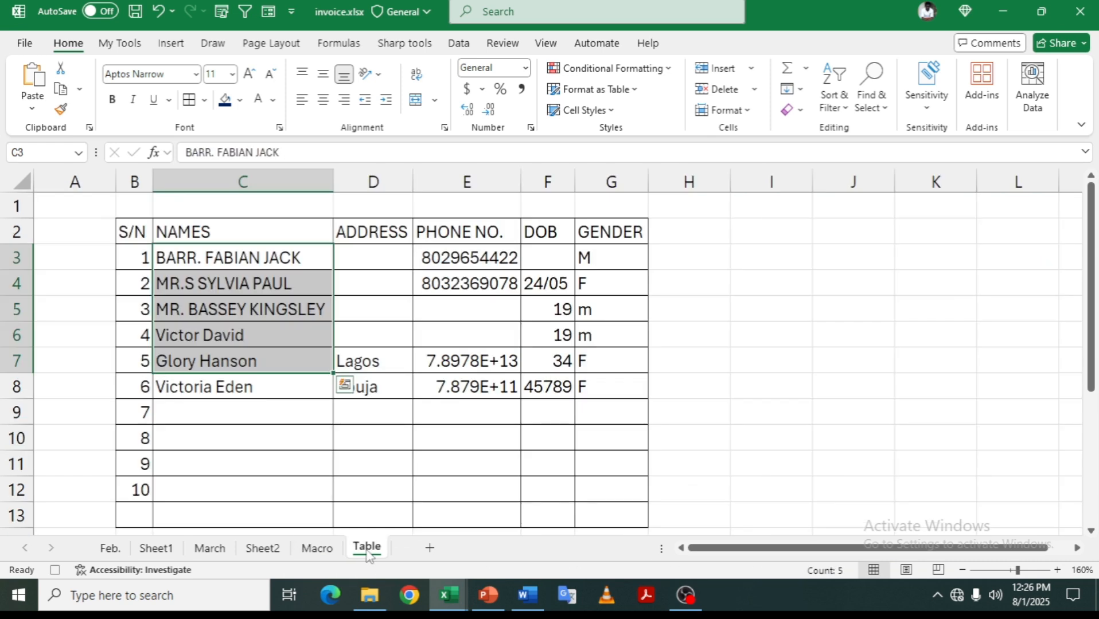
left_click(183, 256)
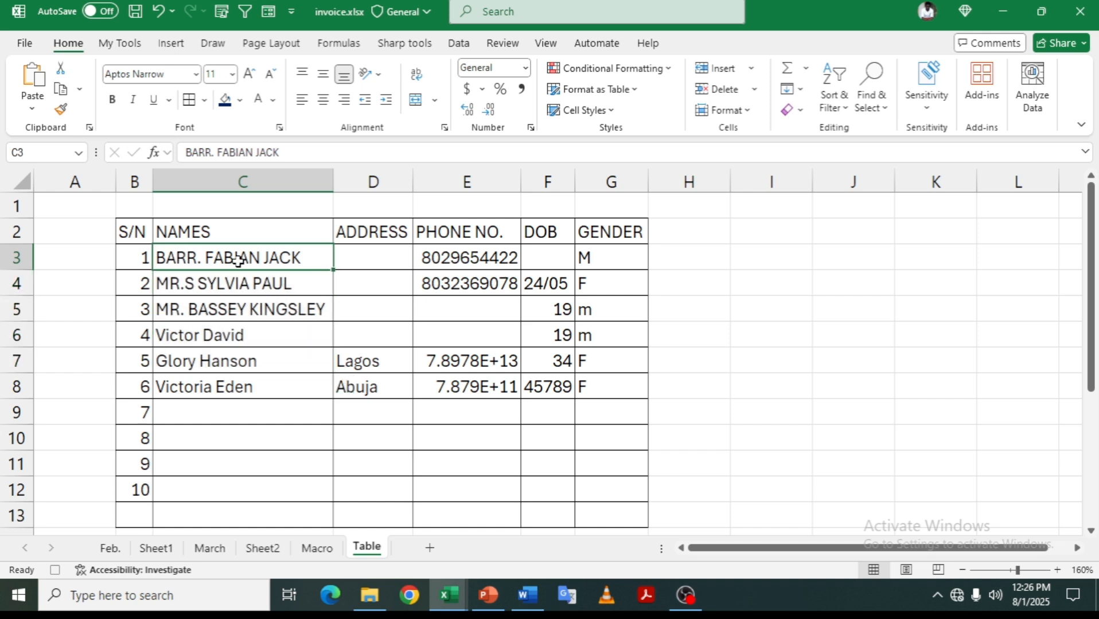
left_click(752, 68)
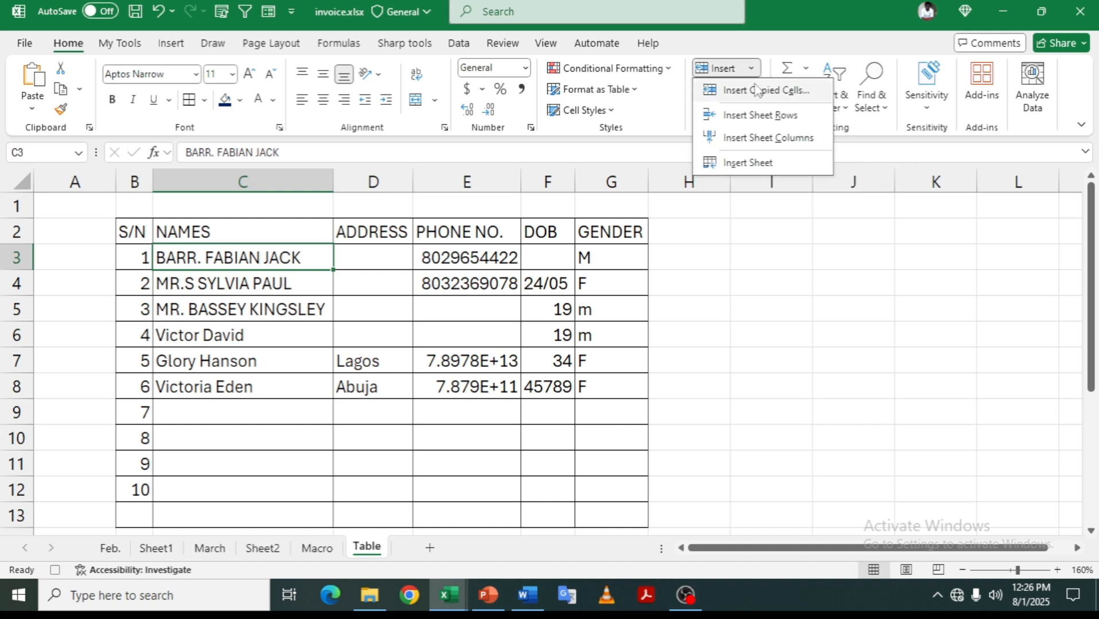
left_click(753, 88)
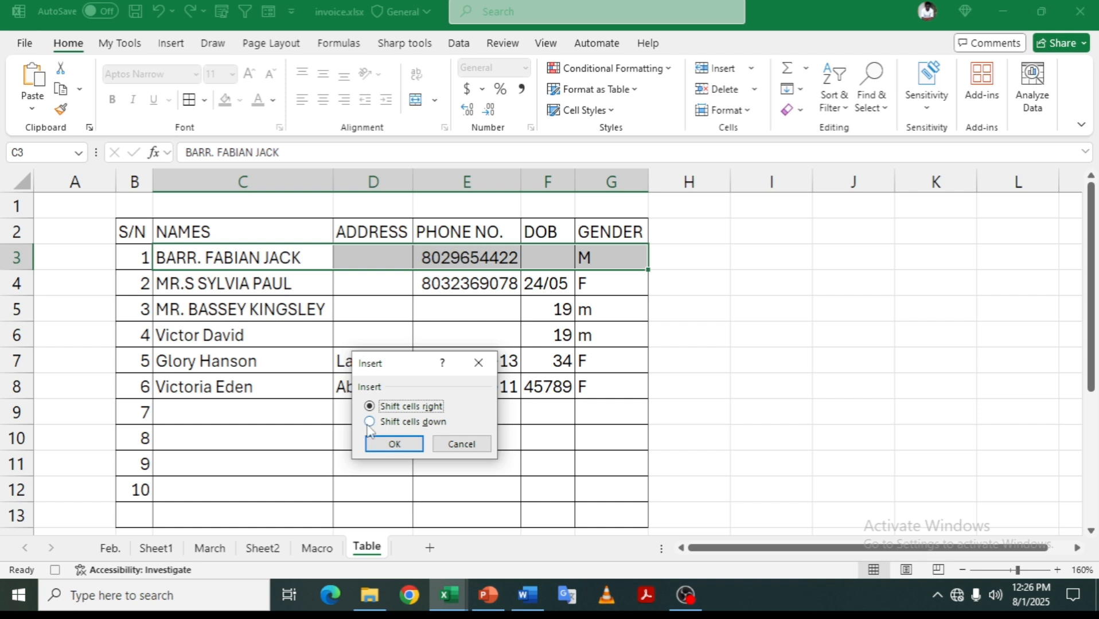
left_click(369, 423)
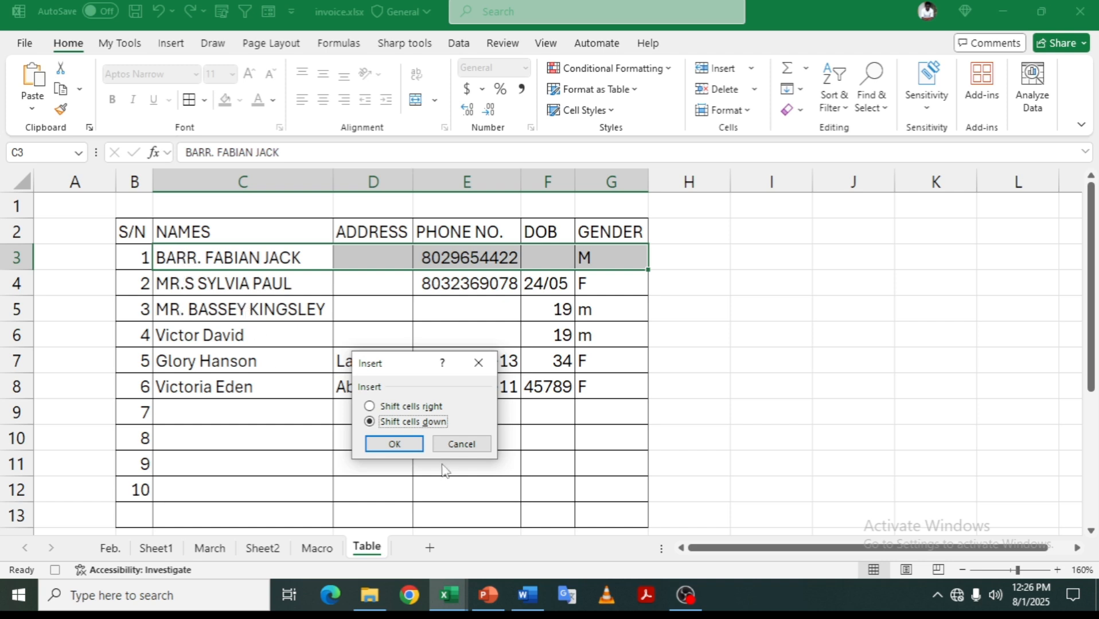
left_click(390, 447)
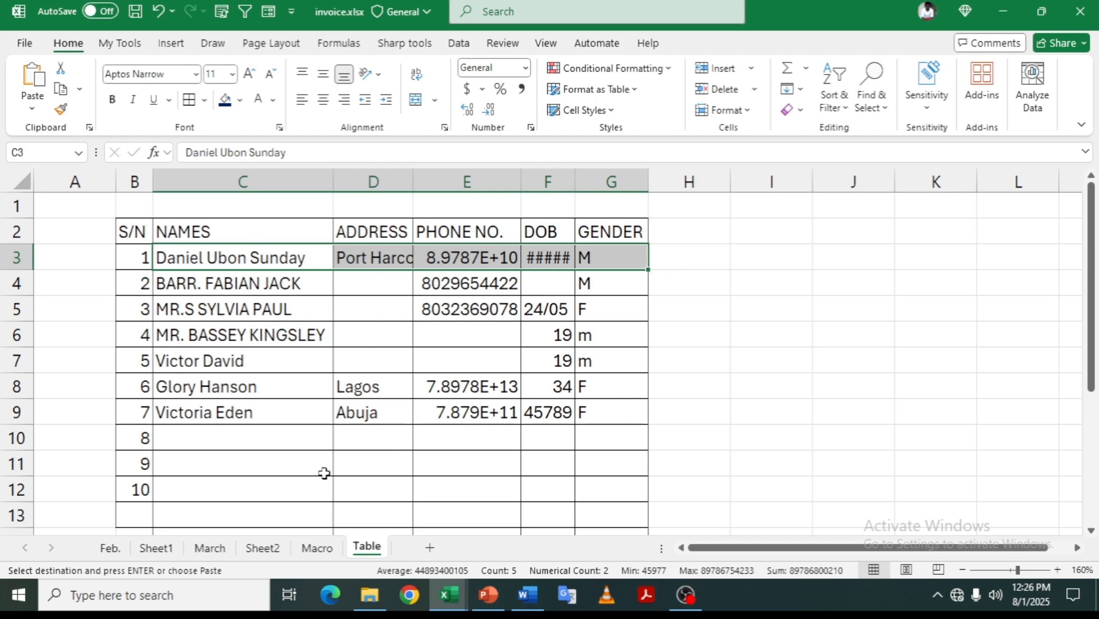
left_click(319, 549)
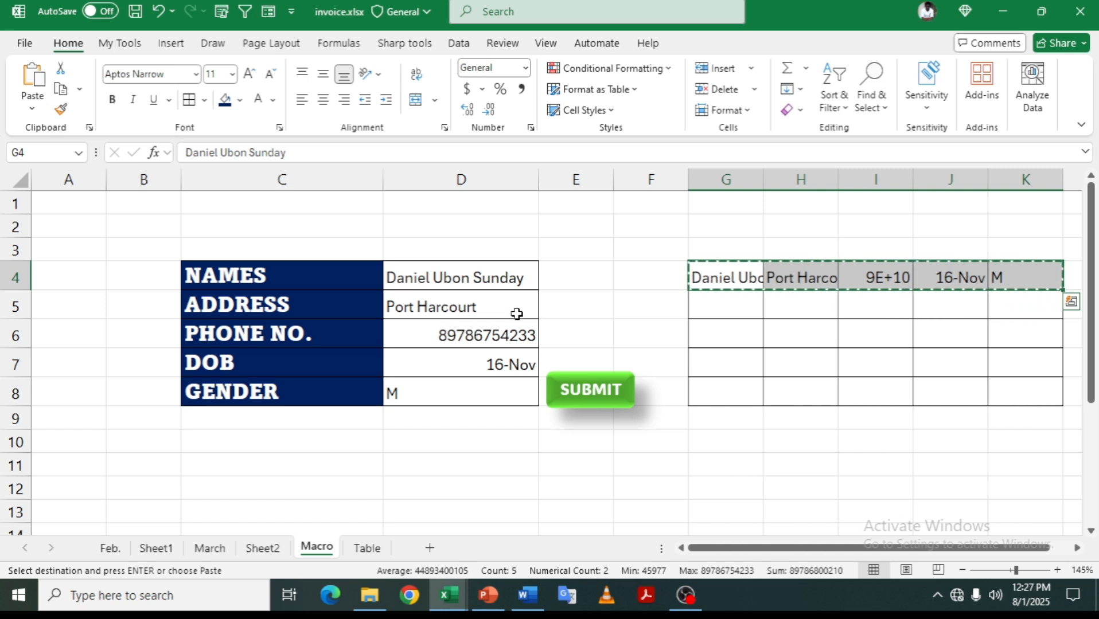
- Clear G4:K4 and the form entries D4:D8, then stop the macro recording
key("Delete")
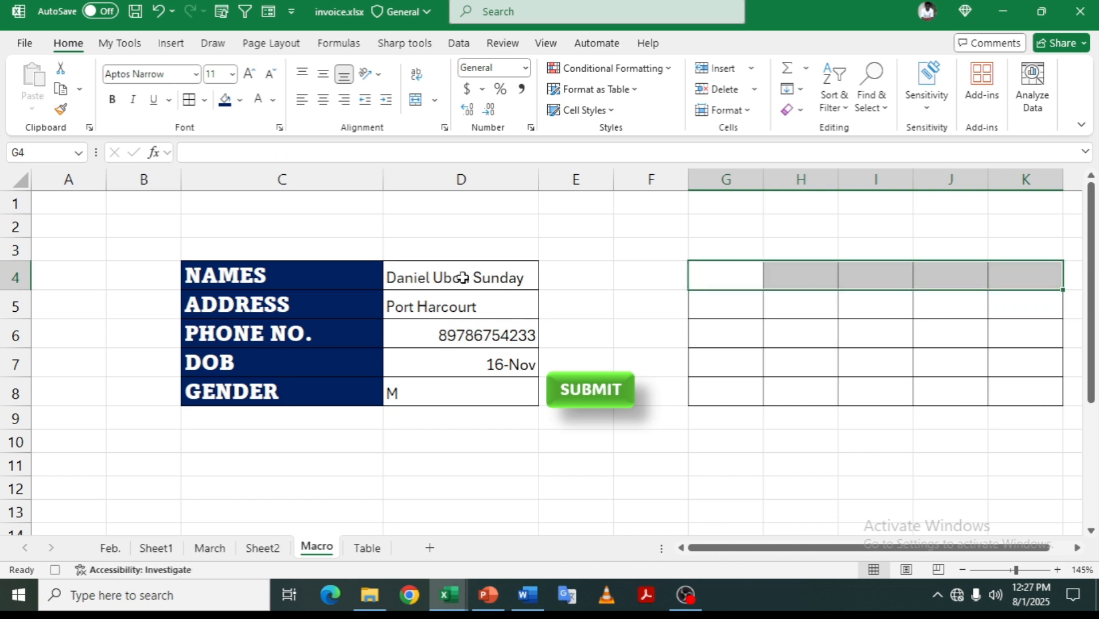
left_click_drag(463, 277, 469, 384)
key("Delete")
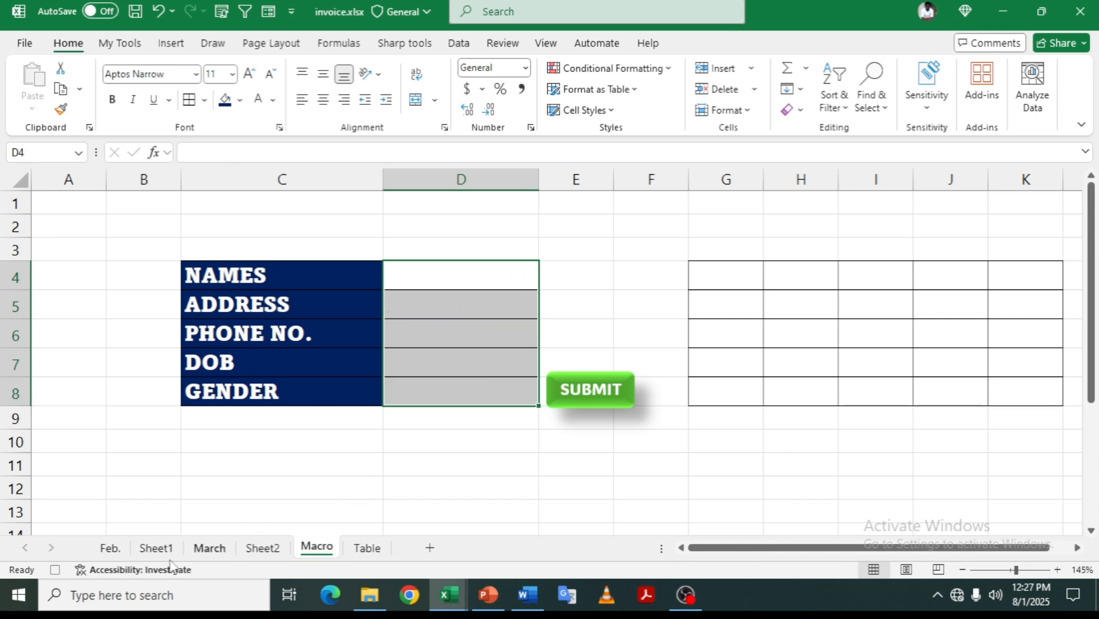
left_click(55, 570)
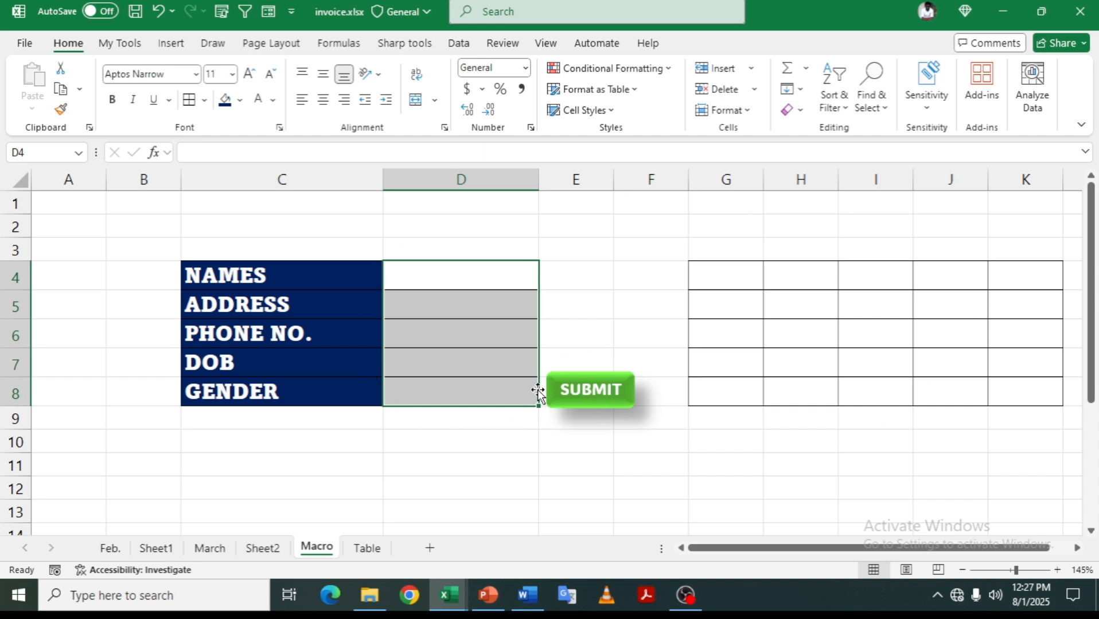
left_click(463, 285)
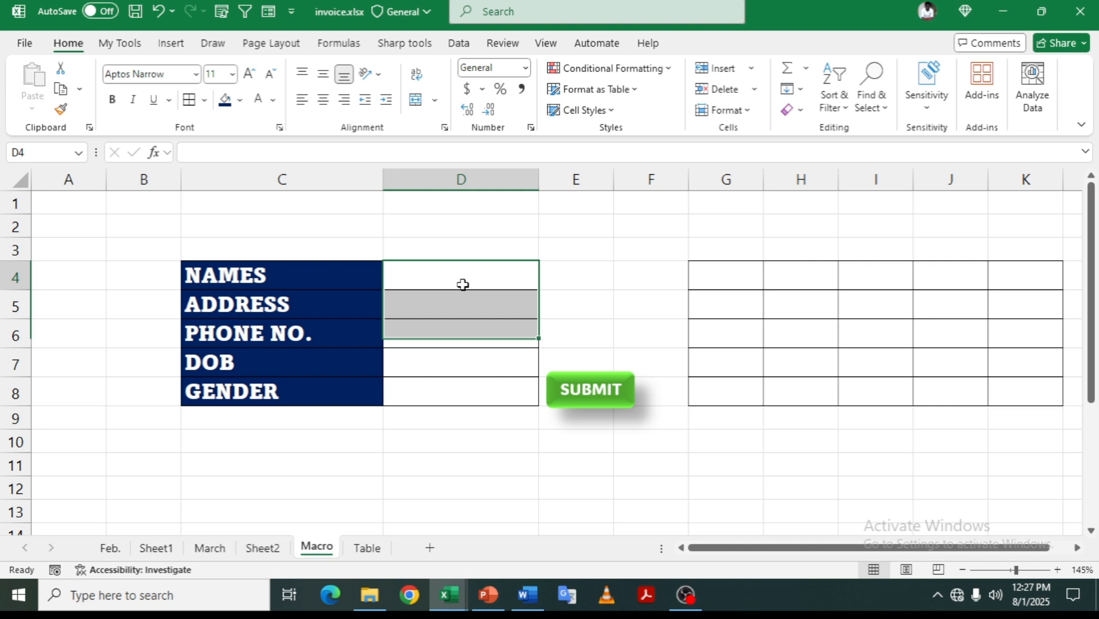
- Assign the Form macro to the SUBMIT shape
right_click(616, 390)
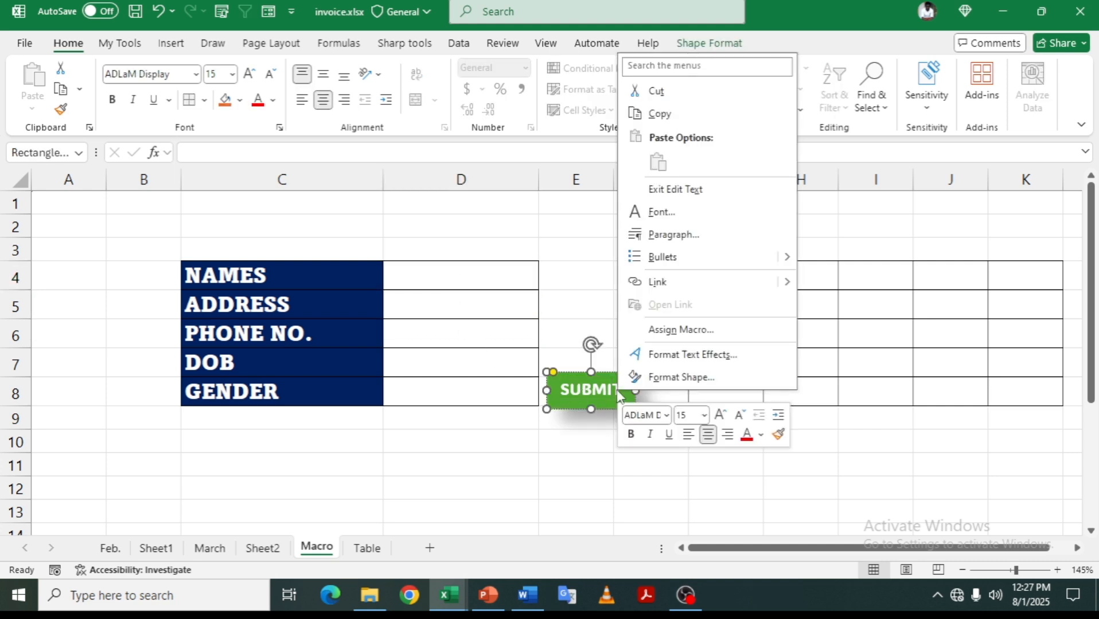
left_click(682, 330)
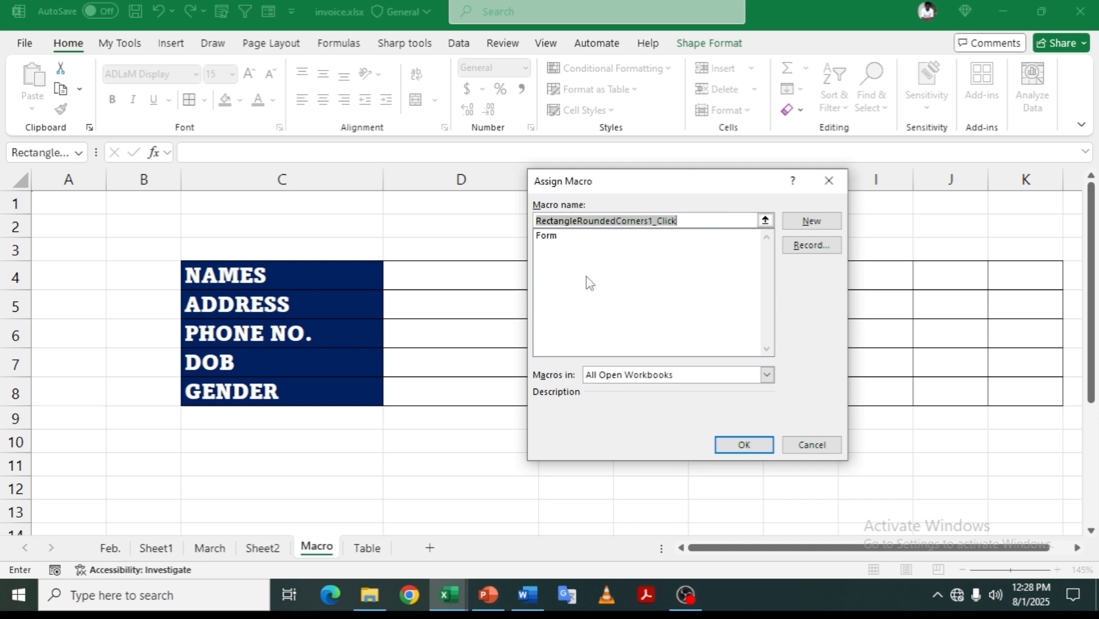
left_click(549, 236)
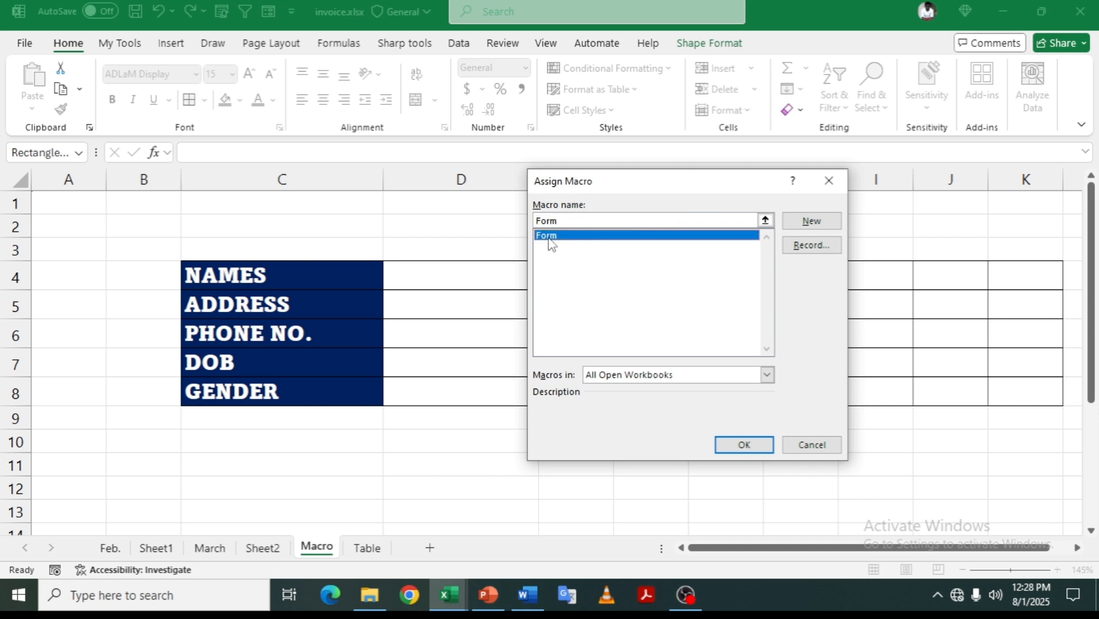
left_click(744, 447)
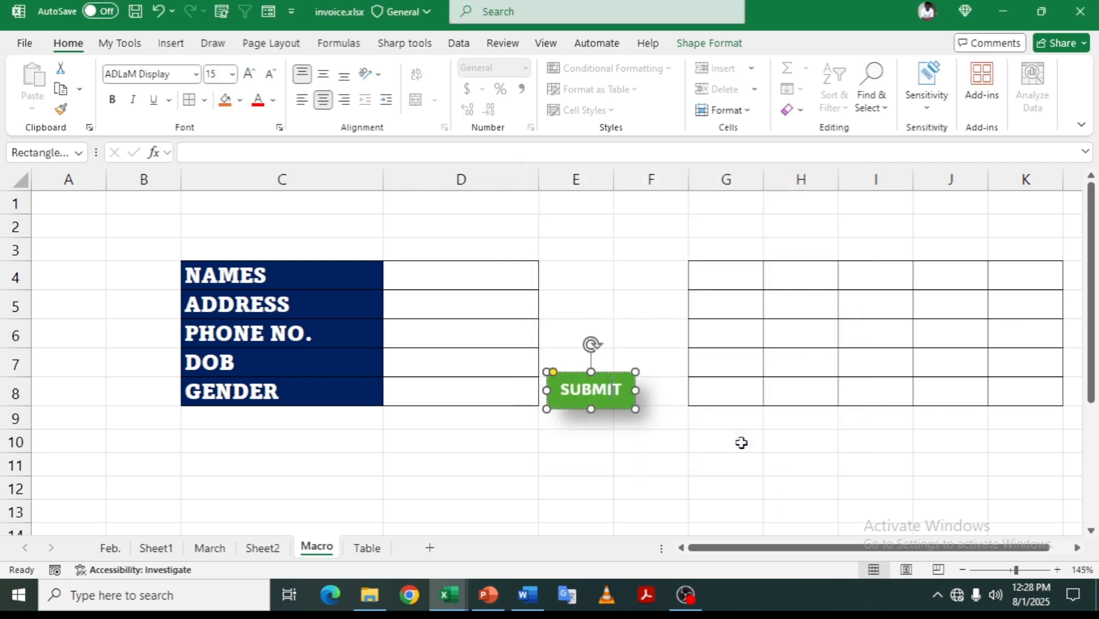
left_click(586, 447)
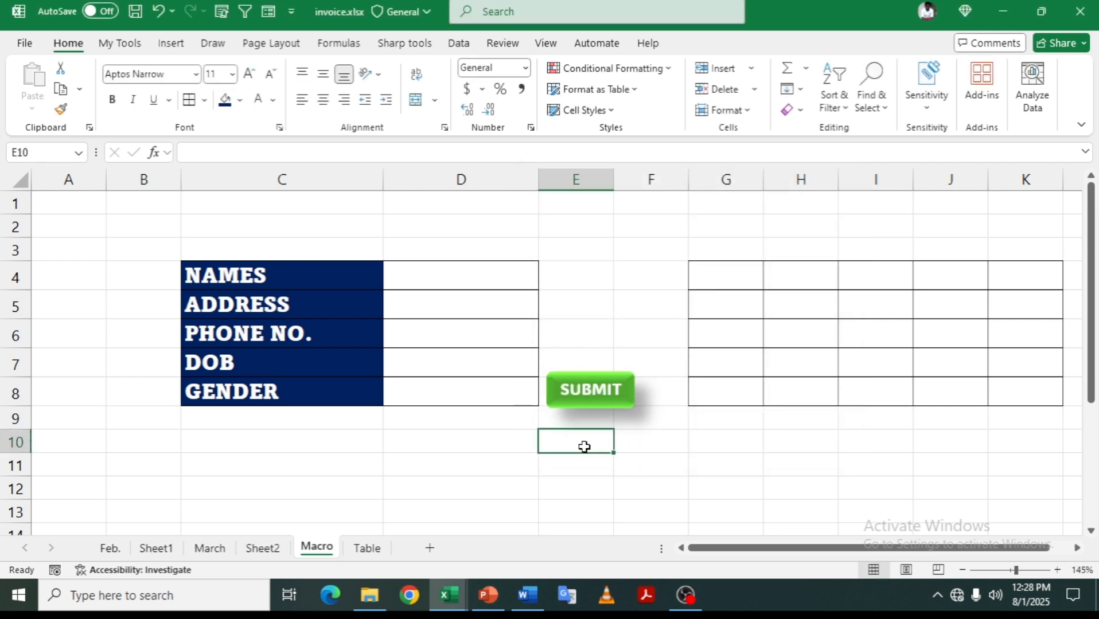
- Fill the form with a sample name, address, phone number and date of birth 12-Mar
left_click(452, 280)
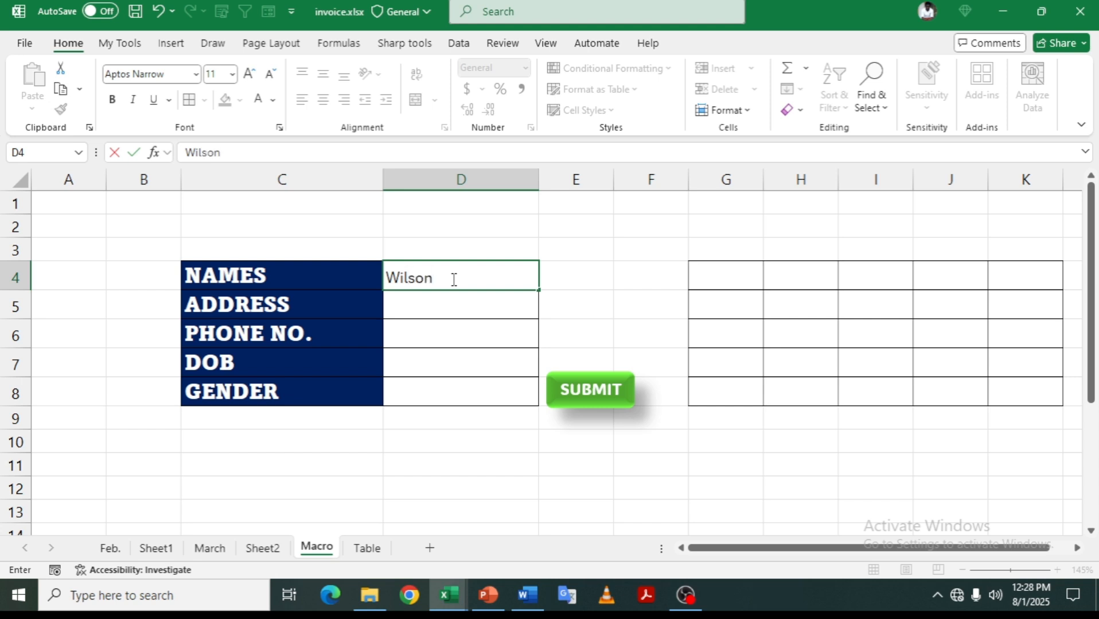
key("Return")
key("Return")
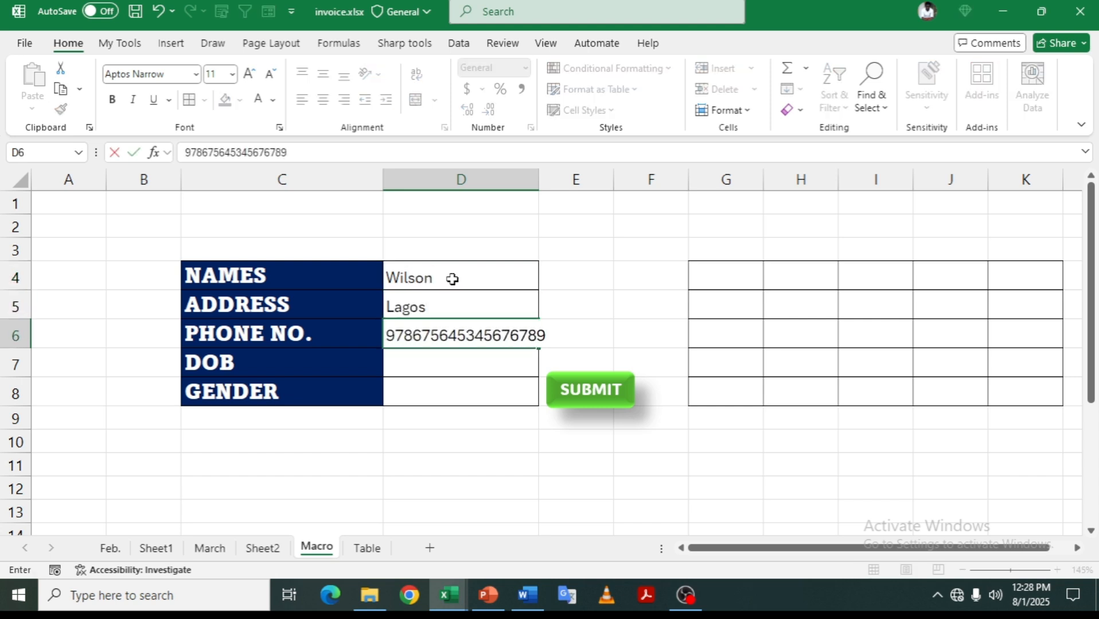
key("Return")
key("Return")
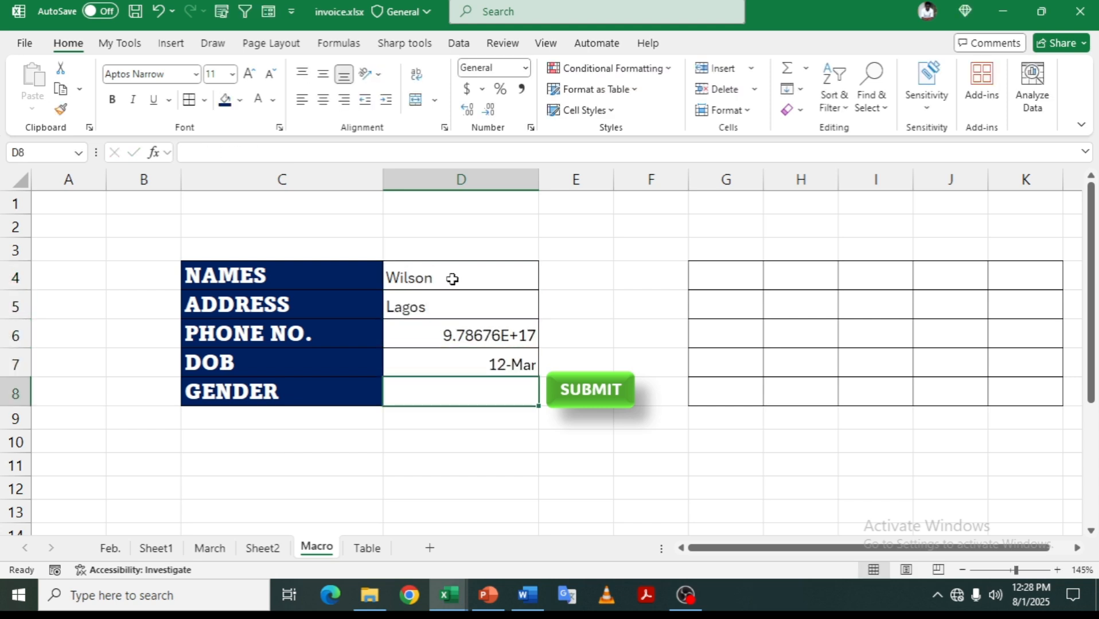
- Enter gender M and submit the entry with the SUBMIT button to run the Form macro
type("M")
key("ctrl+Return")
left_click(605, 390)
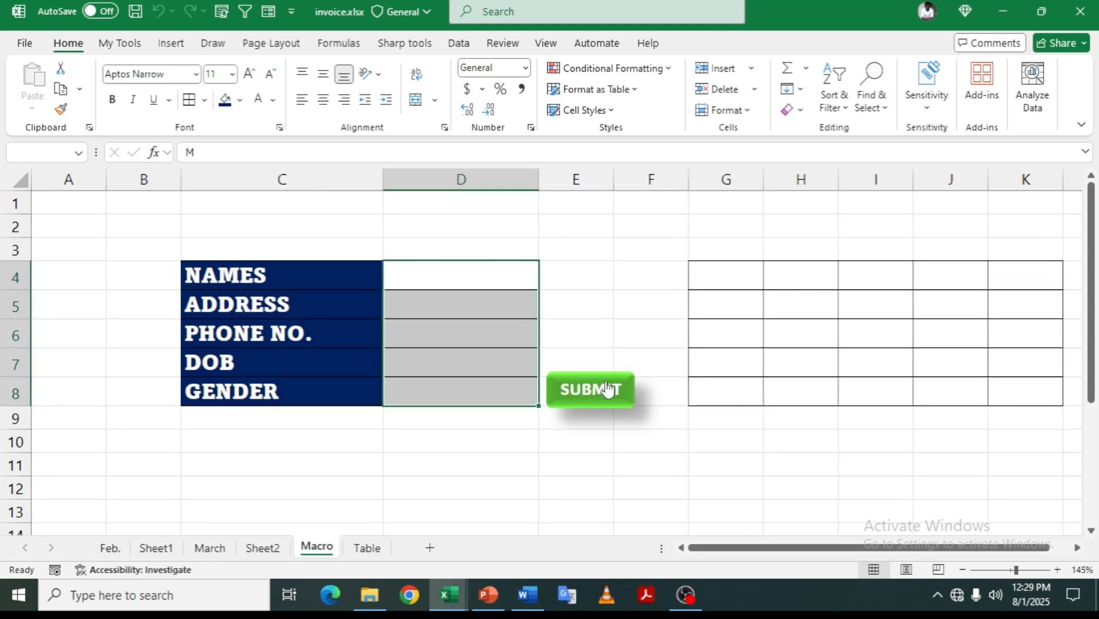
left_click(366, 549)
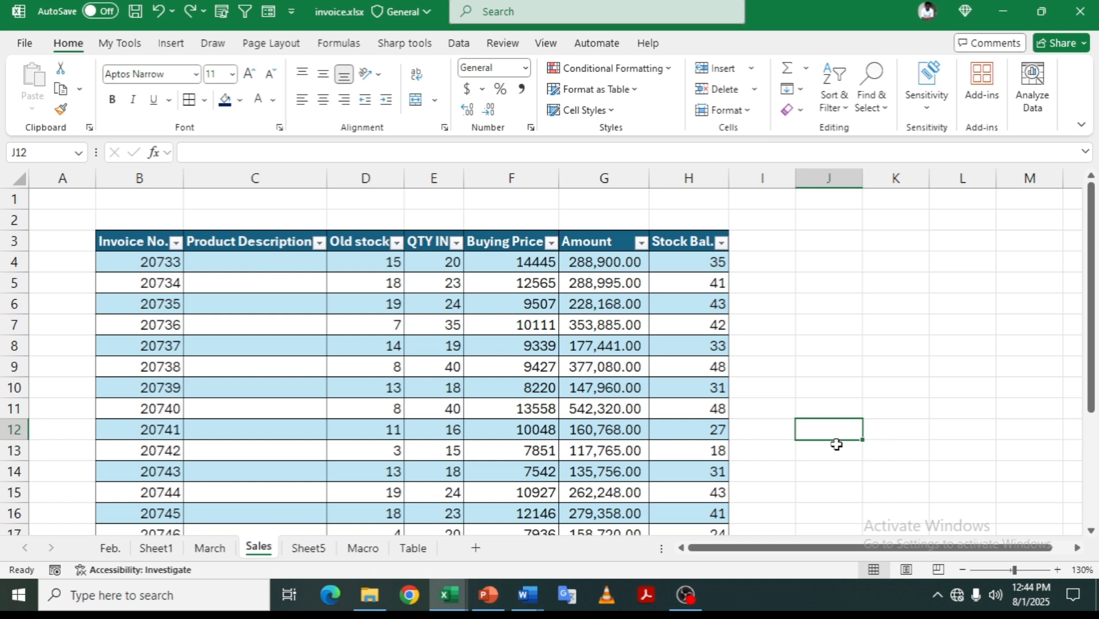
- Give C5 a list validation sourced from the Sheet5 product names (=Sheet5!$A$1:$A$20)
left_click(262, 269)
left_click(243, 305)
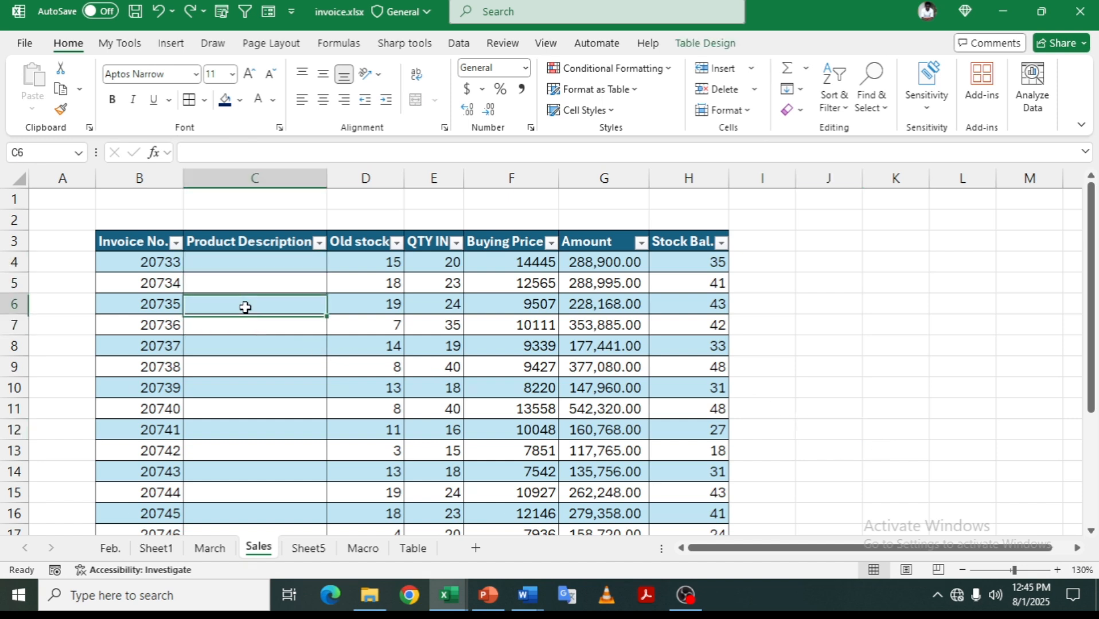
left_click(248, 282)
left_click(263, 266)
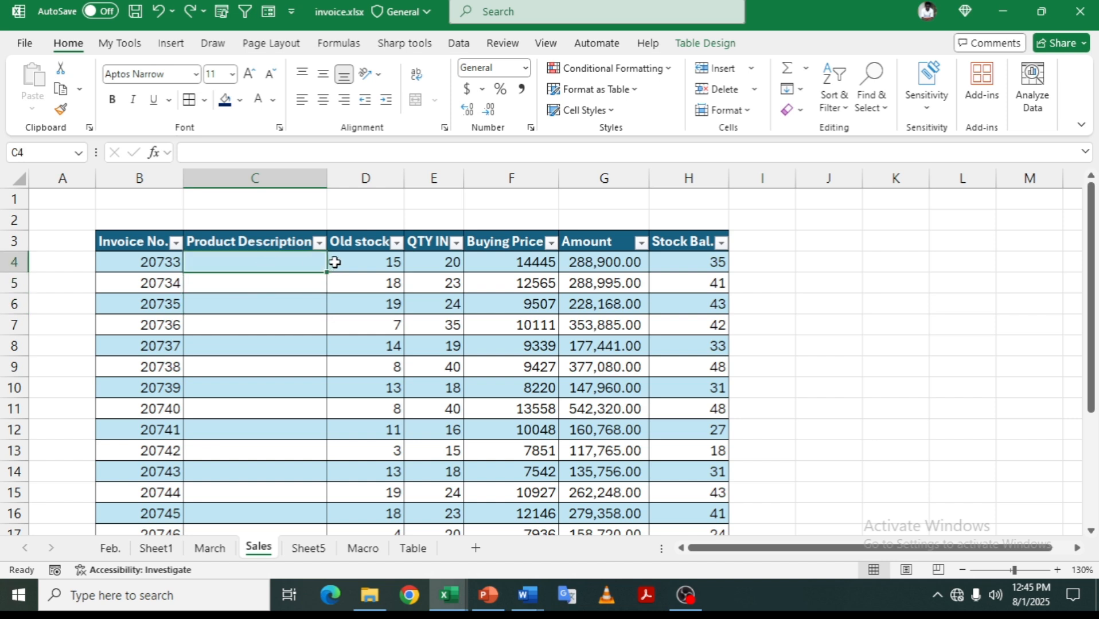
left_click(300, 282)
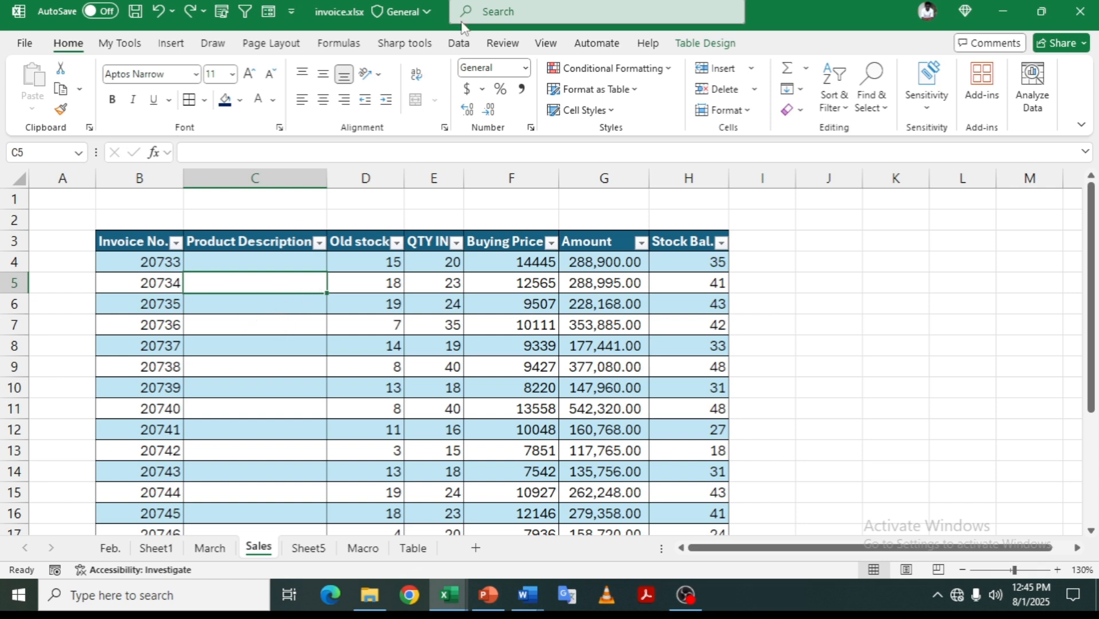
left_click(458, 43)
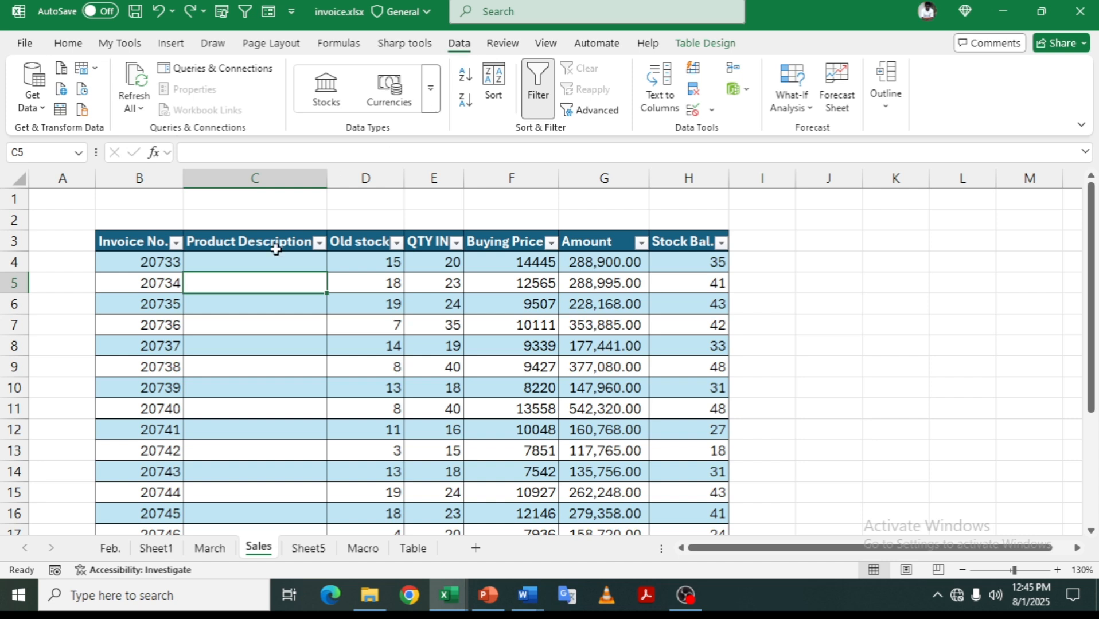
left_click(693, 110)
left_click(387, 343)
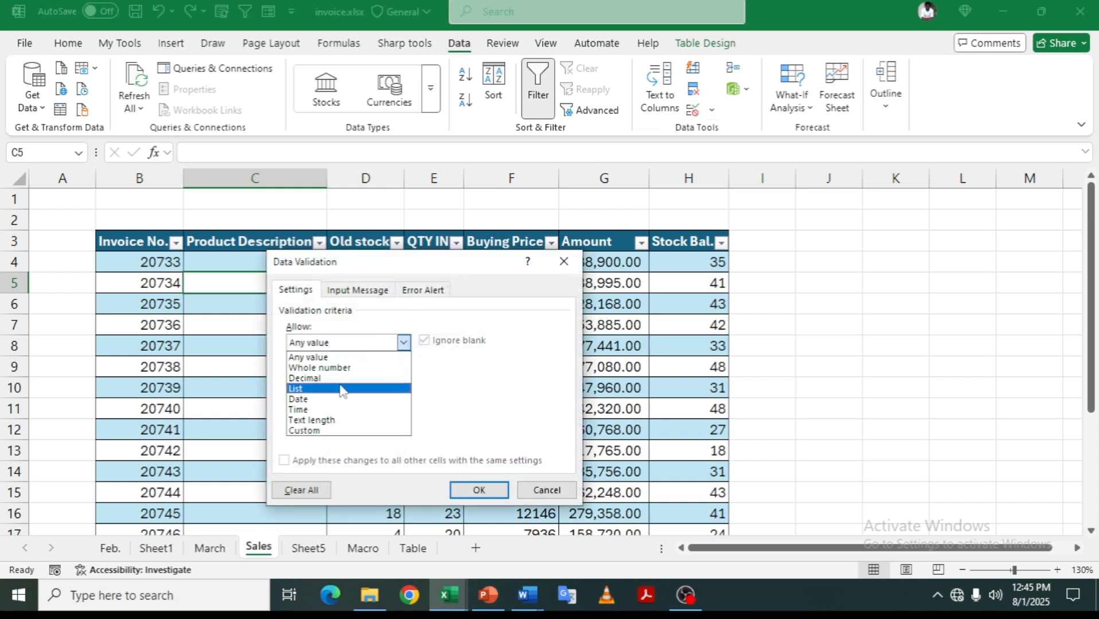
left_click(344, 390)
left_click(392, 409)
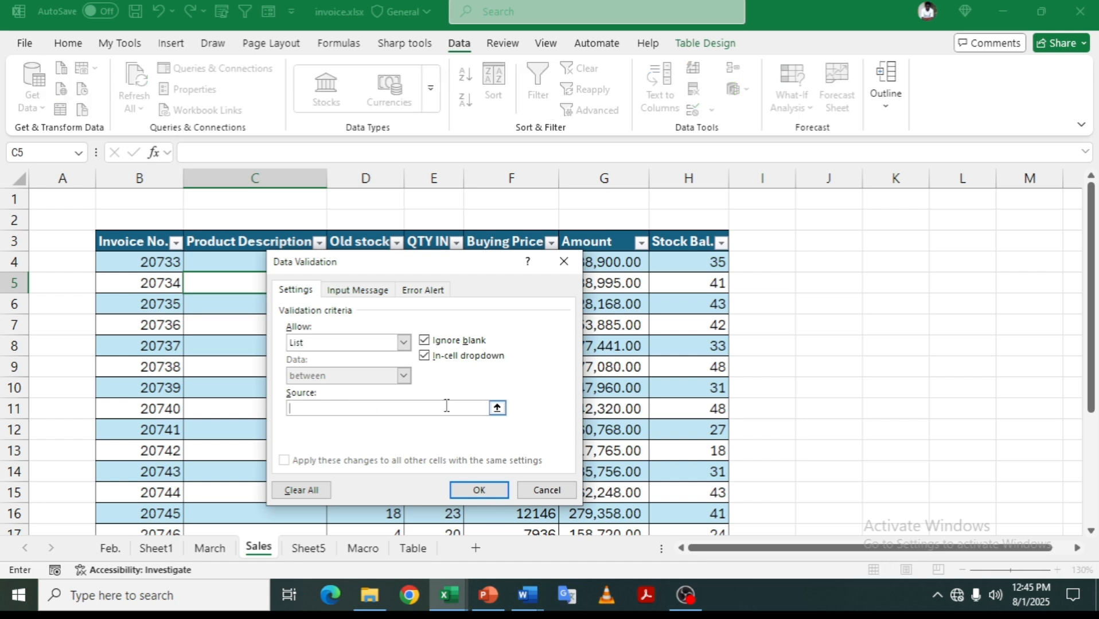
left_click(497, 409)
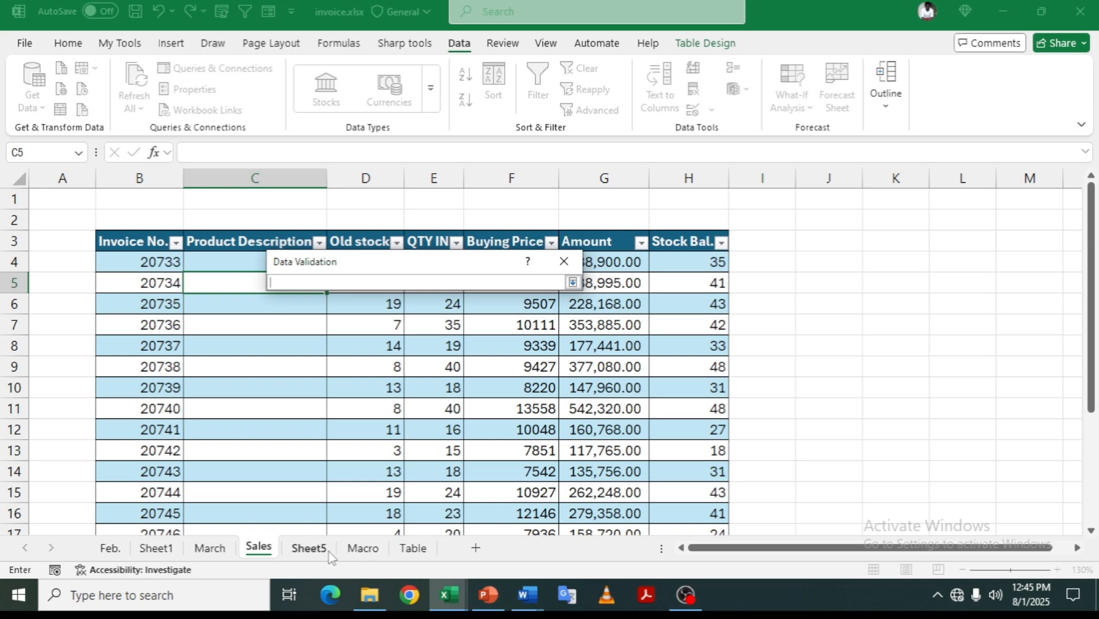
left_click(315, 548)
left_click_drag(70, 193, 52, 465)
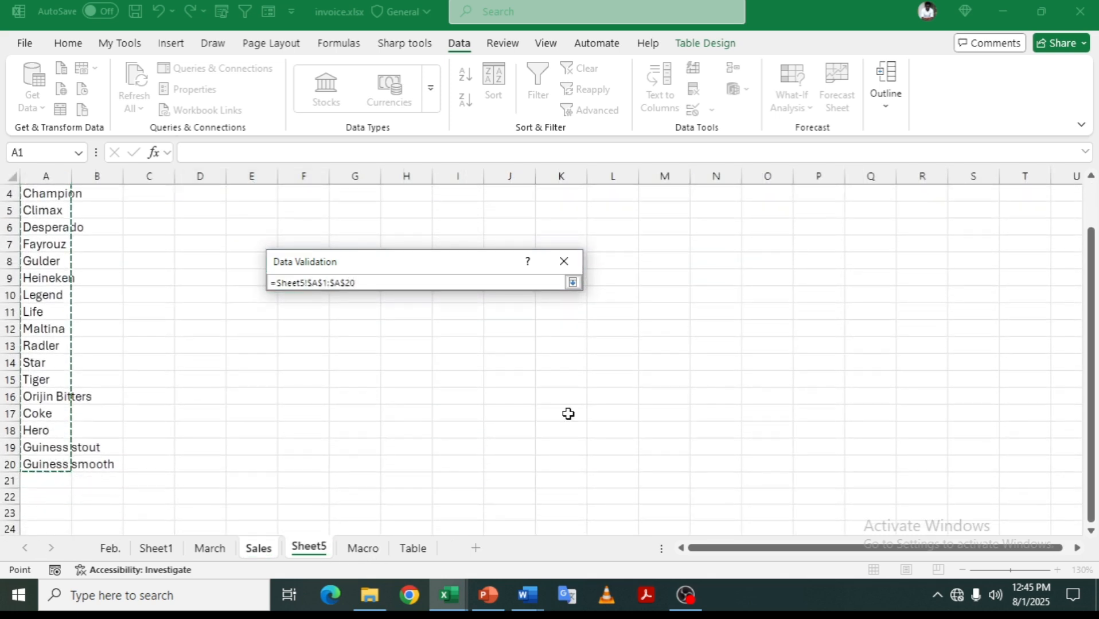
left_click(573, 283)
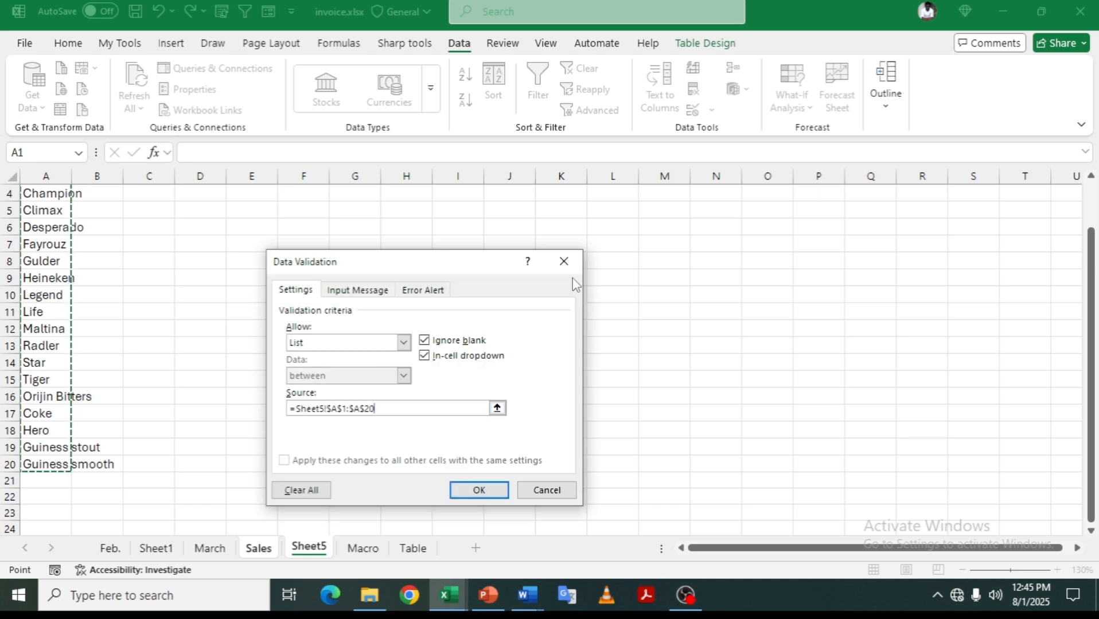
left_click(477, 491)
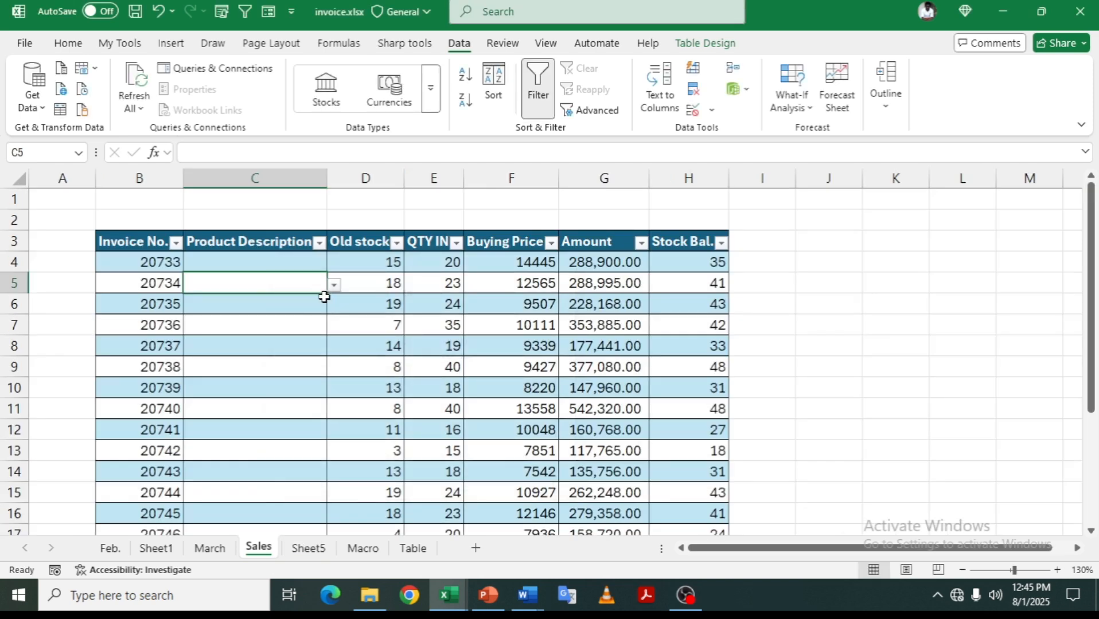
- Choose Tiger in C5 and fill it, with its drop-down, down to C12
left_click(334, 285)
left_click_drag(326, 293, 299, 436)
left_click(284, 374)
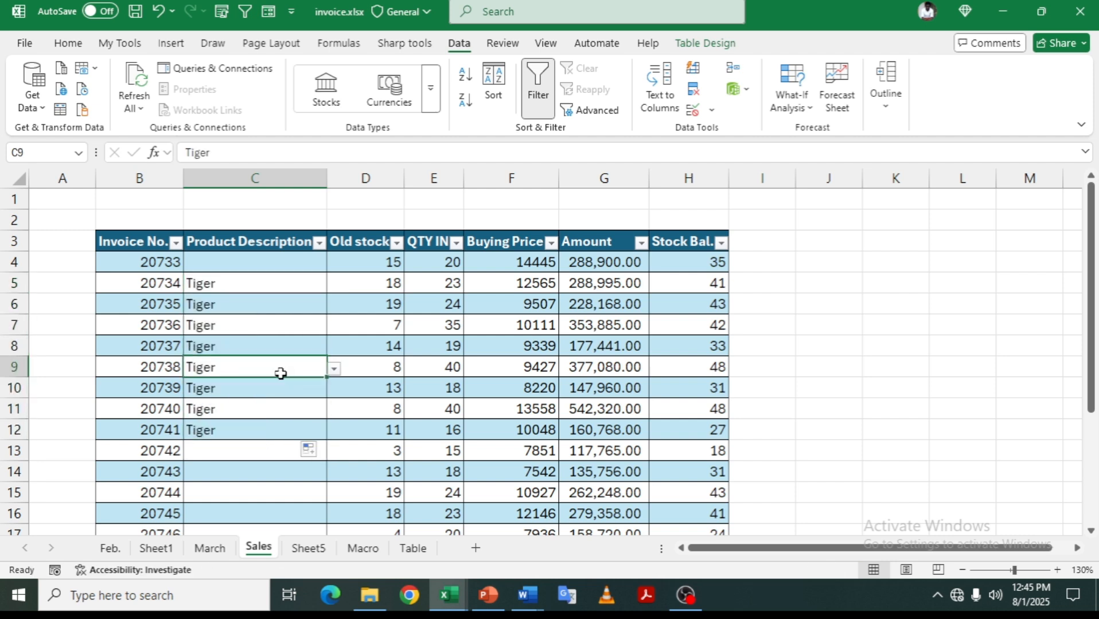
- Pick Fayrouz for C6, Desperado for C7 and Champion for C8 from the drop-downs
left_click(318, 310)
left_click(334, 306)
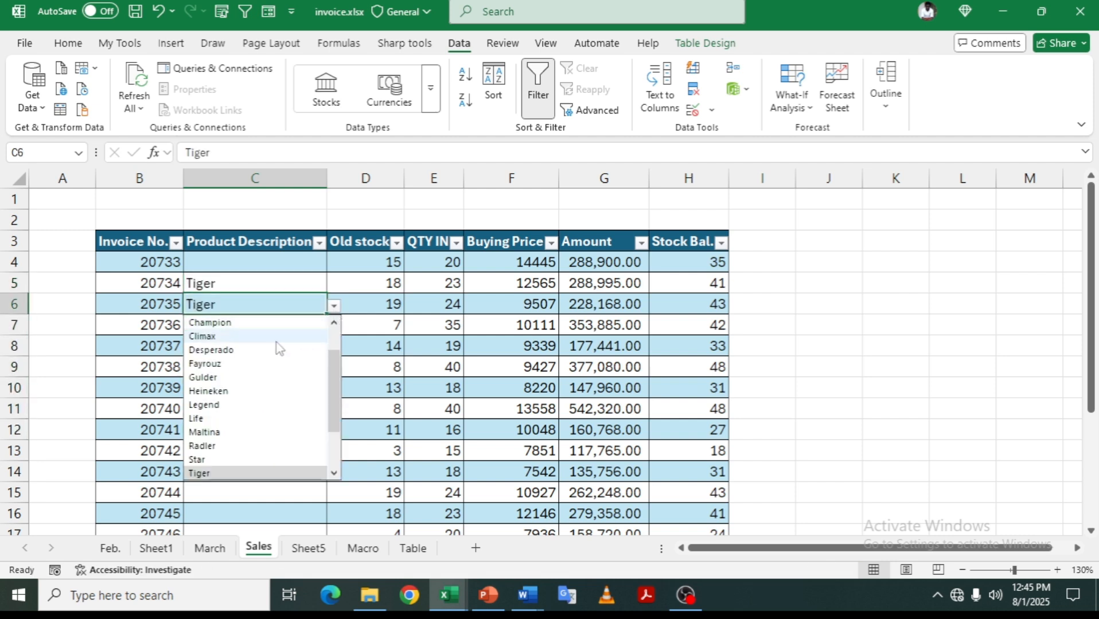
left_click(257, 366)
left_click(310, 326)
left_click(334, 327)
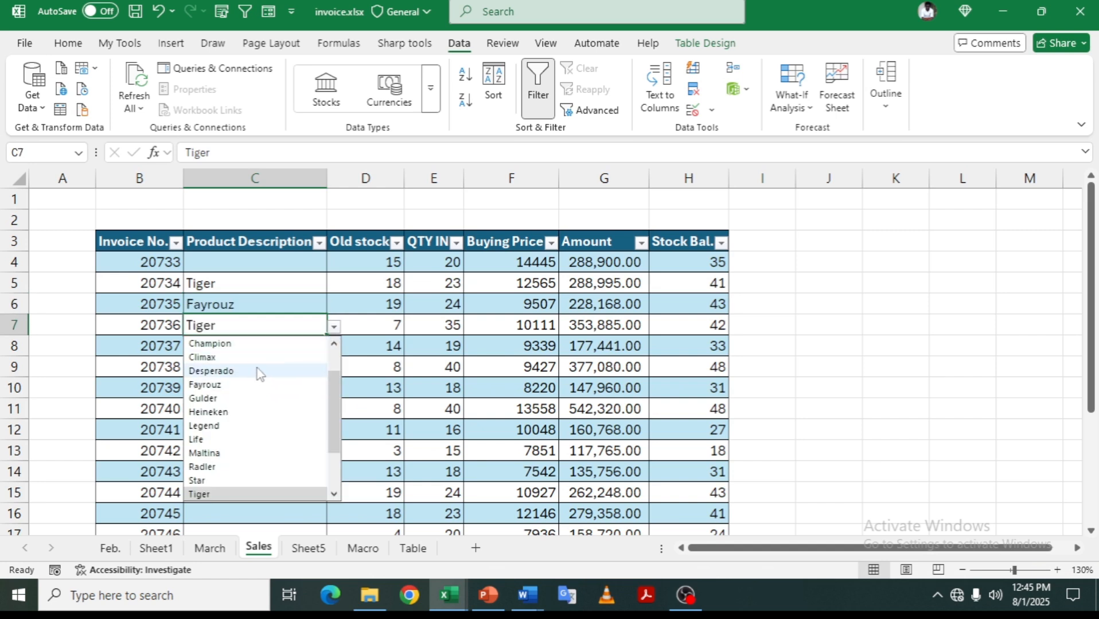
left_click(256, 372)
left_click(248, 351)
left_click(334, 348)
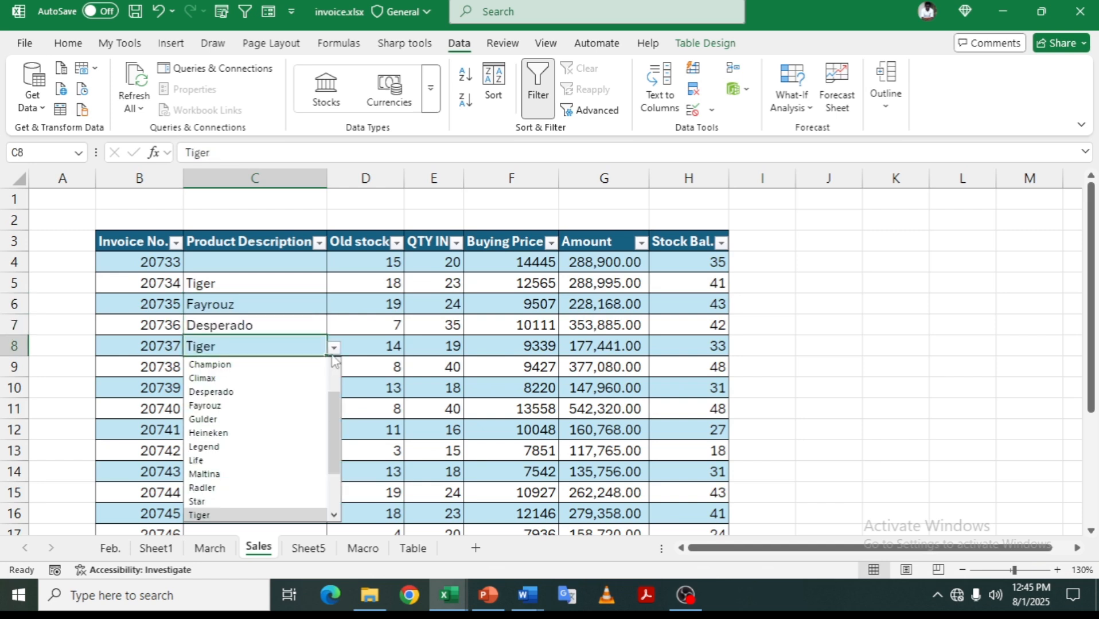
left_click(256, 365)
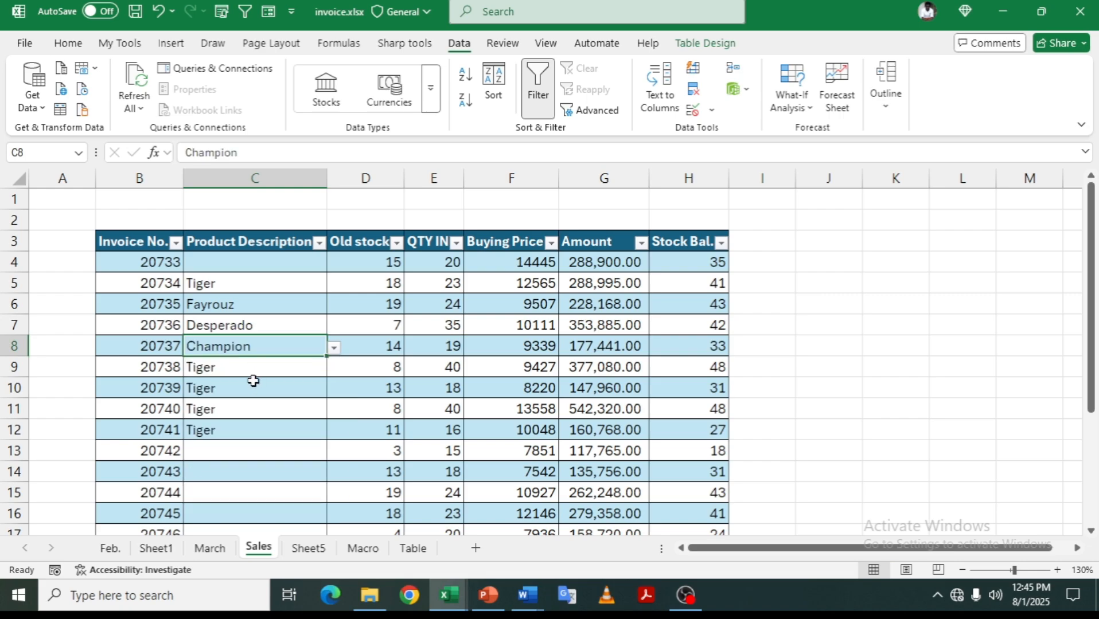
left_click(252, 376)
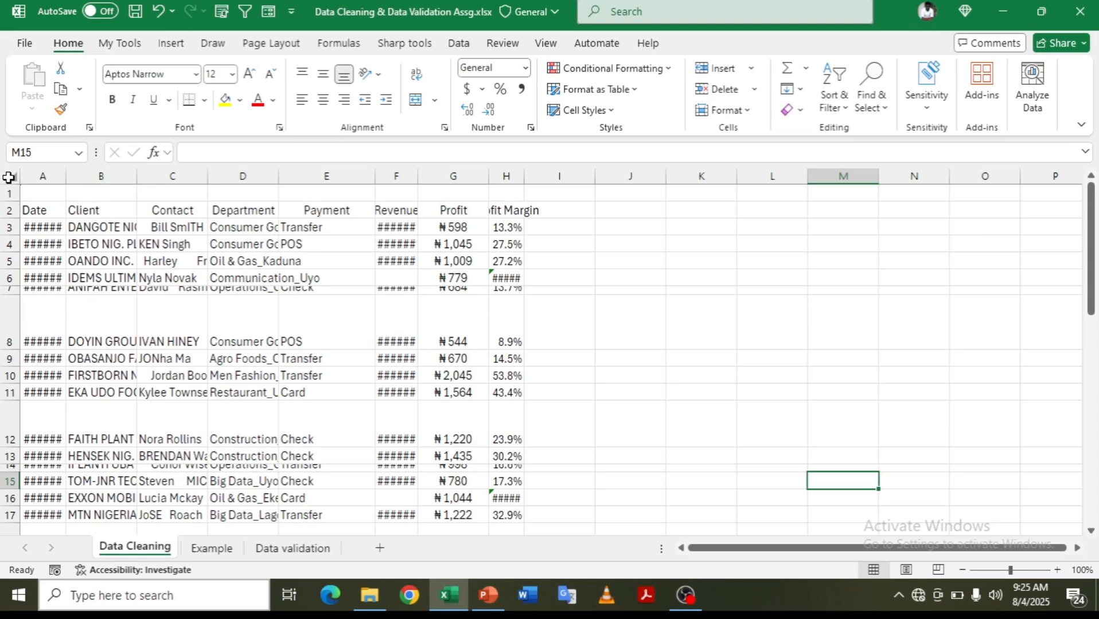
- Autofit all Data Cleaning columns, give every row the same height, then move to the Example sheet
left_click(8, 178)
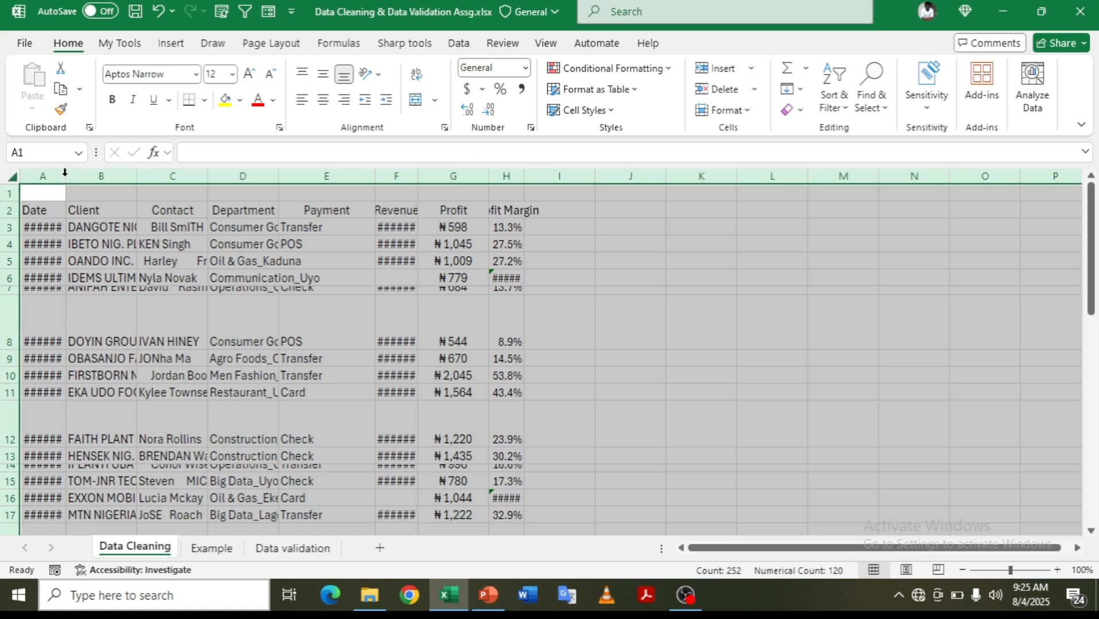
double_click(65, 176)
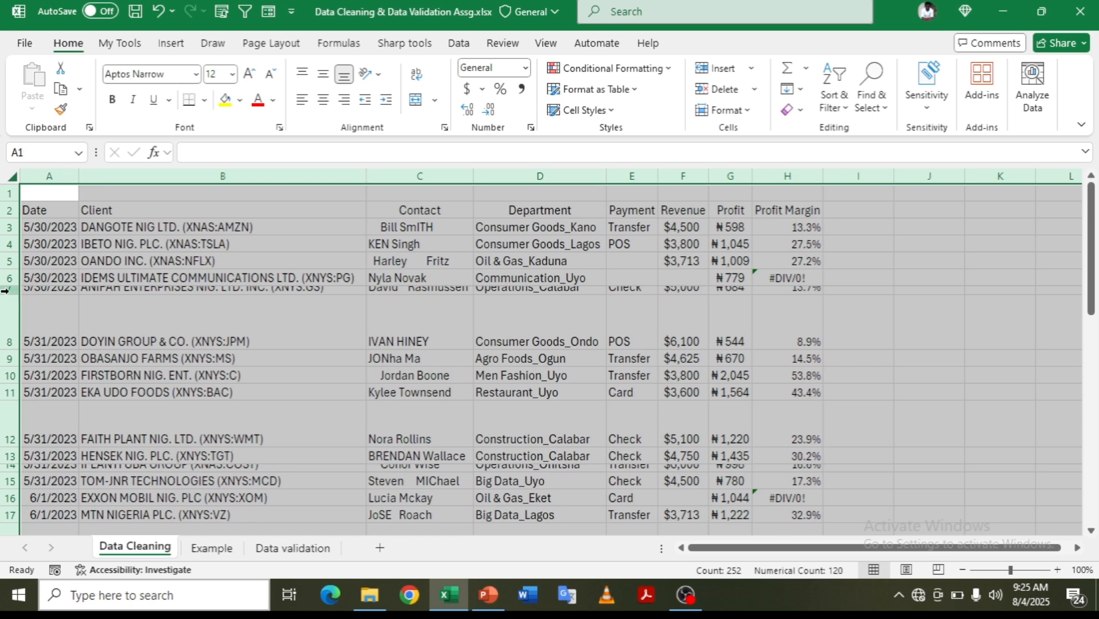
left_click_drag(10, 295, 7, 294)
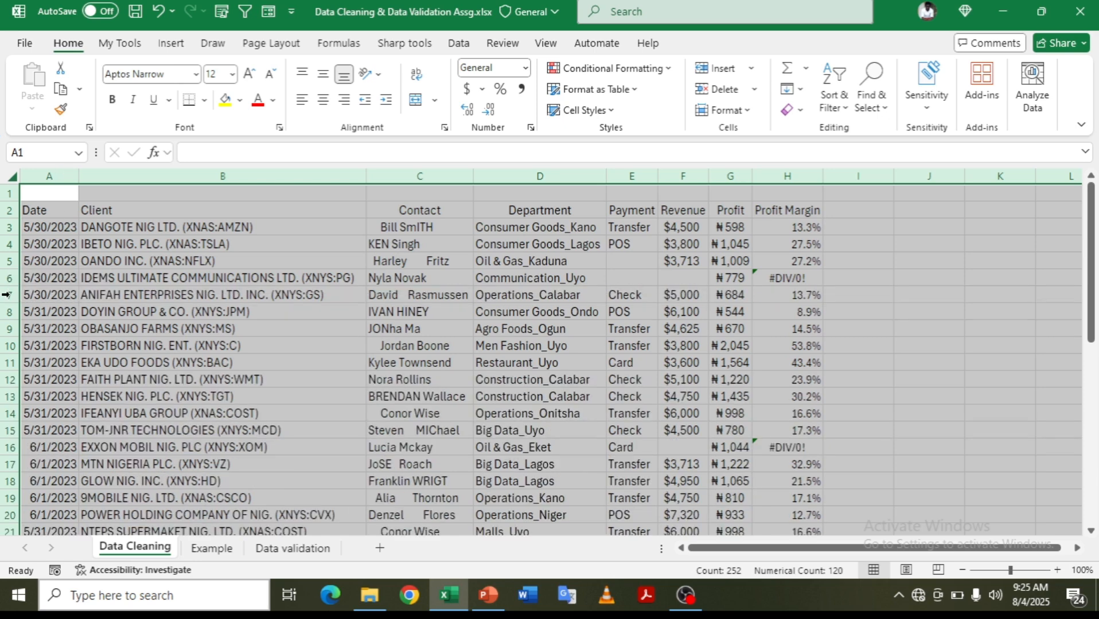
key("ctrl+Page_Down")
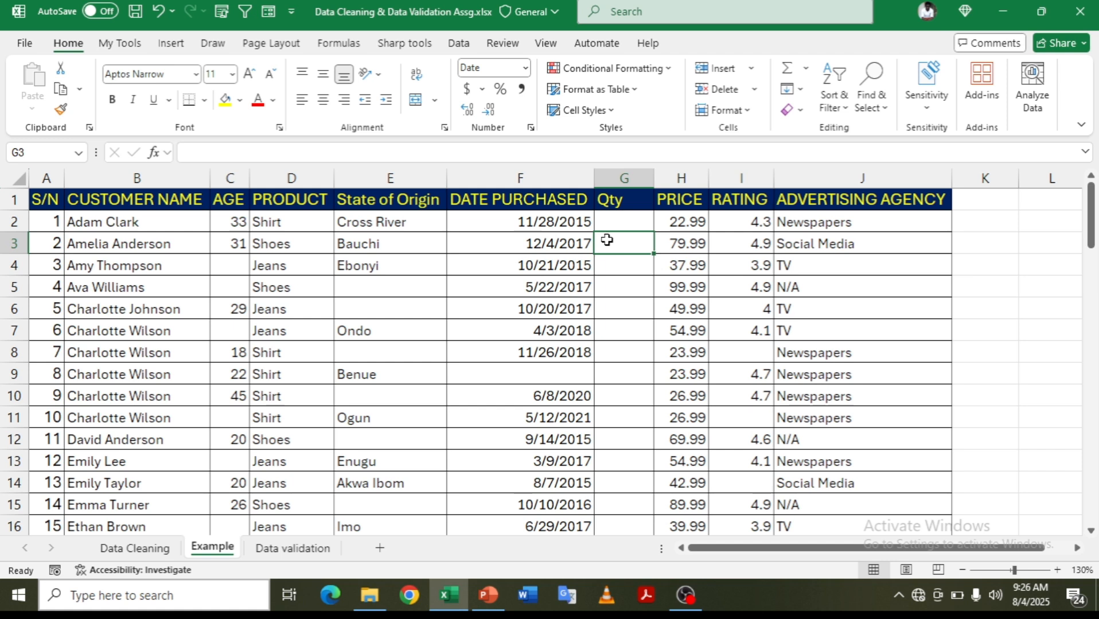
- Insert a blank column before Qty, then undo the insertion
key("ctrl+space")
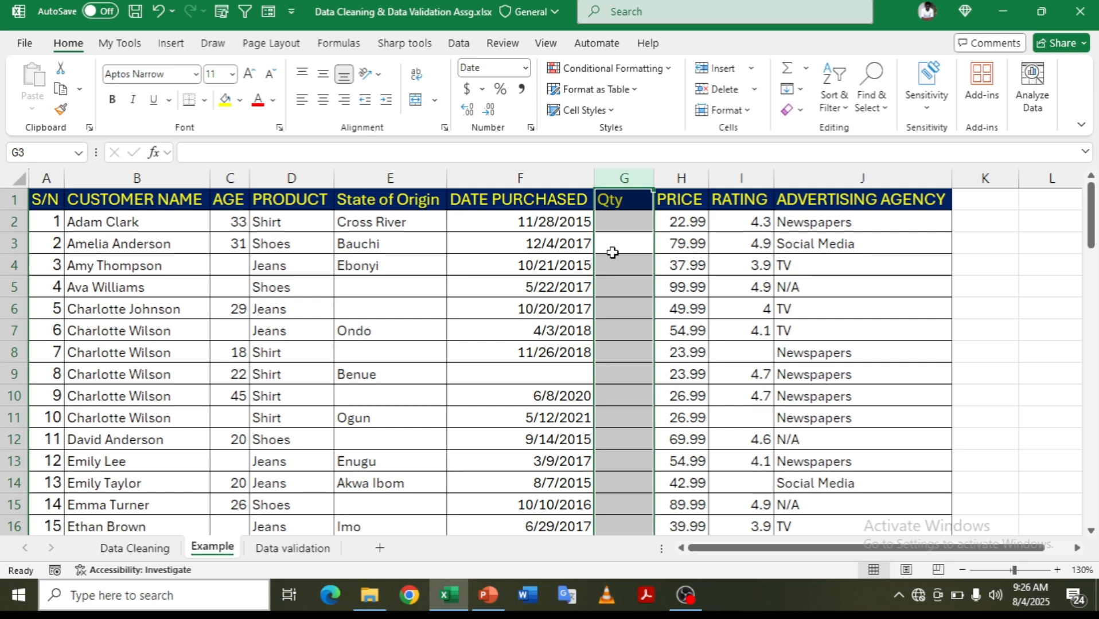
key("ctrl+shift+plus")
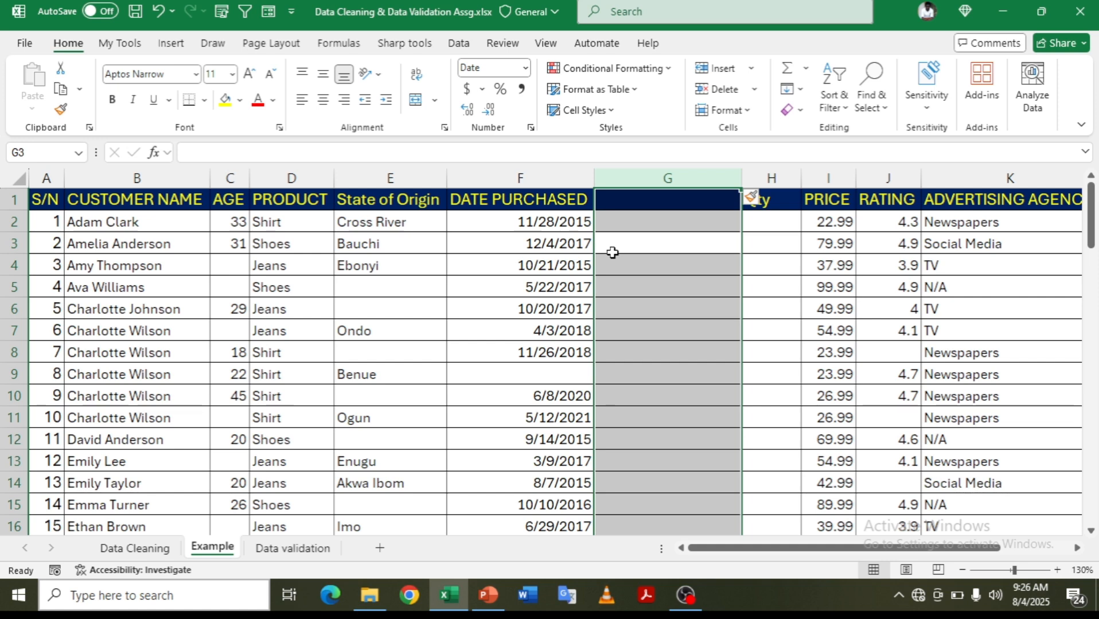
key("ctrl+z")
key("ctrl+z")
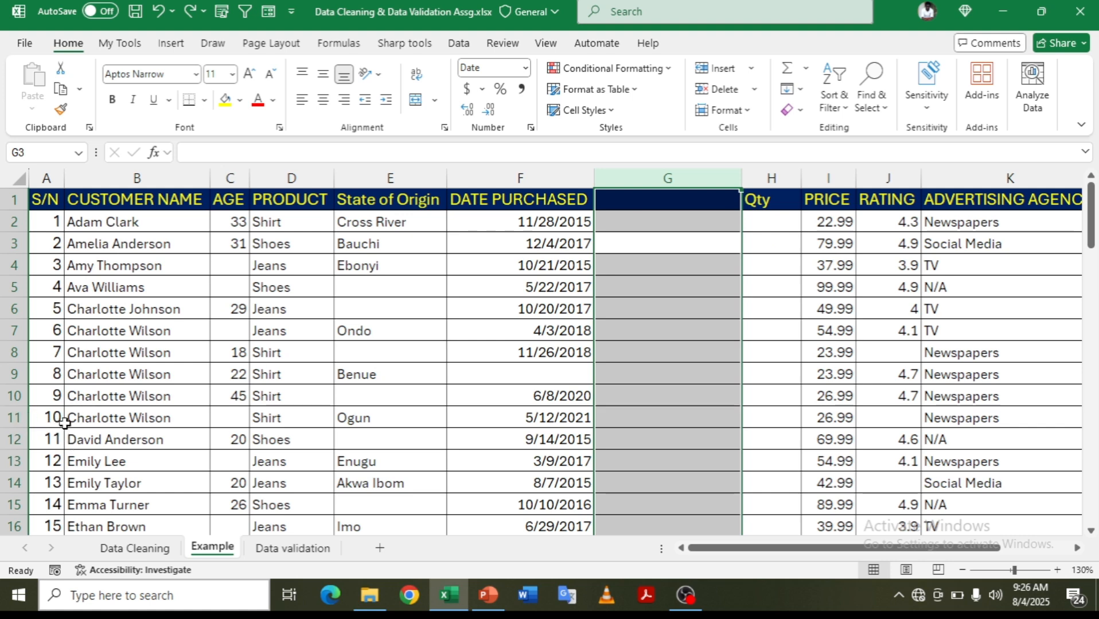
- Insert a blank row at row 11 and add a quick chart of product and price
left_click(65, 424)
key("shift+space")
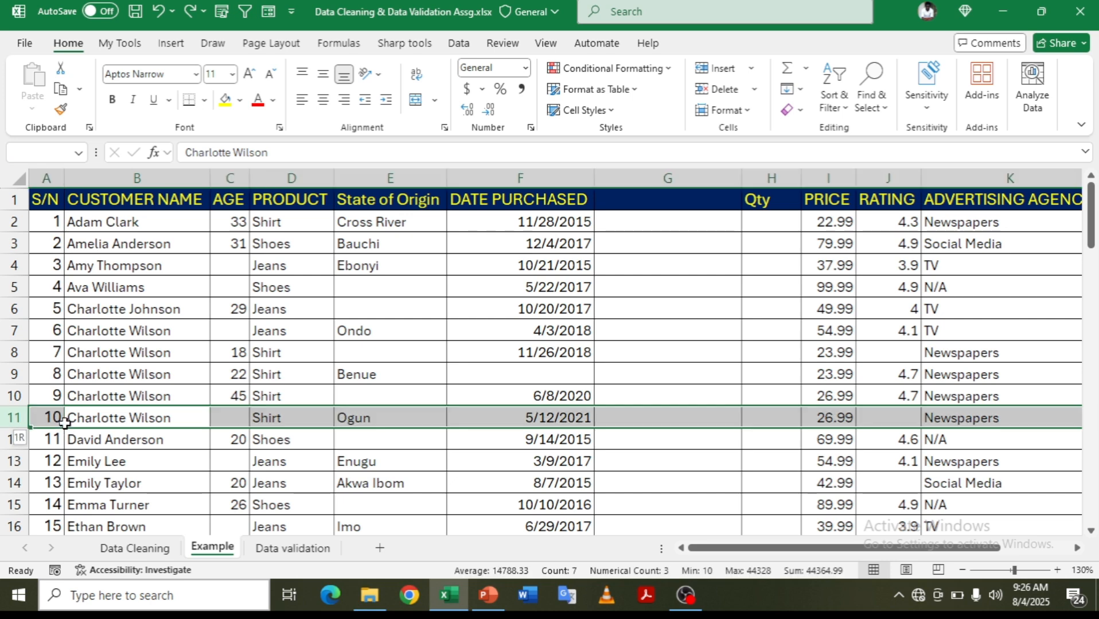
key("ctrl+shift+plus")
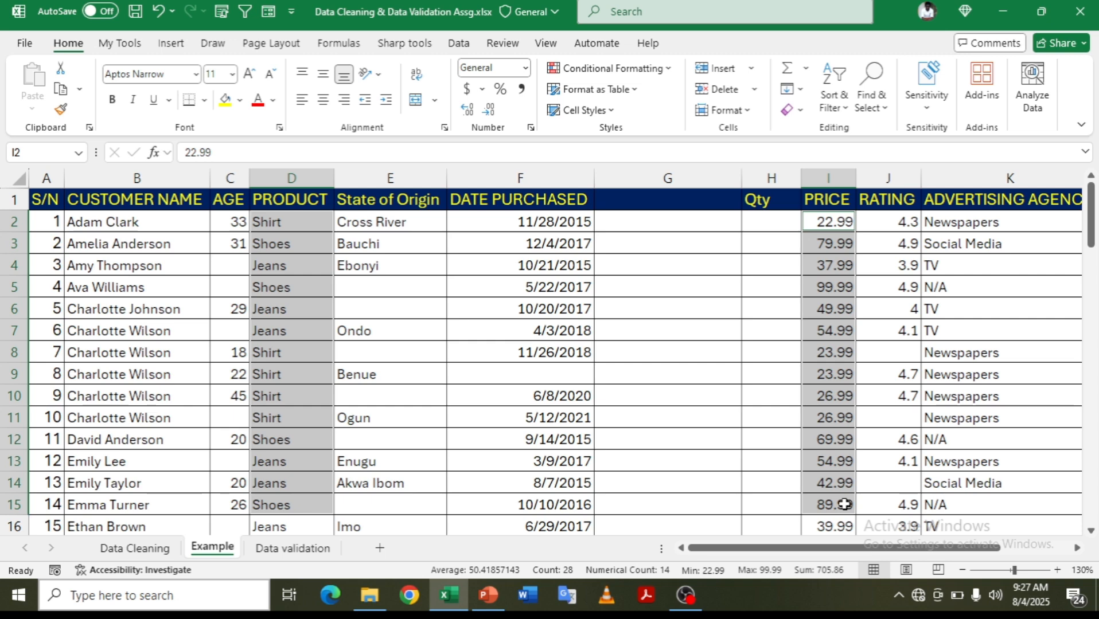
key("alt+F1")
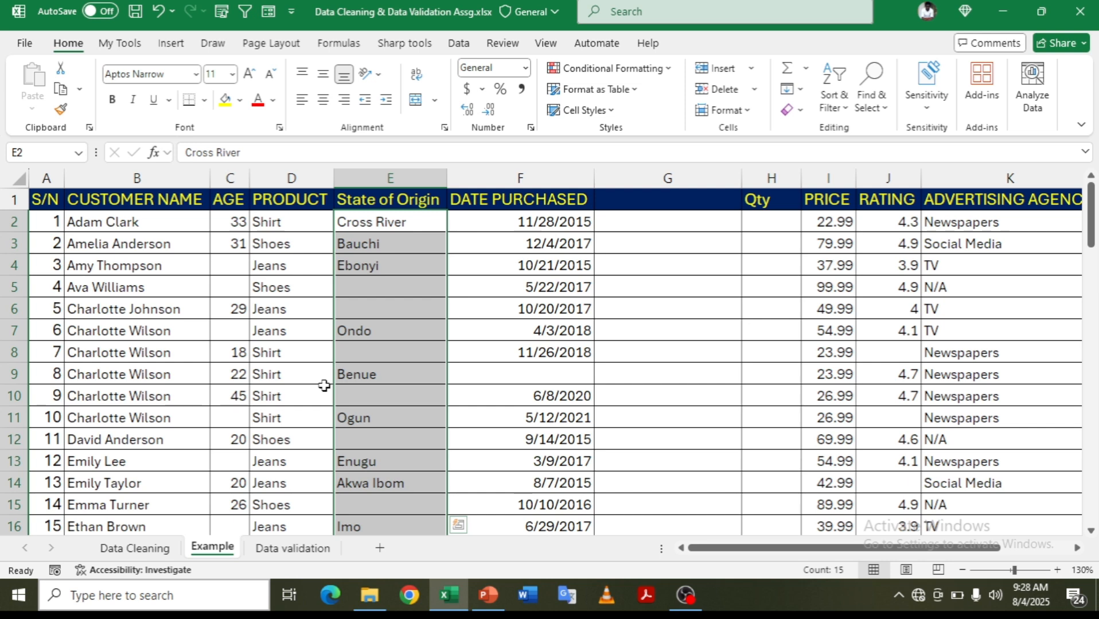
- Fill every blank State of Origin cell in column E with N/A via Go To Special Blanks
key("ctrl+g")
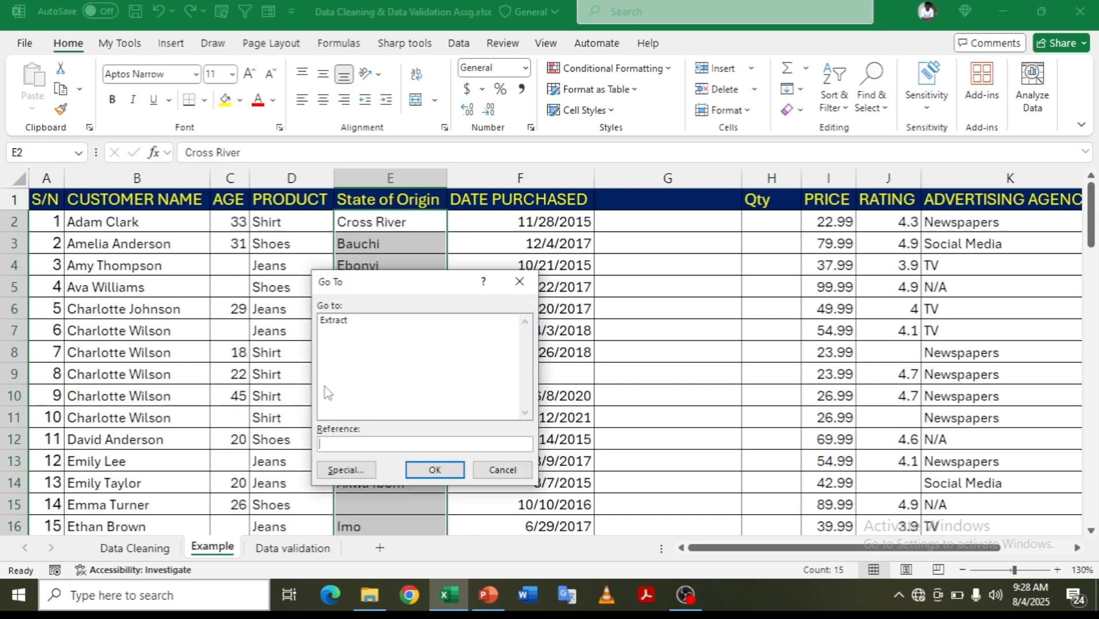
key("alt+s")
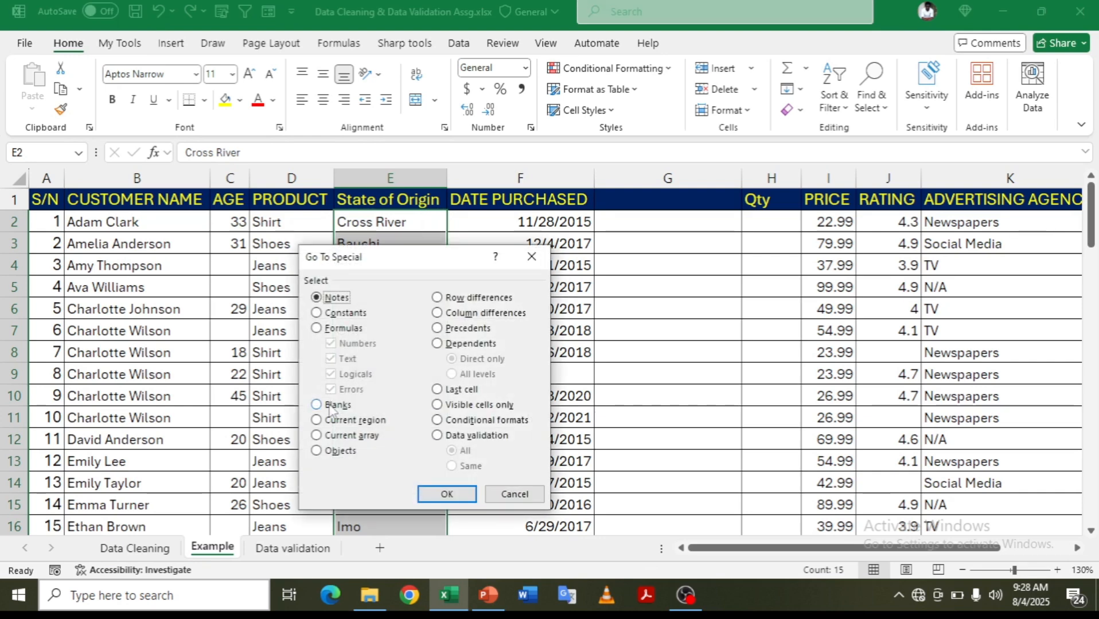
left_click(331, 405)
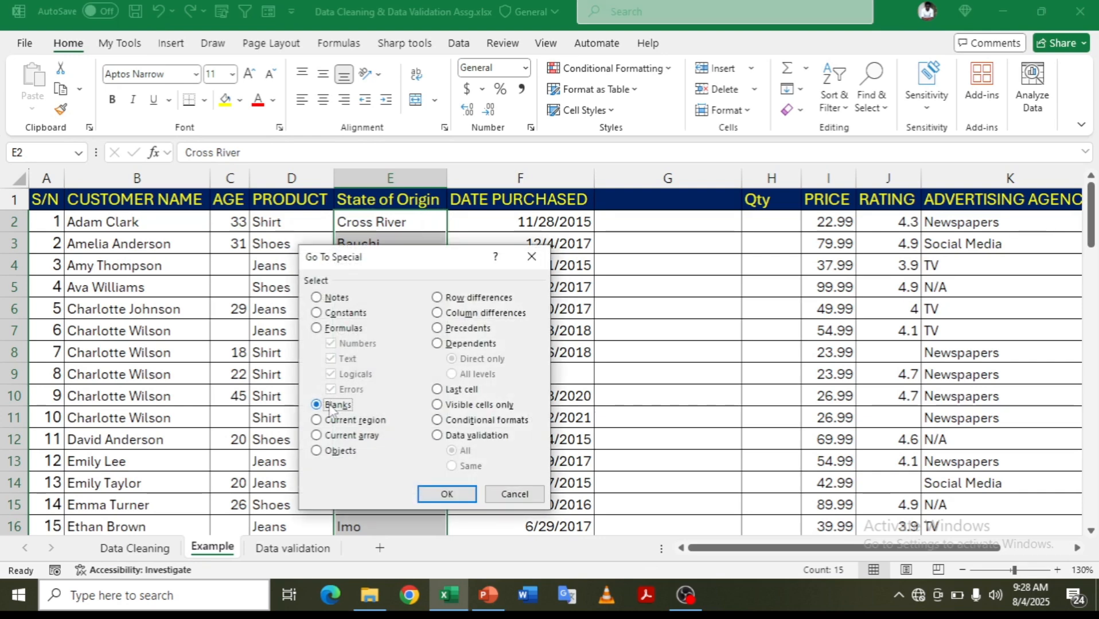
left_click(459, 494)
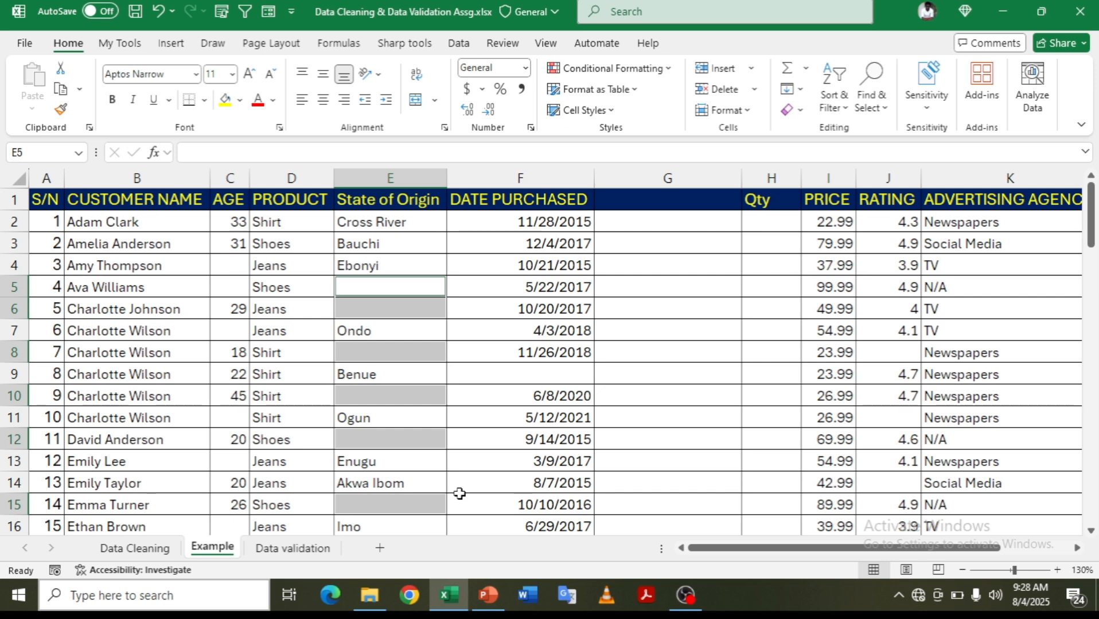
type("N/A")
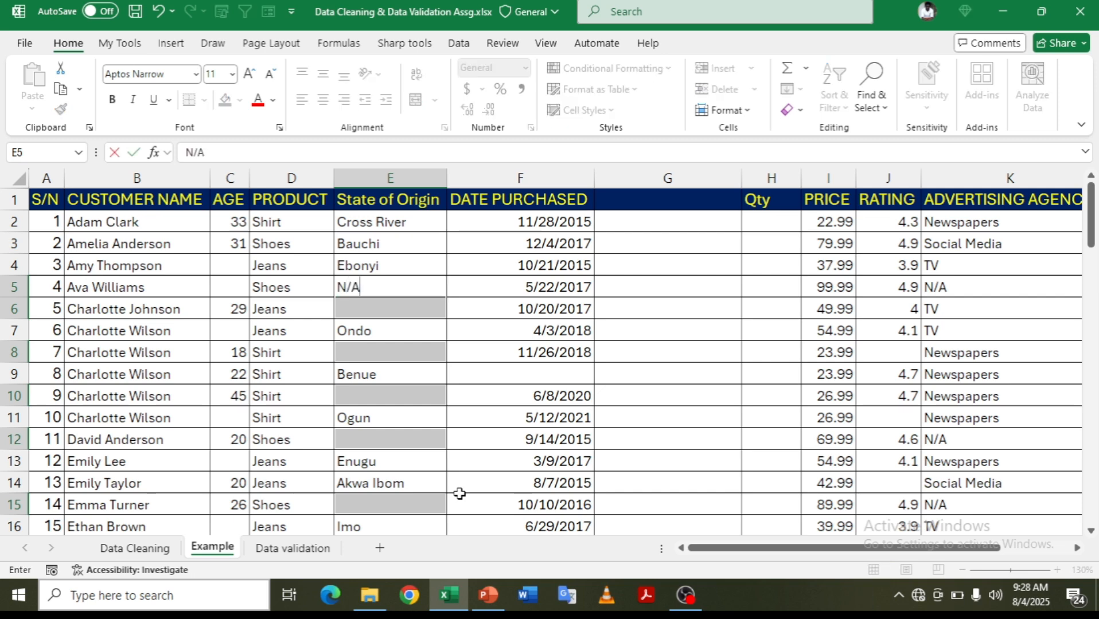
key("ctrl+Return")
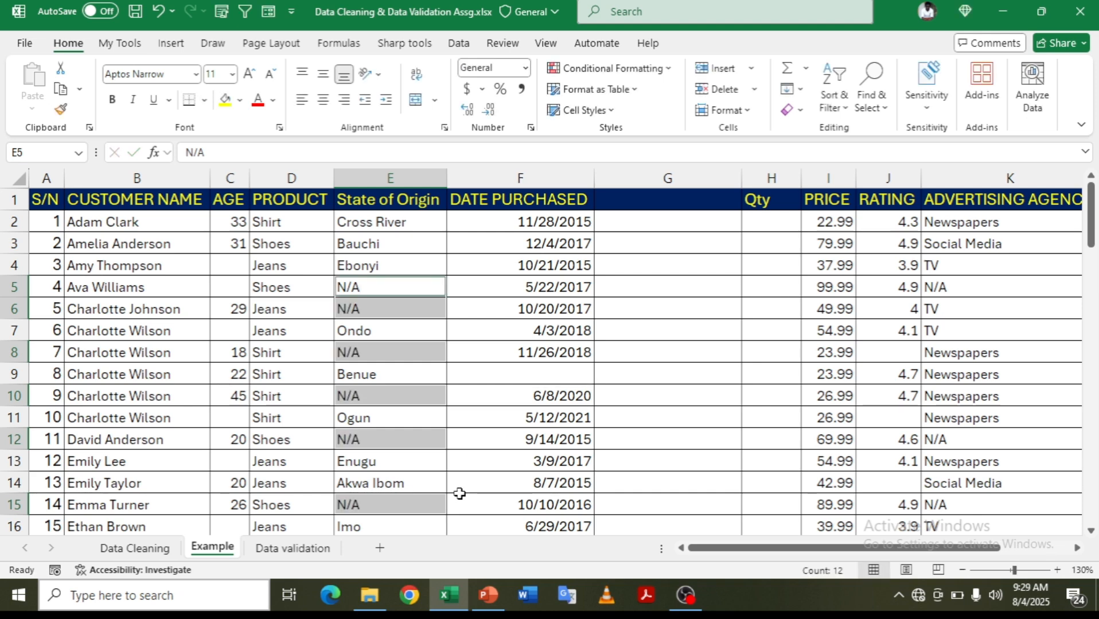
- Title the empty column G header 'Days'
left_click(670, 199)
type("Days")
key("Return")
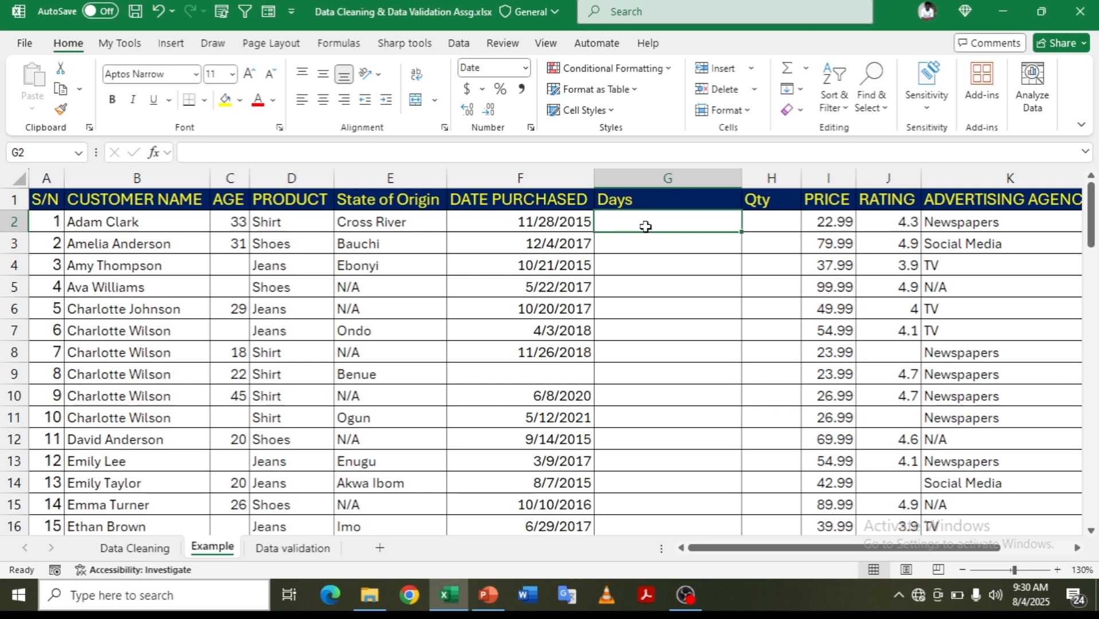
- Enter =TEXT(F2,"dddd") in G2 and copy it down the Days column
type("=text")
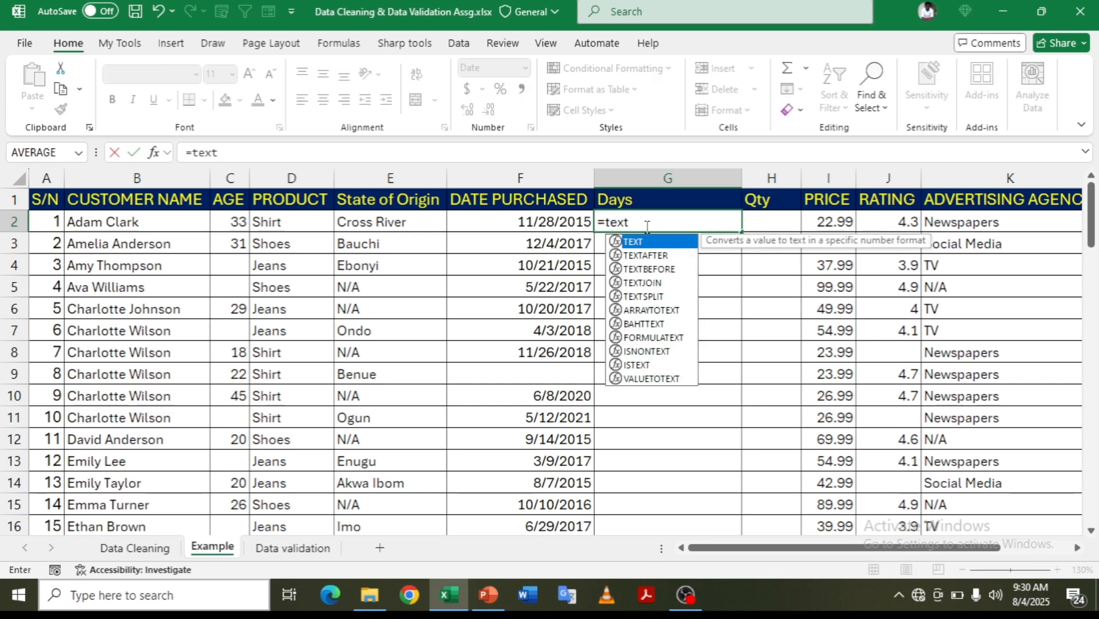
key("Tab")
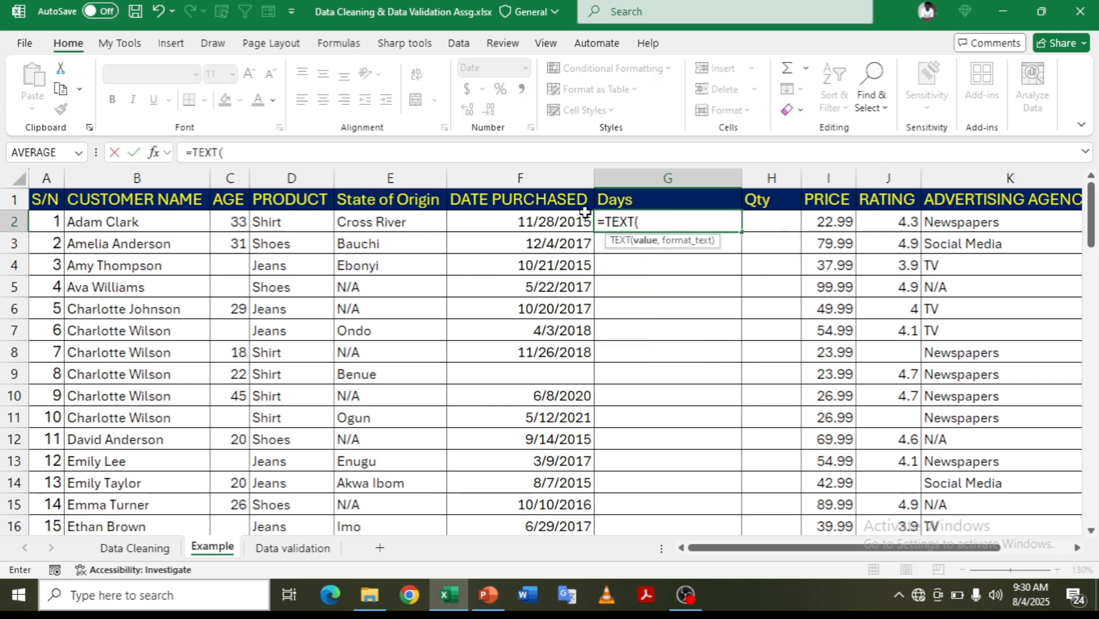
left_click(560, 227)
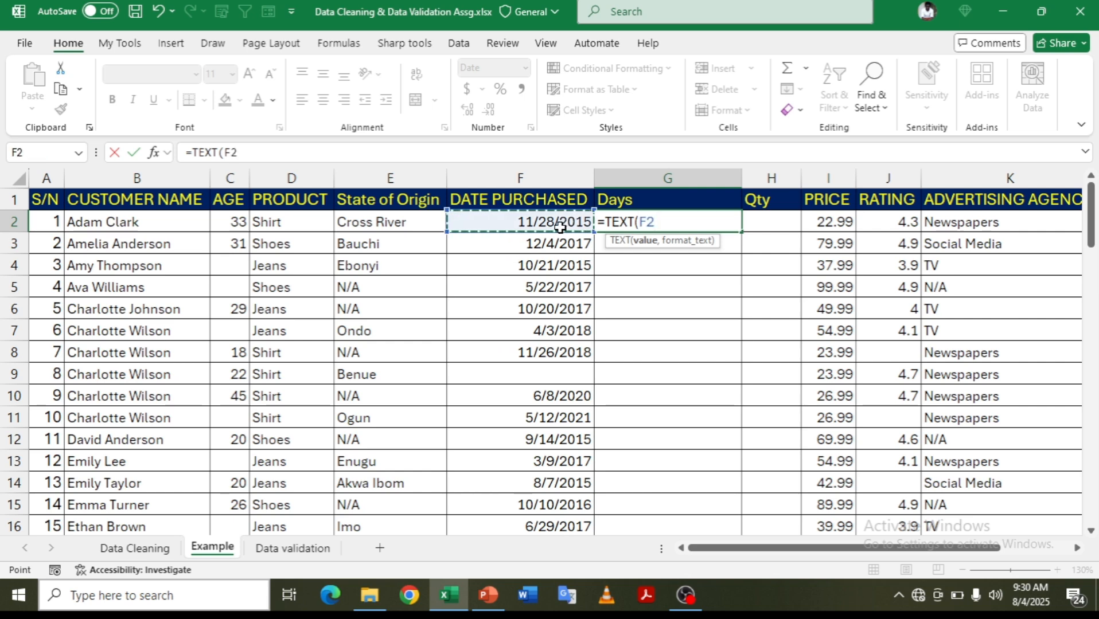
type(",")
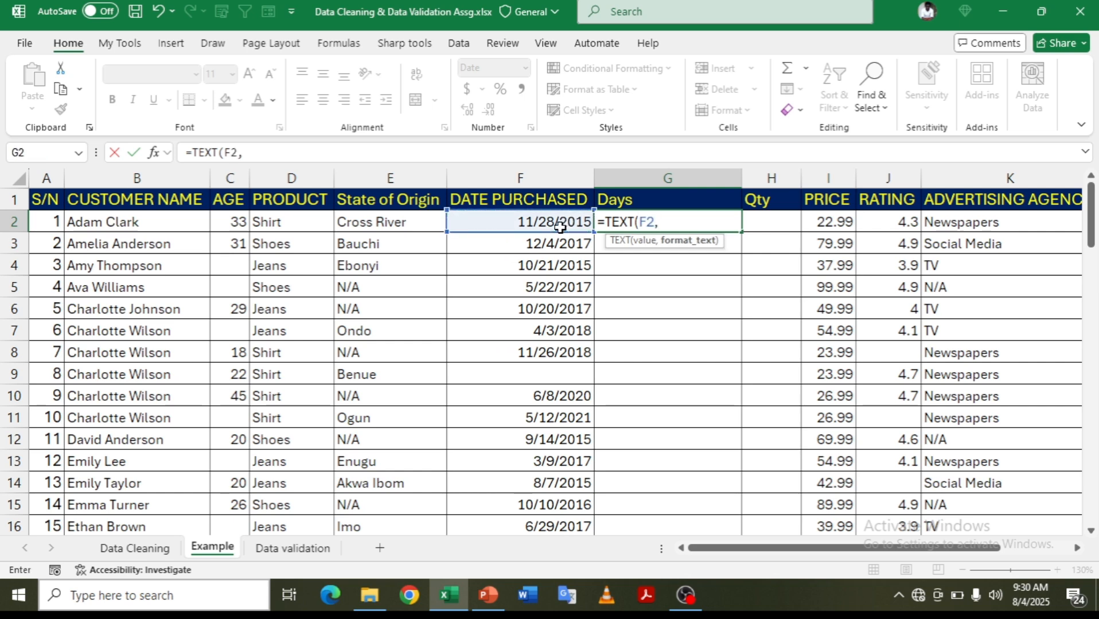
type("\"")
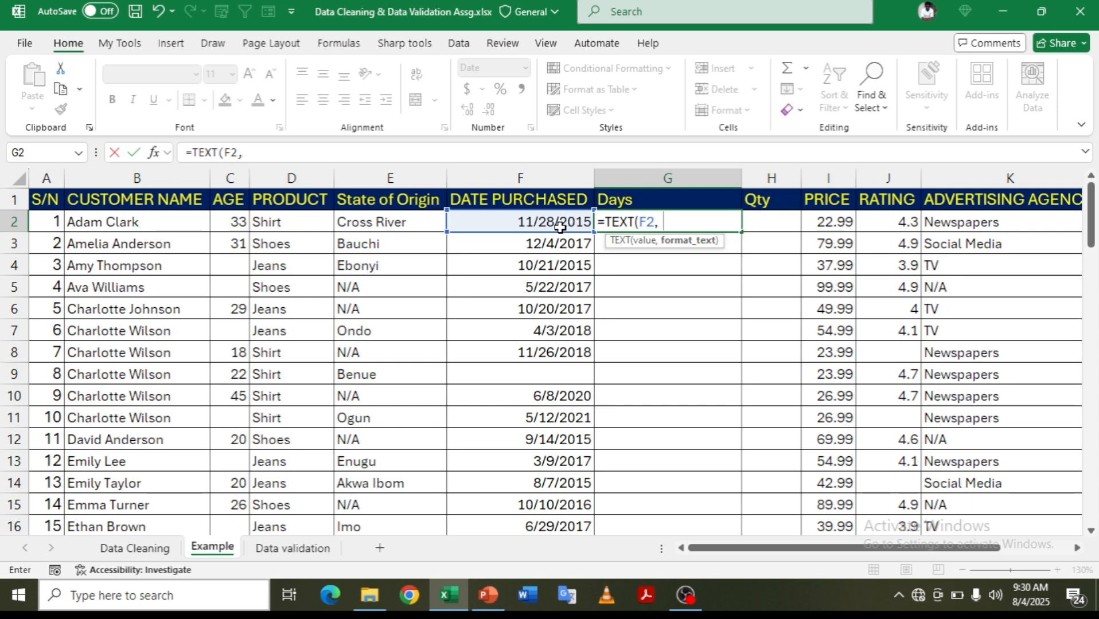
type("dddd\"")
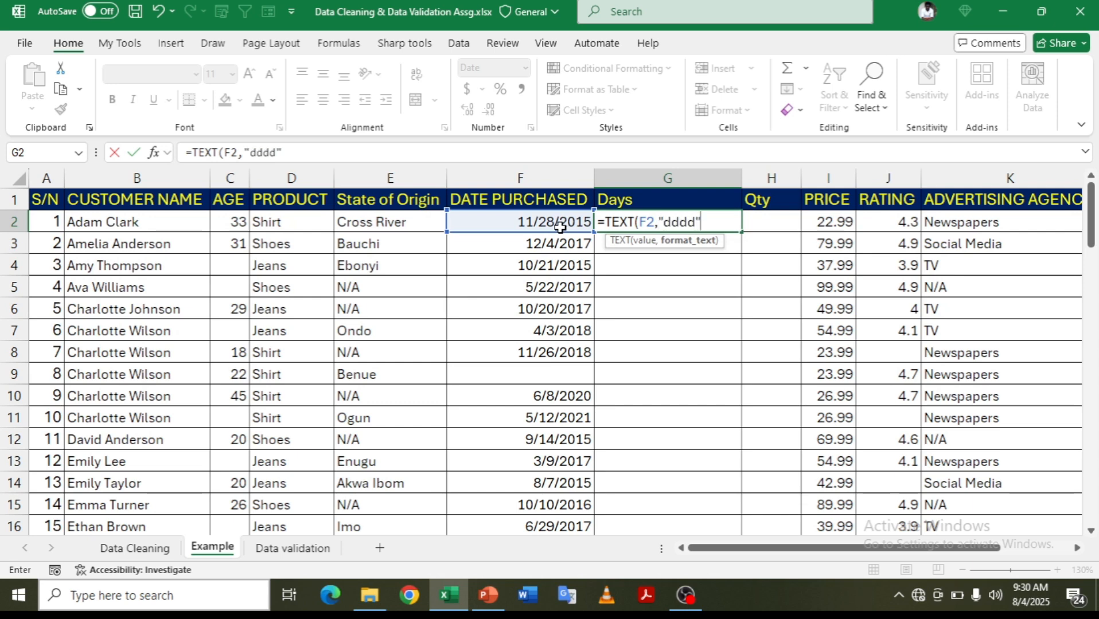
type(")")
key("Return")
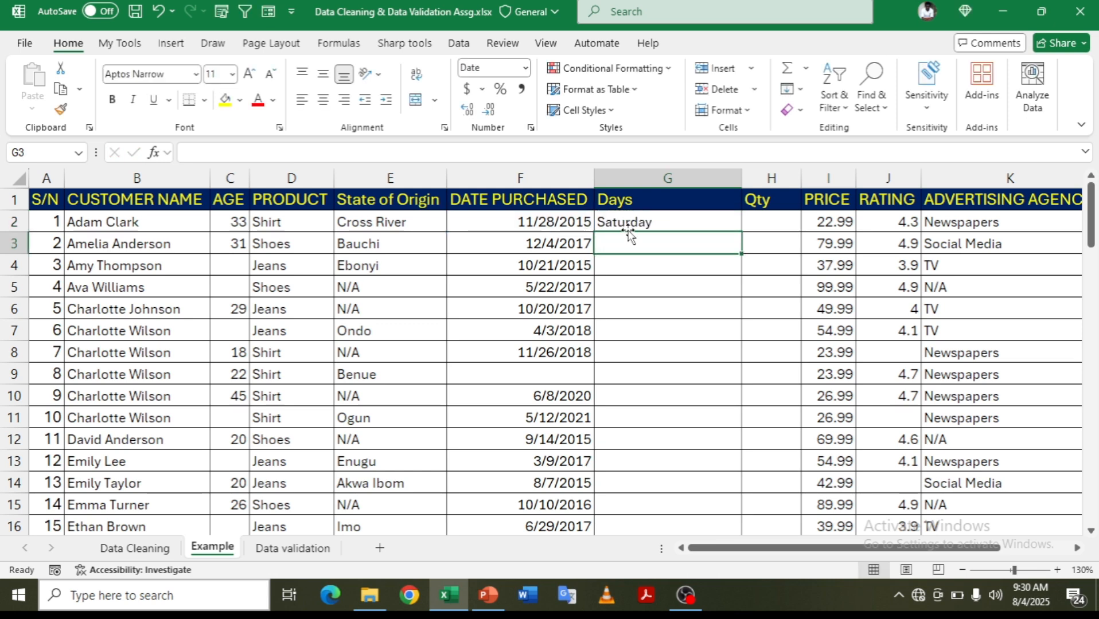
left_click(636, 223)
double_click(742, 232)
left_click(780, 225)
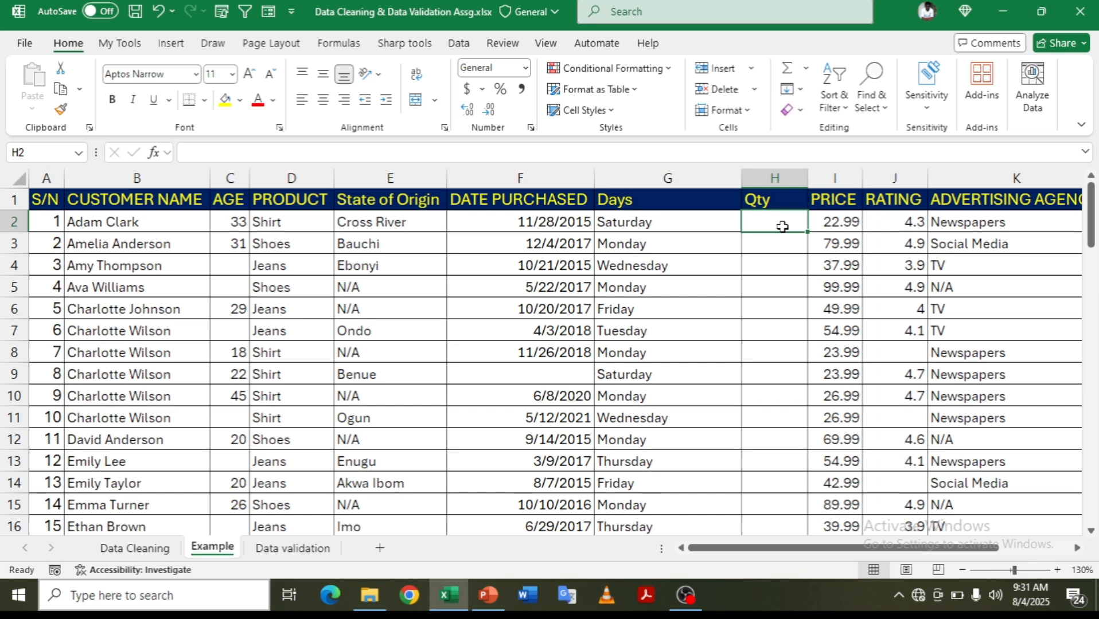
- Enter =RANDBETWEEN(18,40) in H2 and copy it down the Qty column
type("=")
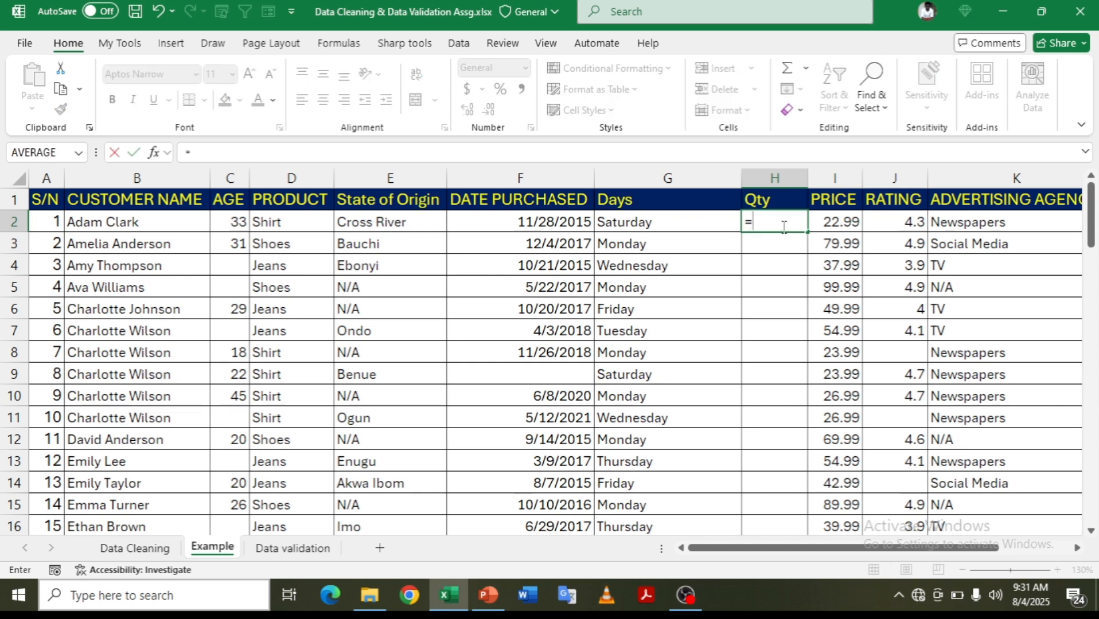
type("randb")
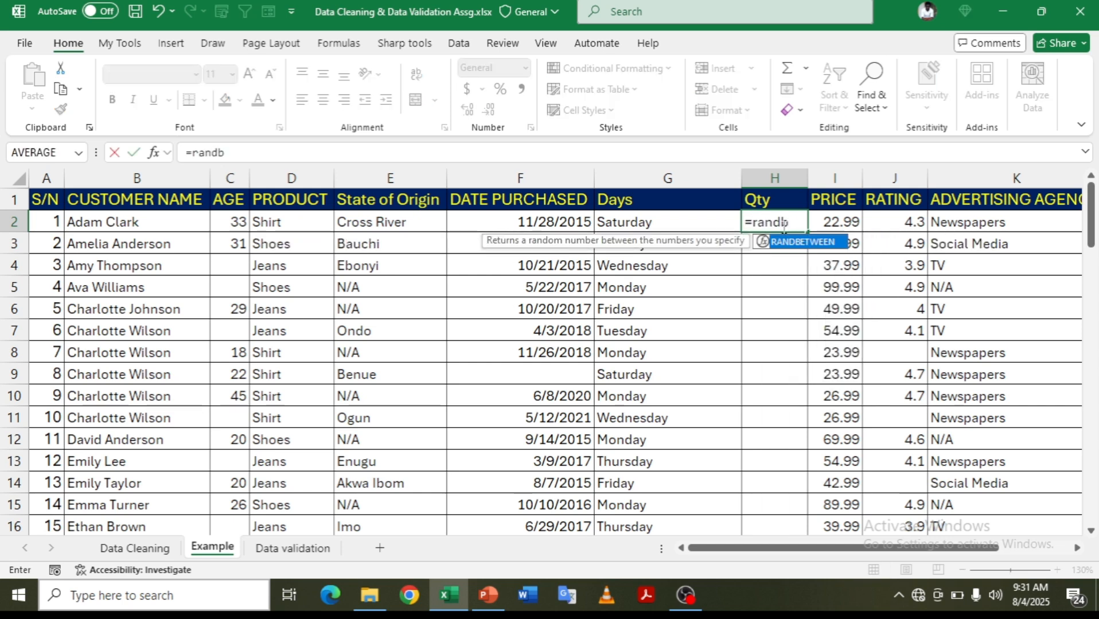
key("Tab")
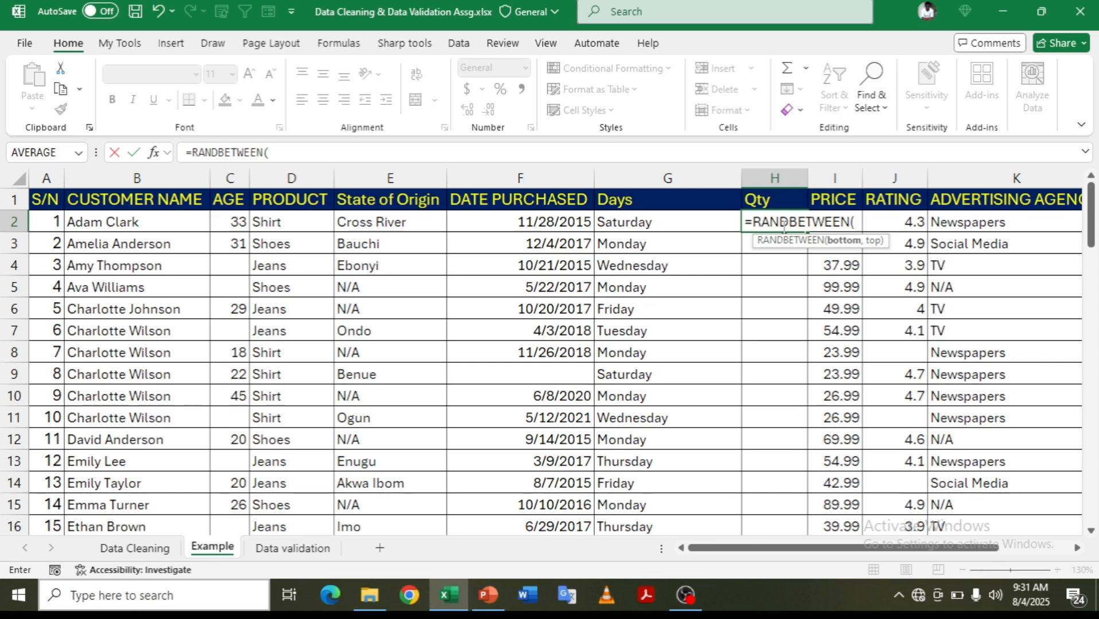
type("18,")
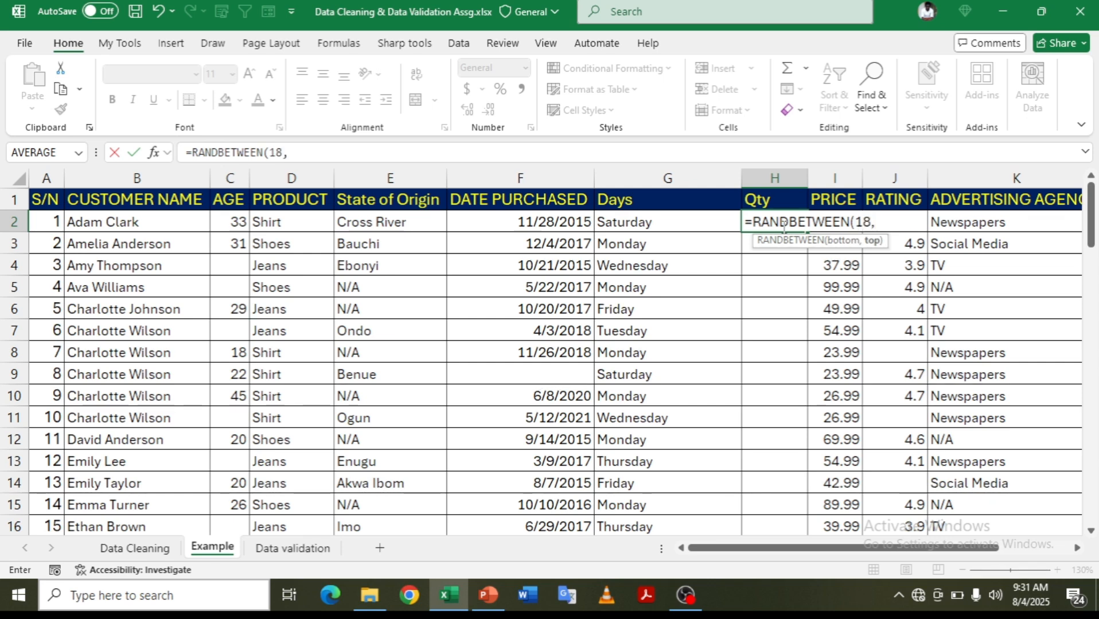
type("40)")
key("Return")
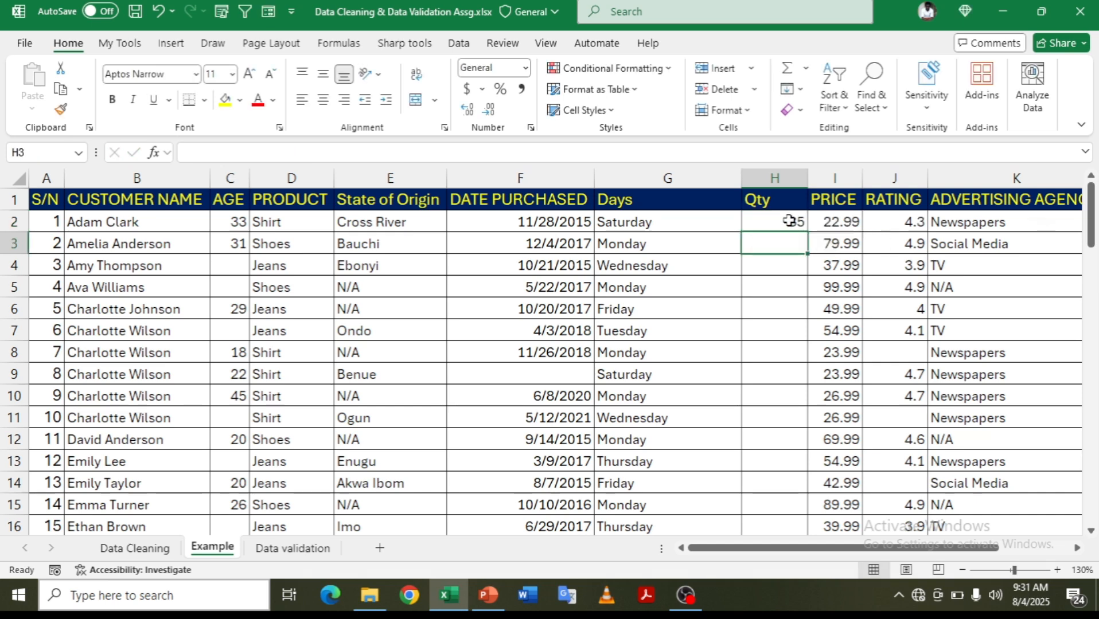
left_click(787, 223)
double_click(807, 234)
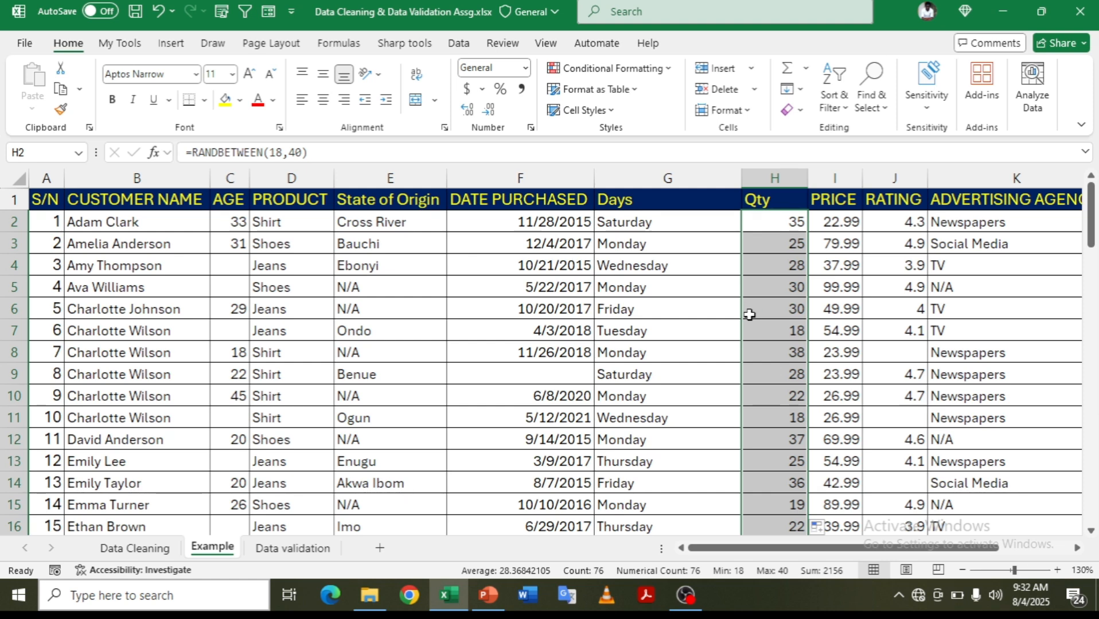
- Replace the Qty formulas with their values using copy and paste as values
key("ctrl+c")
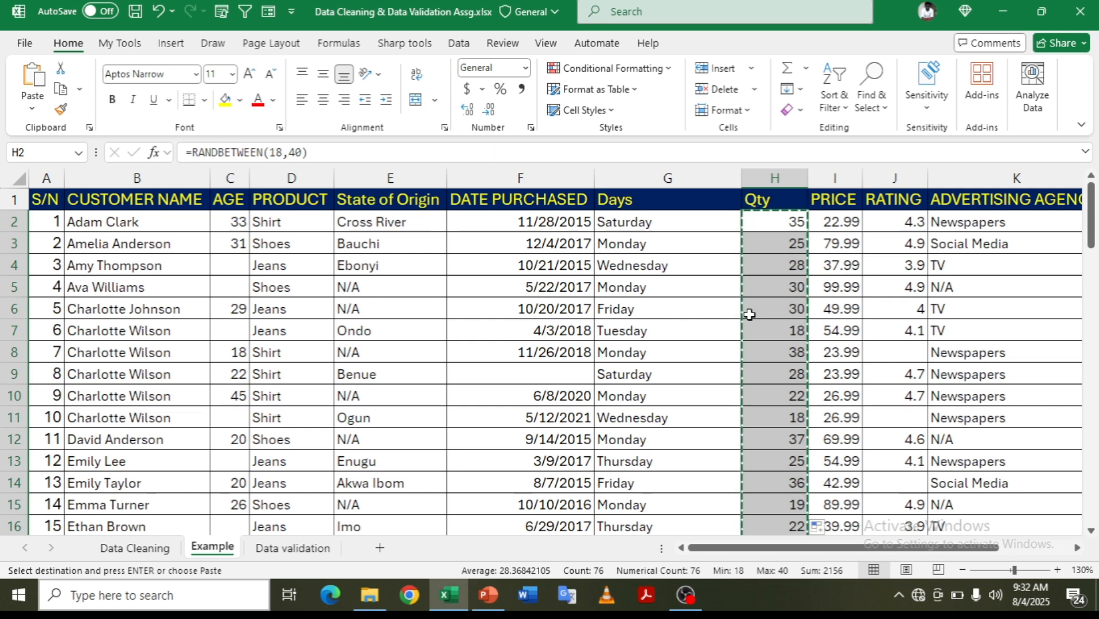
key("ctrl+shift+v")
key("Escape")
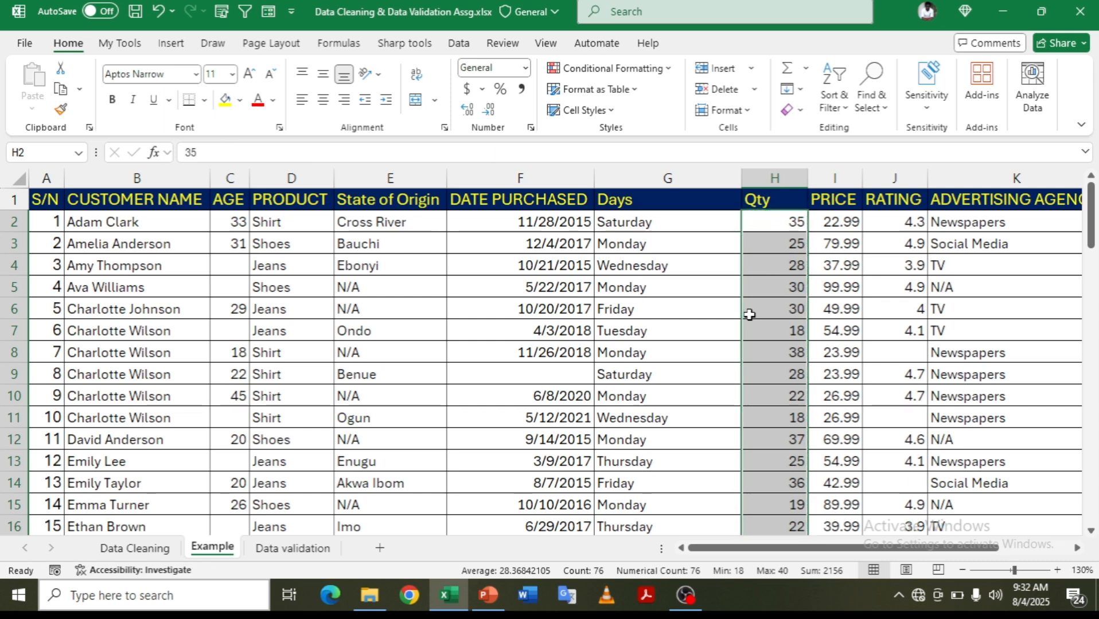
left_click(797, 282)
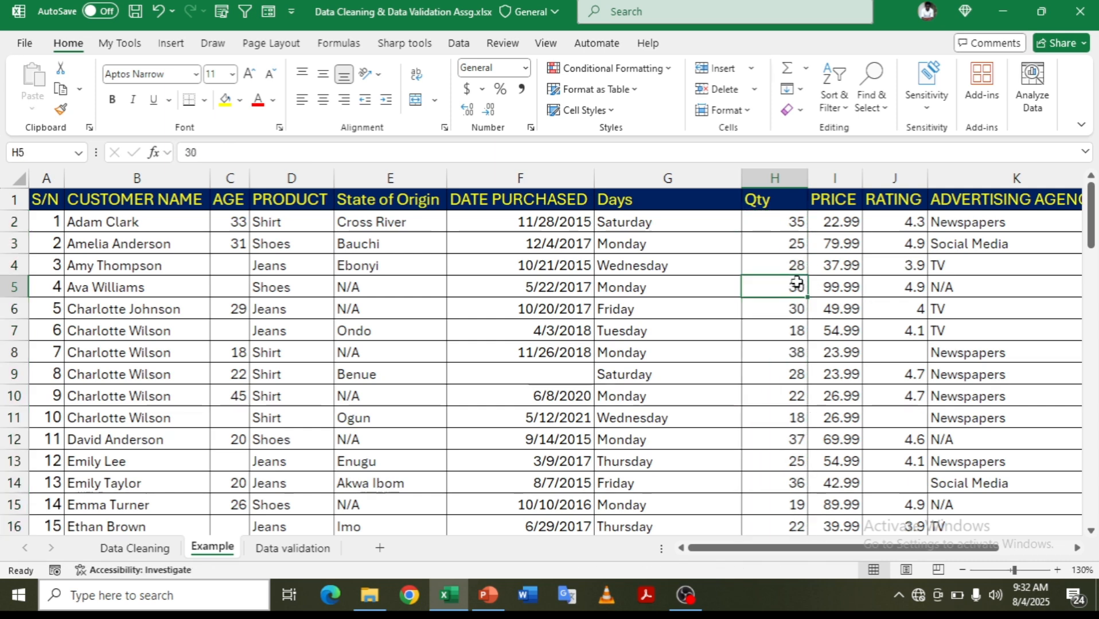